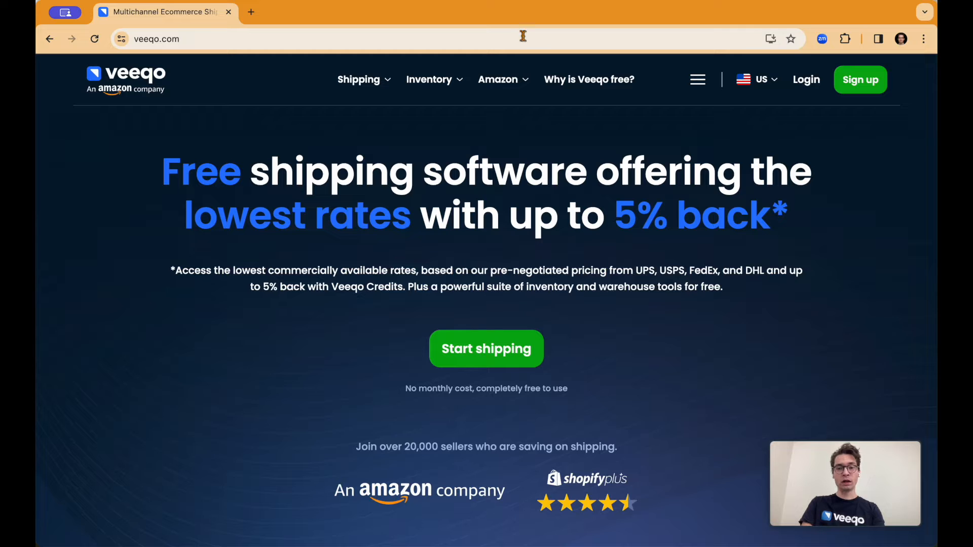
Log in to the existing Veeqo account through Amazon and allow the sign-in.
click(860, 85)
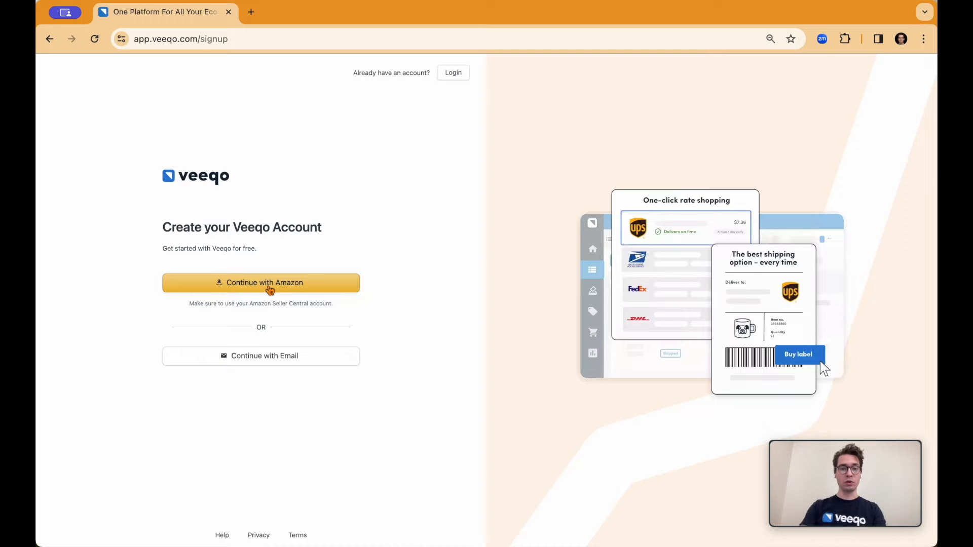
click(458, 78)
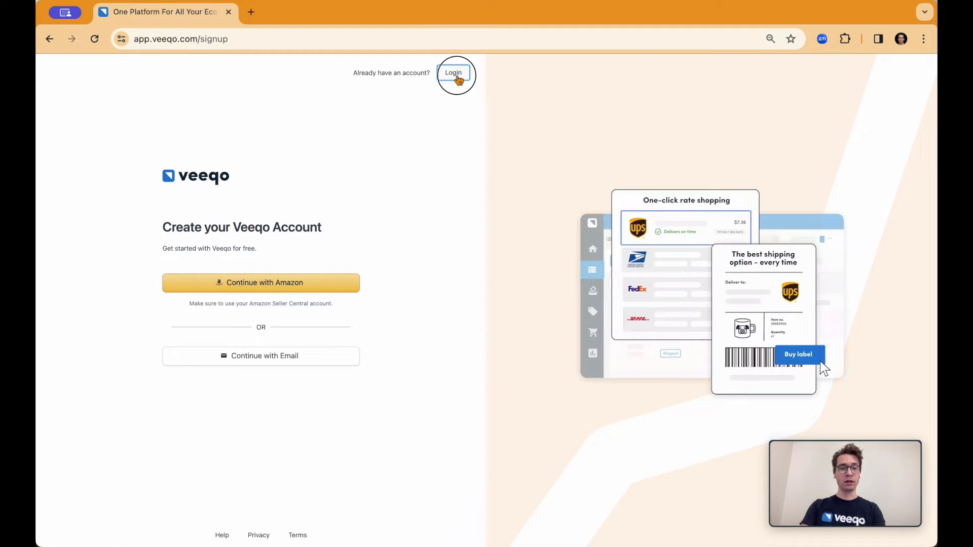
click(379, 222)
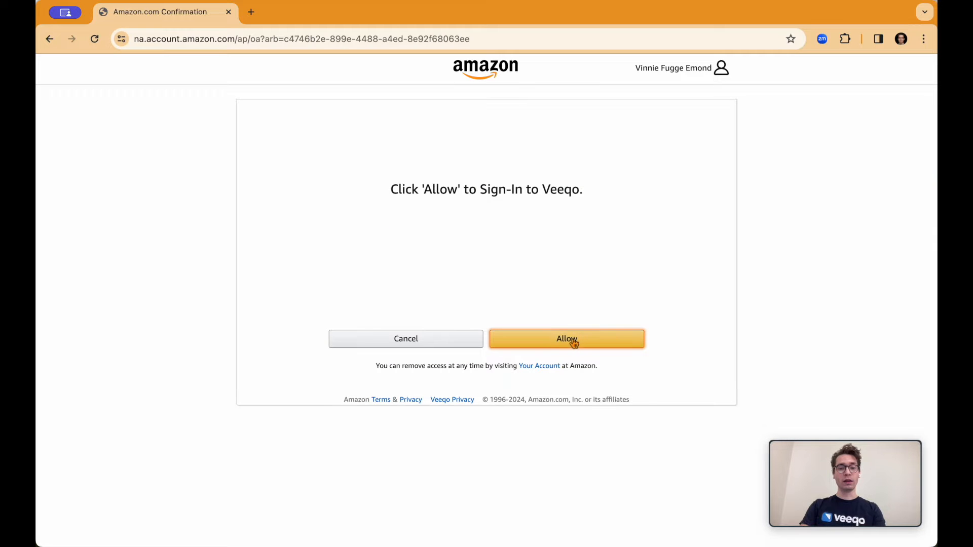
click(574, 343)
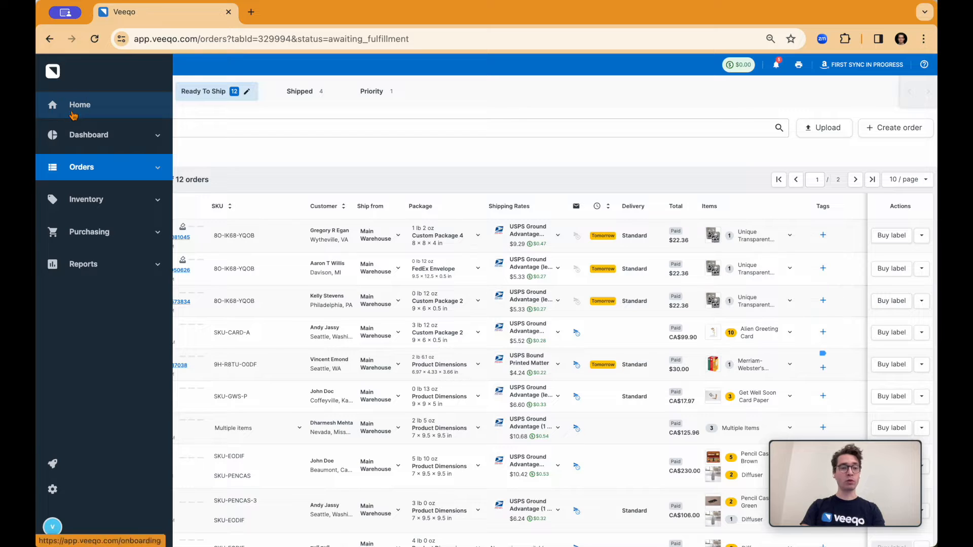
Open the onboarding home page and review the details of the connected first store step.
click(71, 108)
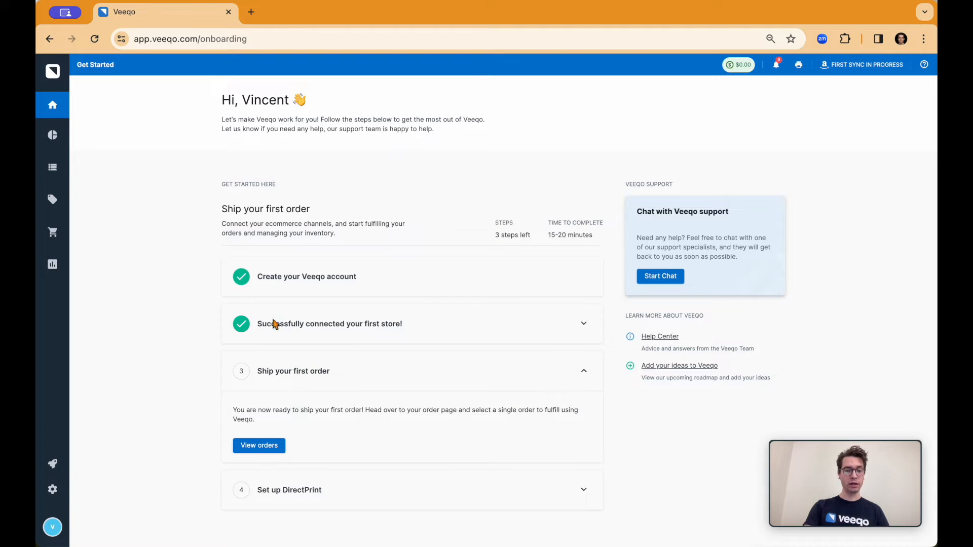
click(585, 326)
scroll(568, 355, down, 1)
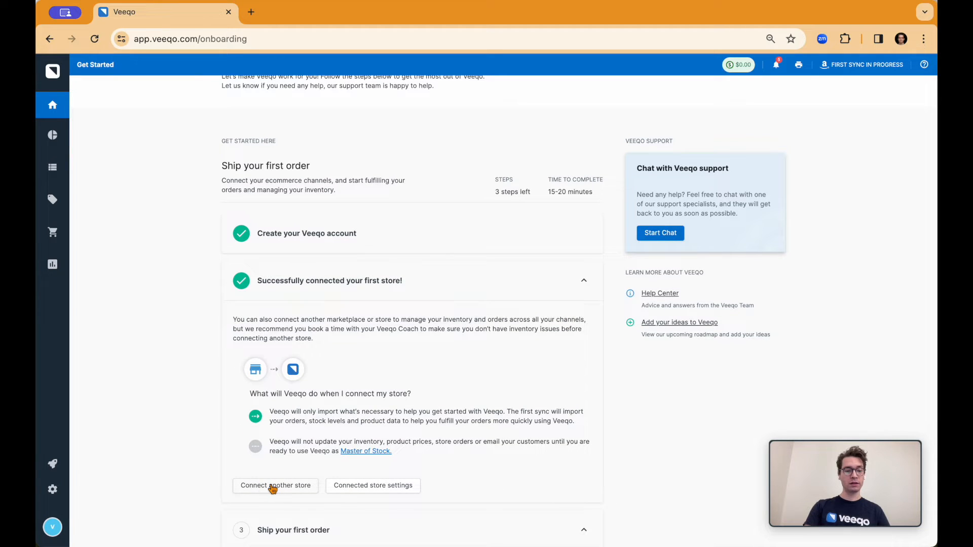
Open the connected stores list in the settings and review the store types available for a new connection.
click(54, 493)
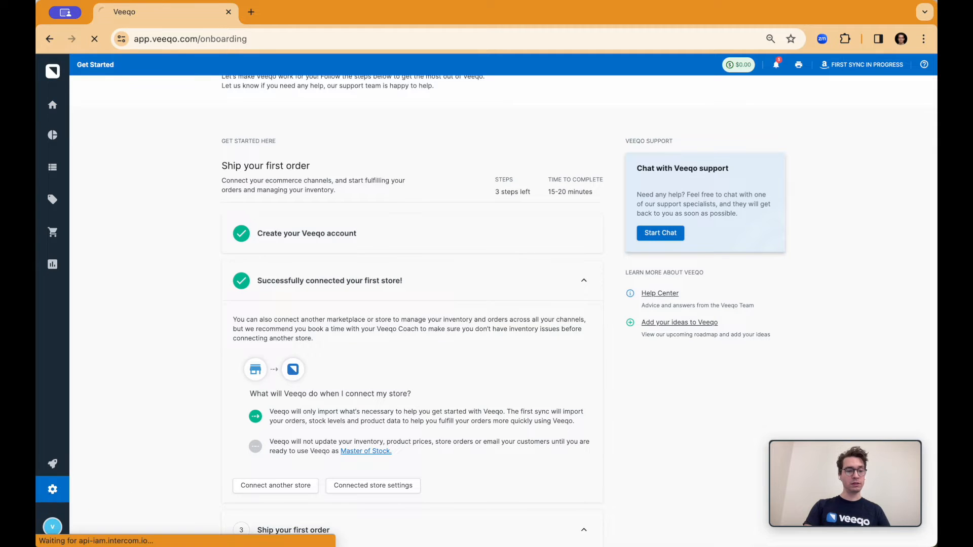
click(494, 162)
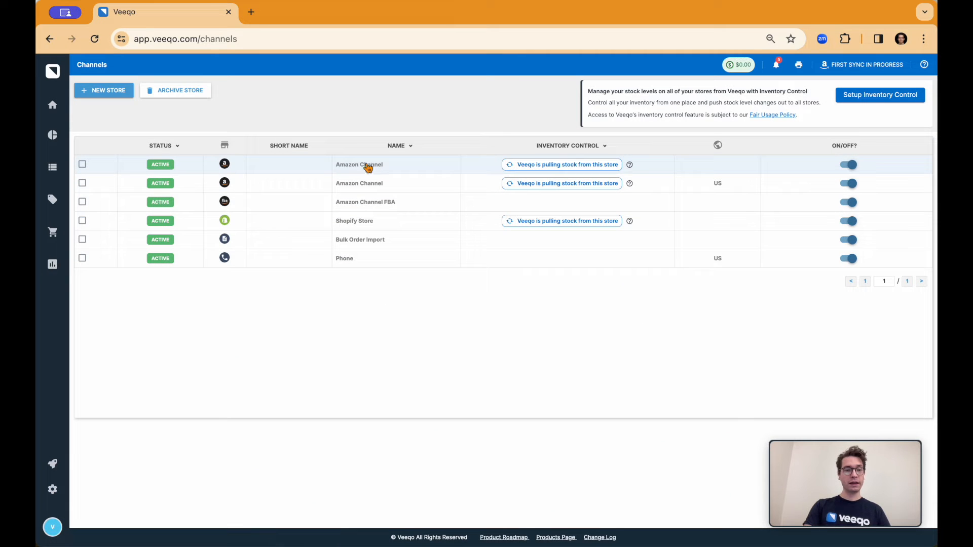
click(114, 93)
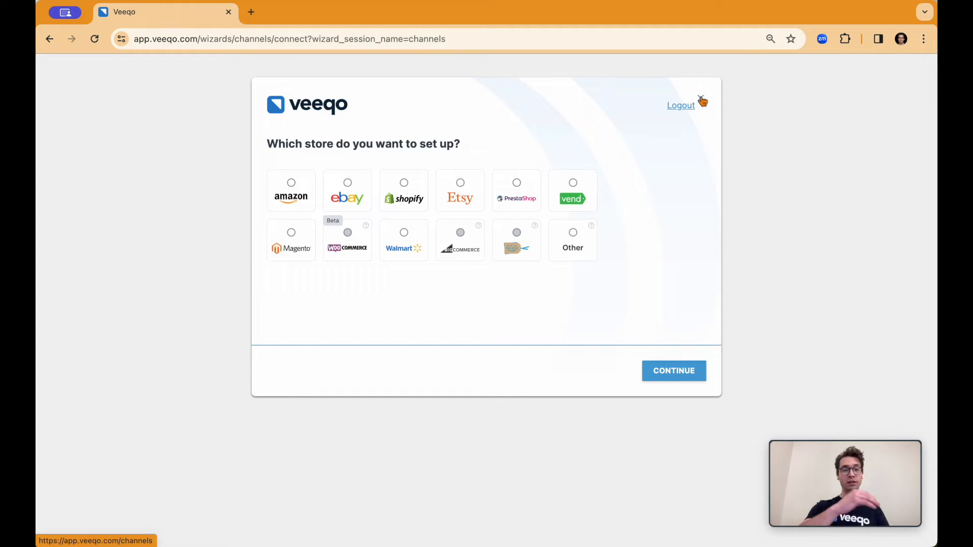
click(702, 102)
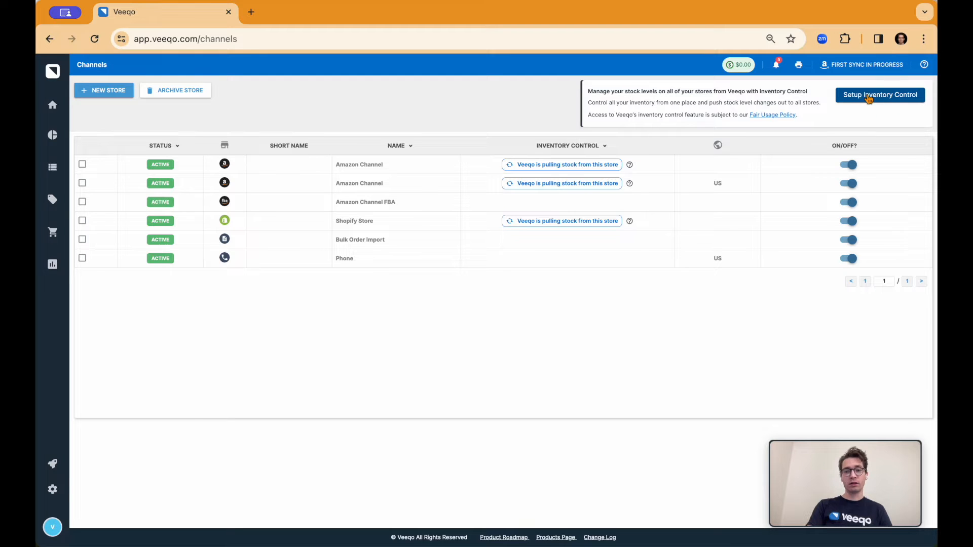
Open the orders list and start a new draft view.
mouse_move(47, 212)
click(71, 200)
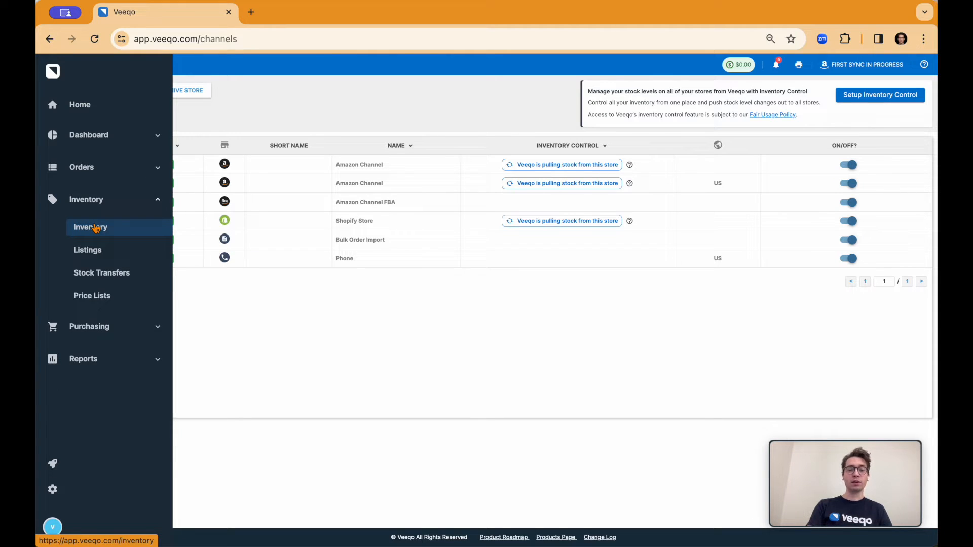
click(84, 170)
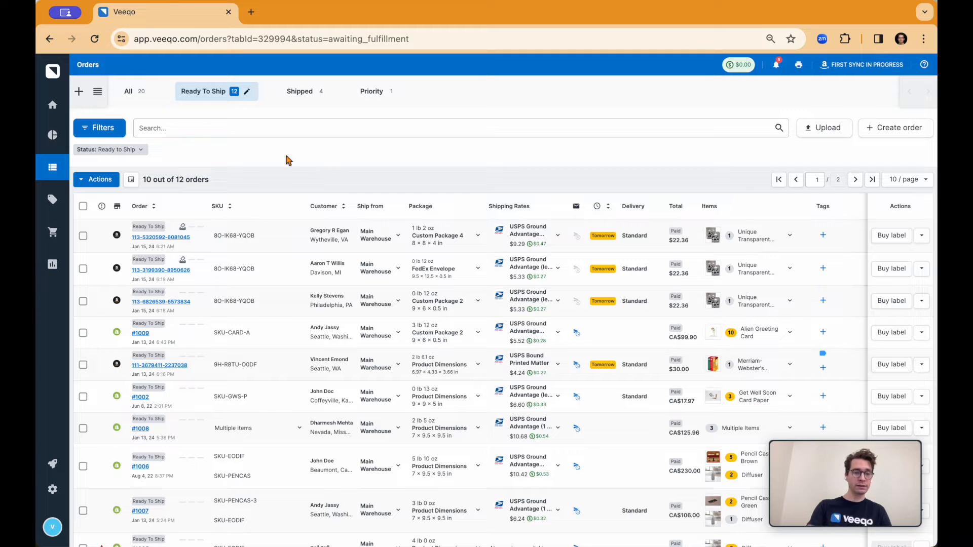
click(79, 93)
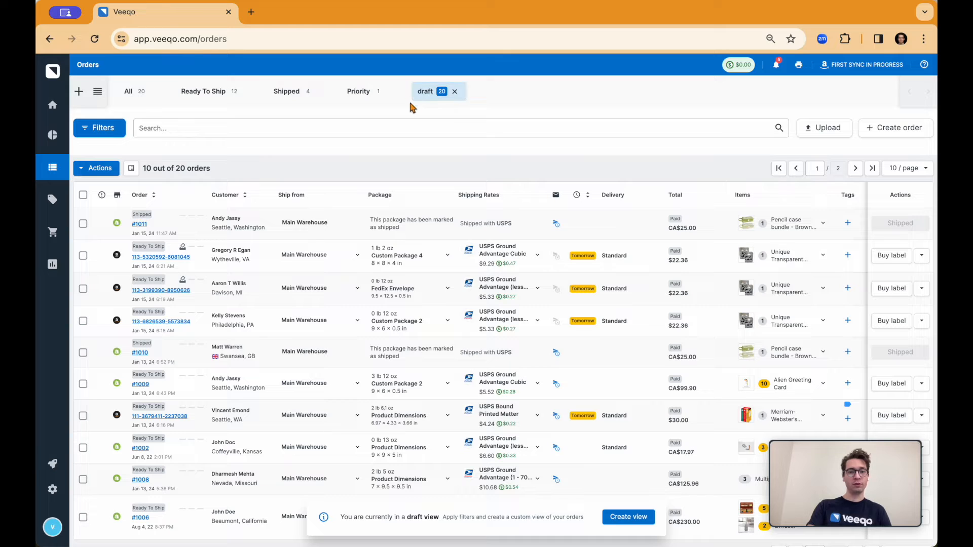
Filter the draft order view by the status Ready to Ship.
click(115, 134)
scroll(138, 235, down, 3)
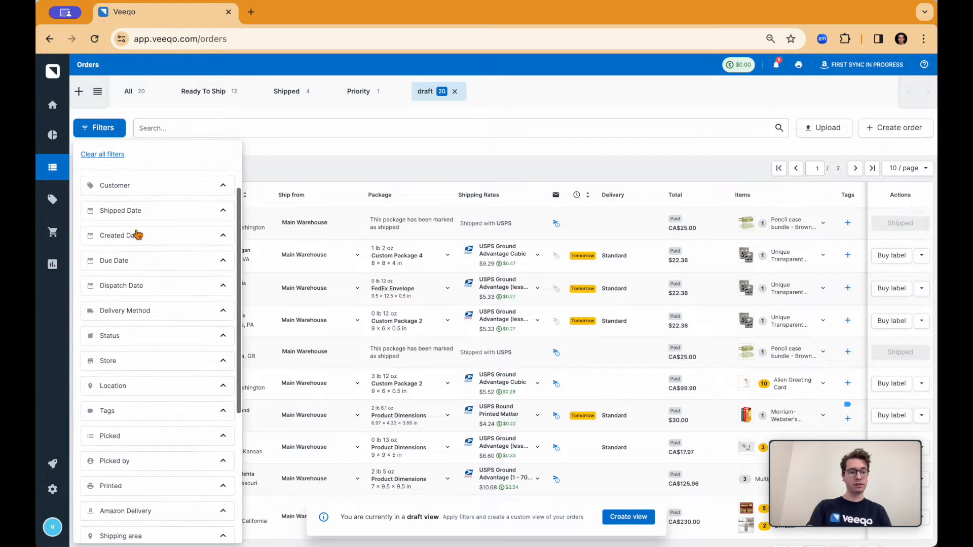
scroll(138, 234, down, 1)
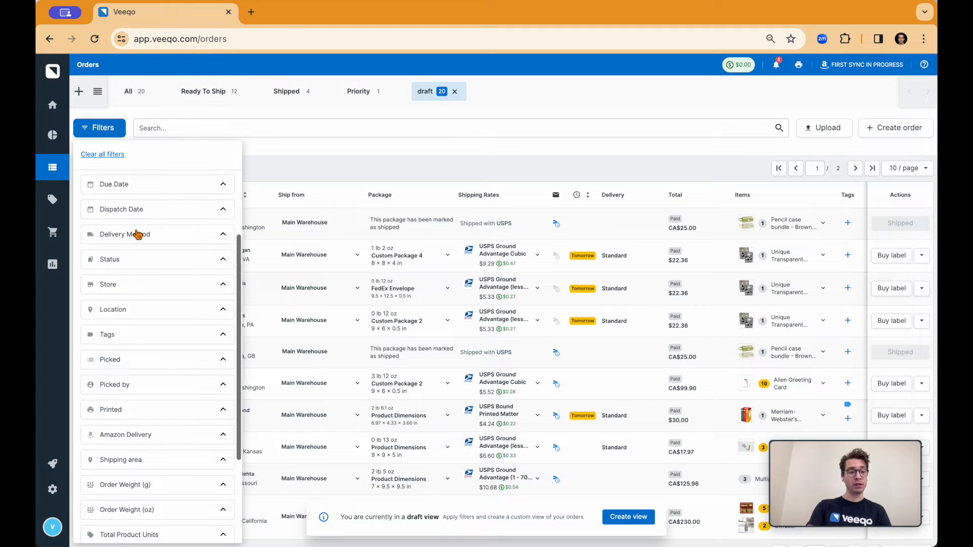
scroll(137, 234, up, 5)
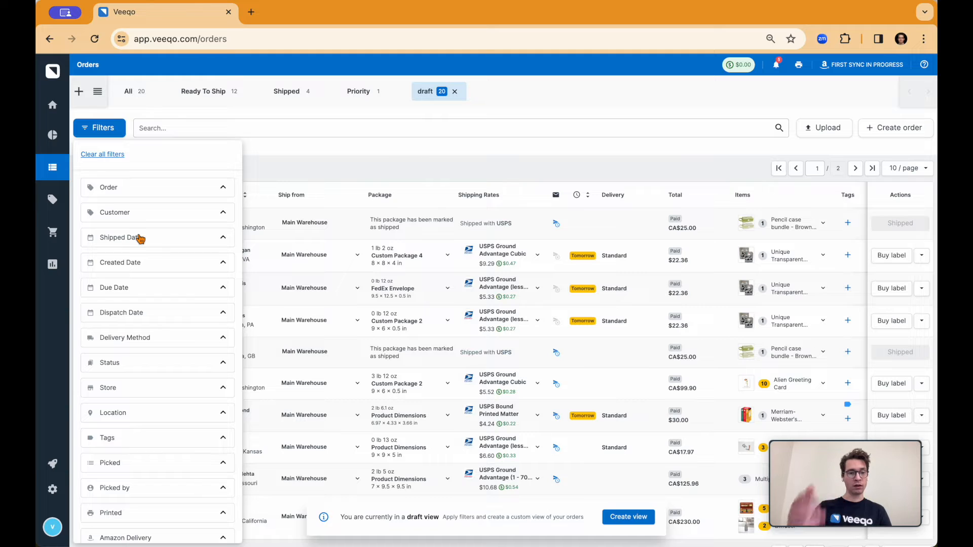
scroll(152, 238, down, 2)
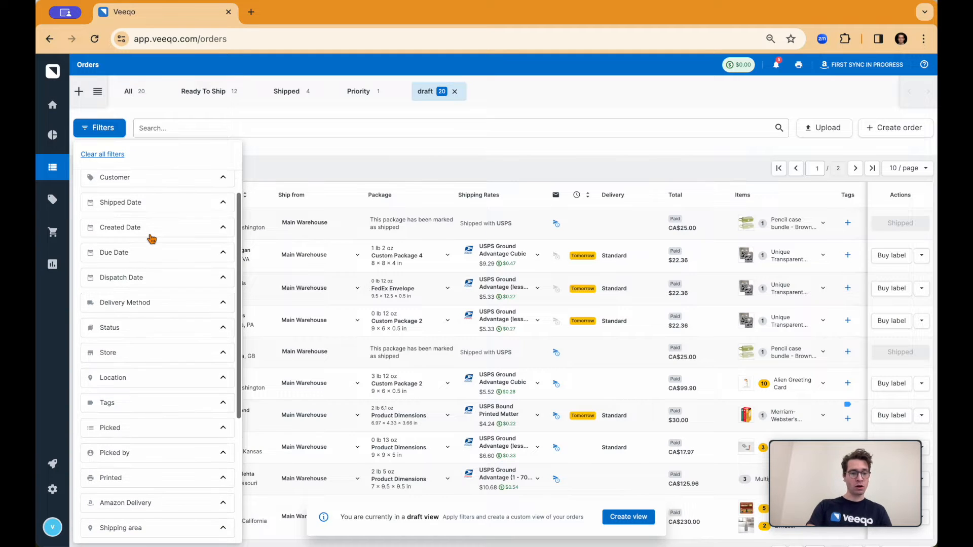
click(123, 330)
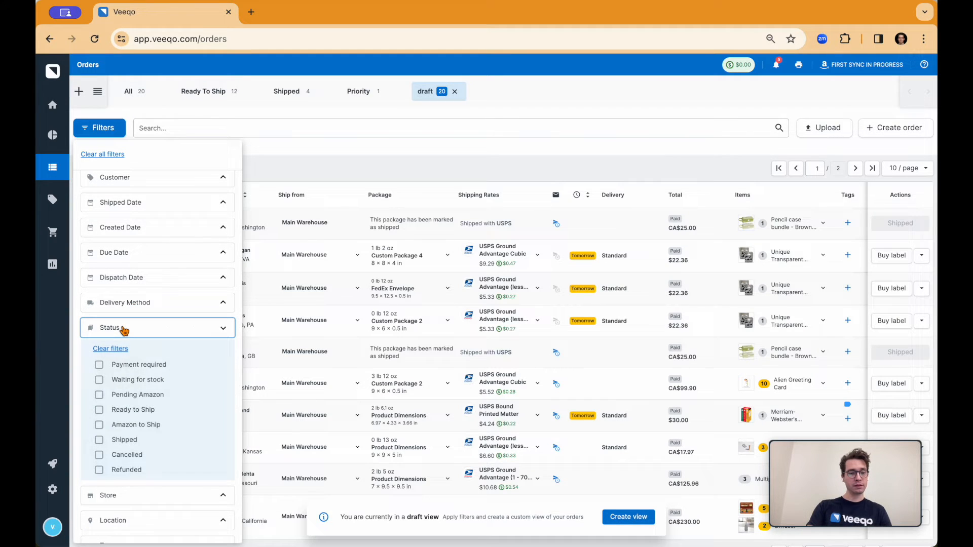
click(117, 413)
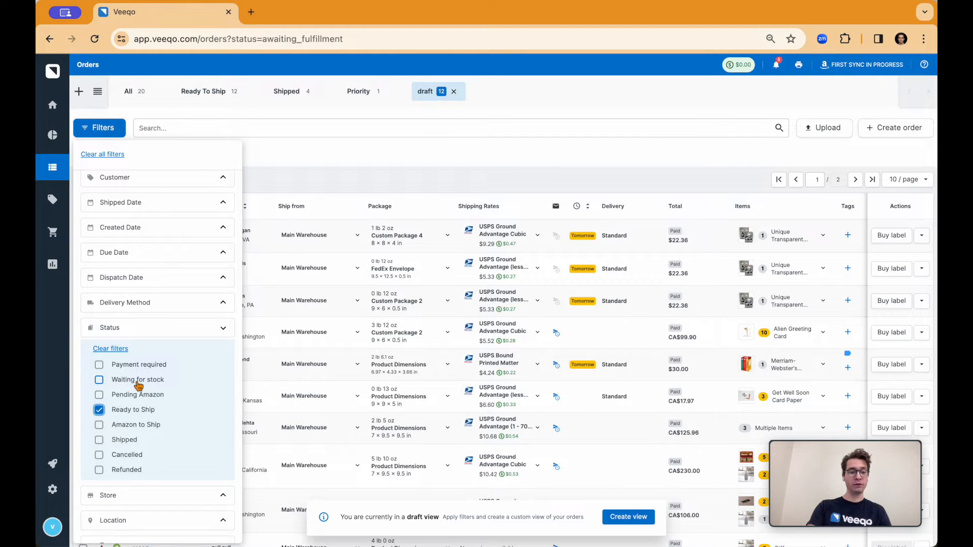
click(138, 330)
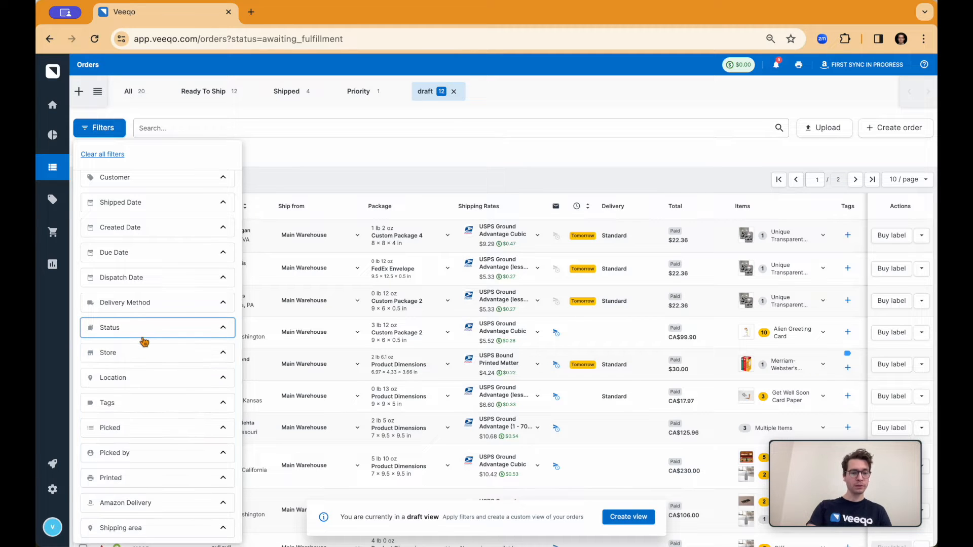
Look through the Store and Location filter options for the draft view.
click(144, 358)
click(137, 354)
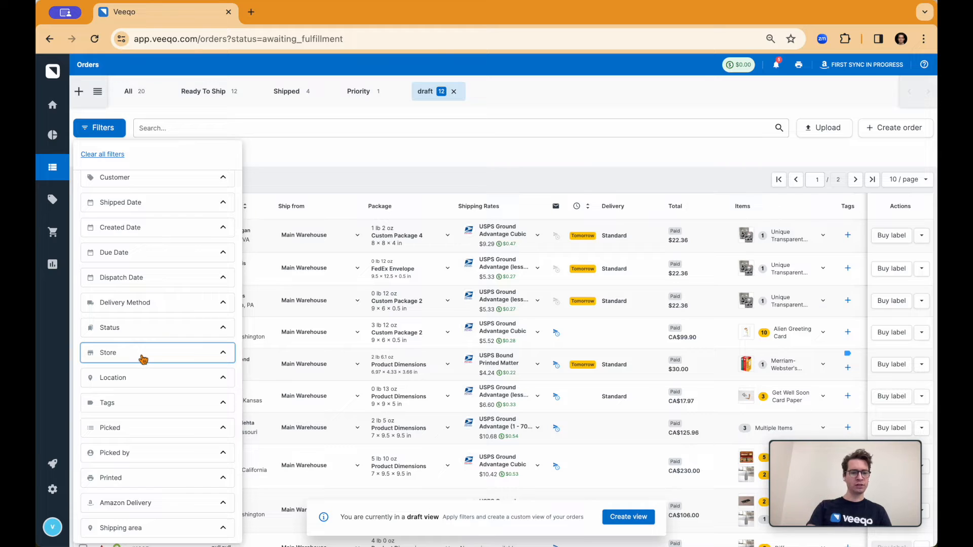
click(148, 383)
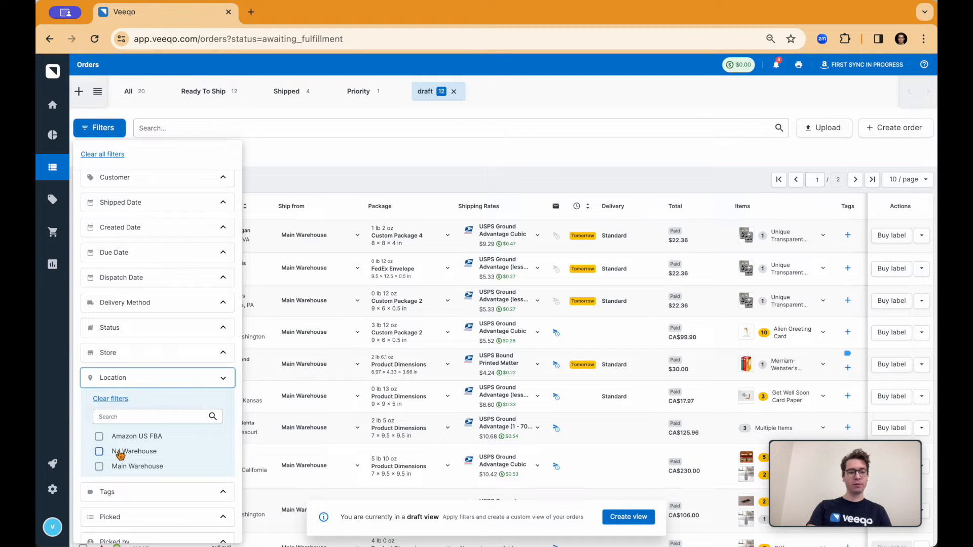
click(137, 386)
scroll(134, 387, down, 1)
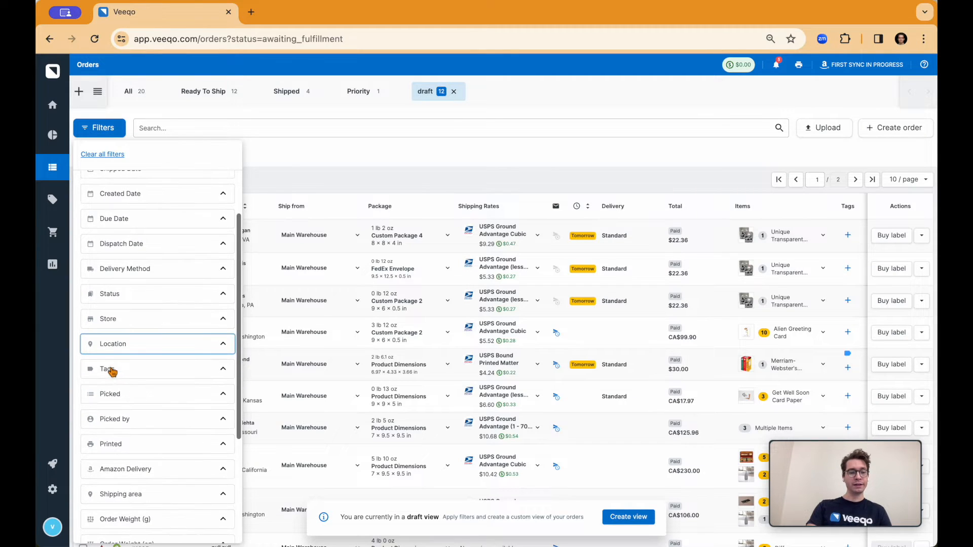
Add a tag filter for Priority to the draft view and close the filter list.
click(112, 374)
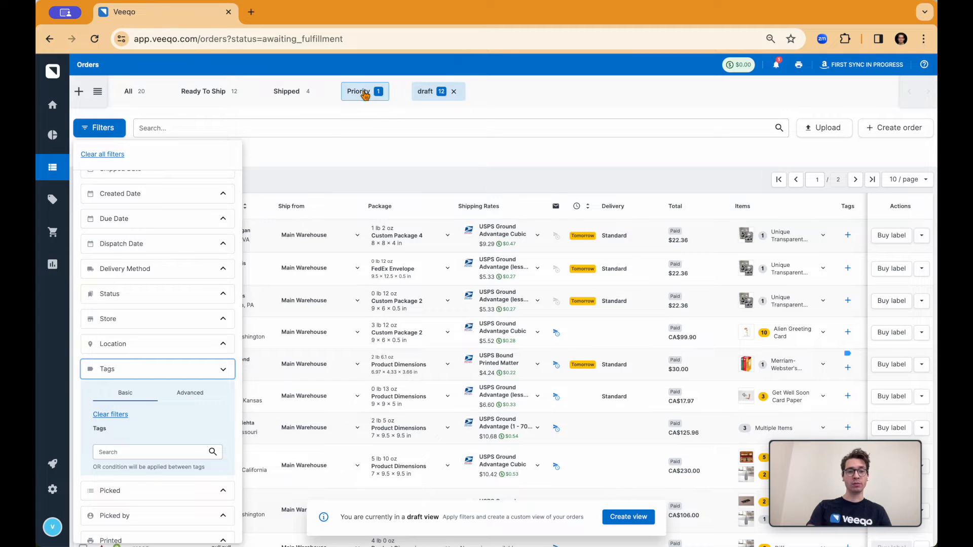
click(124, 449)
scroll(148, 453, down, 1)
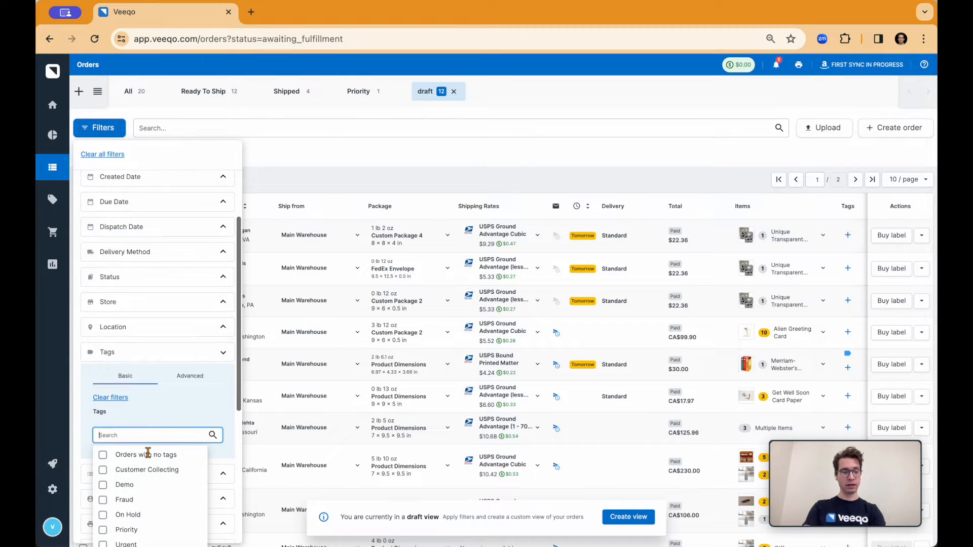
scroll(137, 472, down, 1)
click(124, 505)
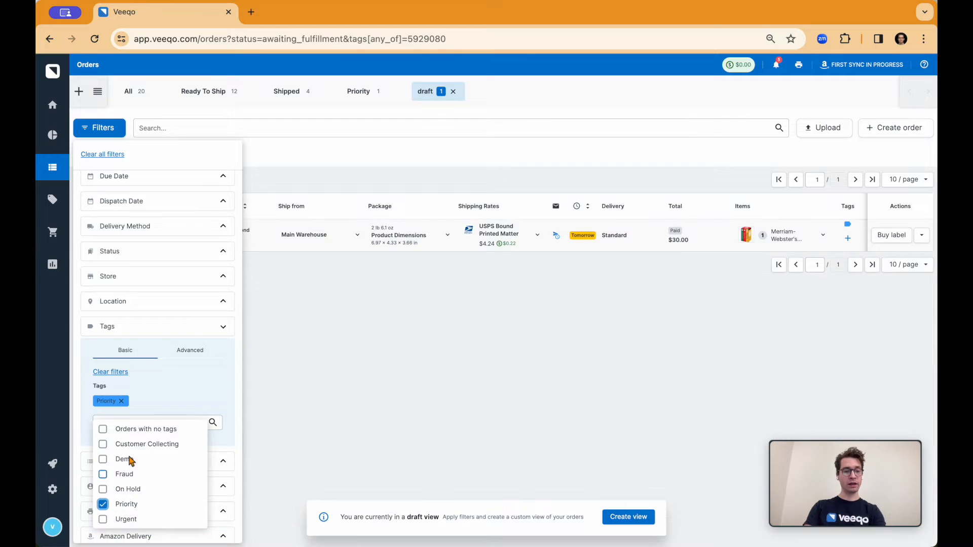
click(182, 388)
click(325, 282)
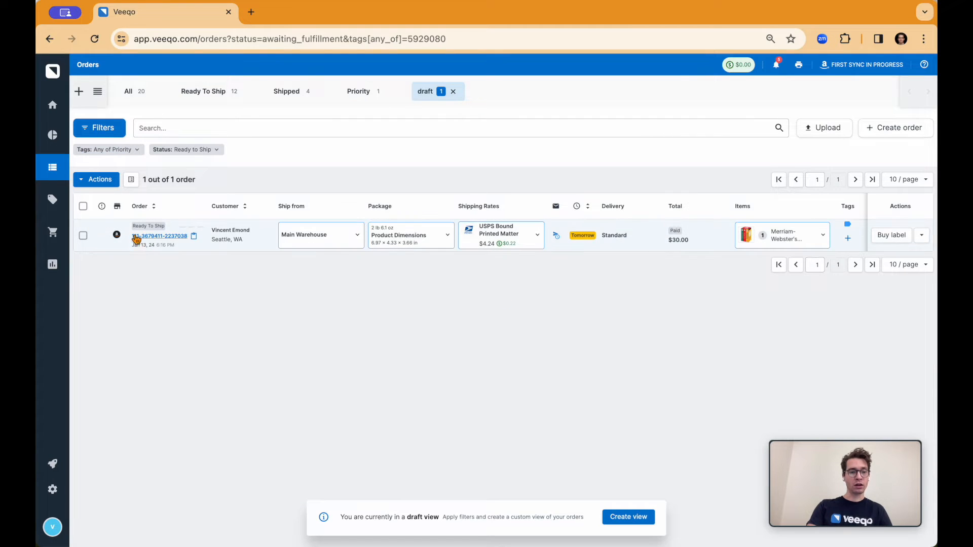
Examine the Picked options and the remaining order filters, including address status, mergeable and inventory.
mouse_move(851, 225)
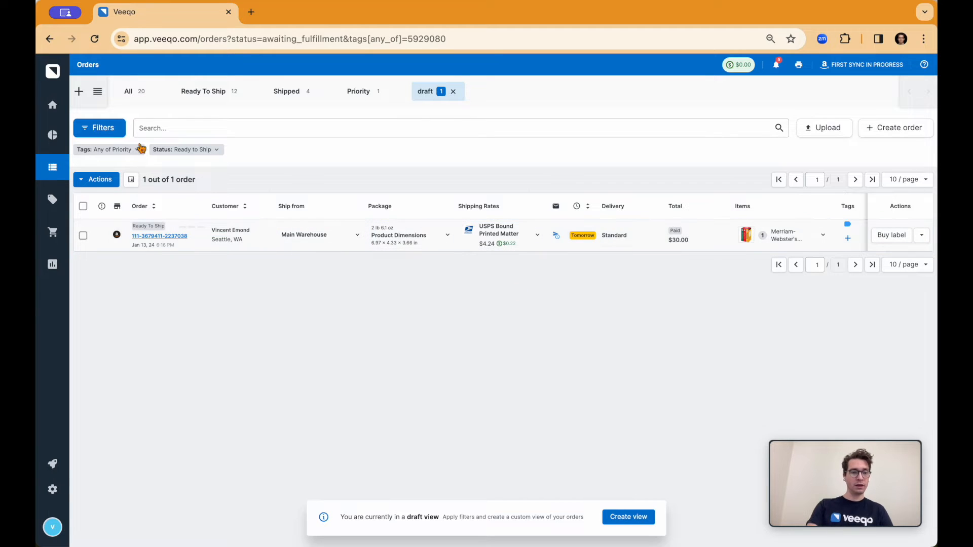
click(108, 128)
scroll(159, 363, down, 3)
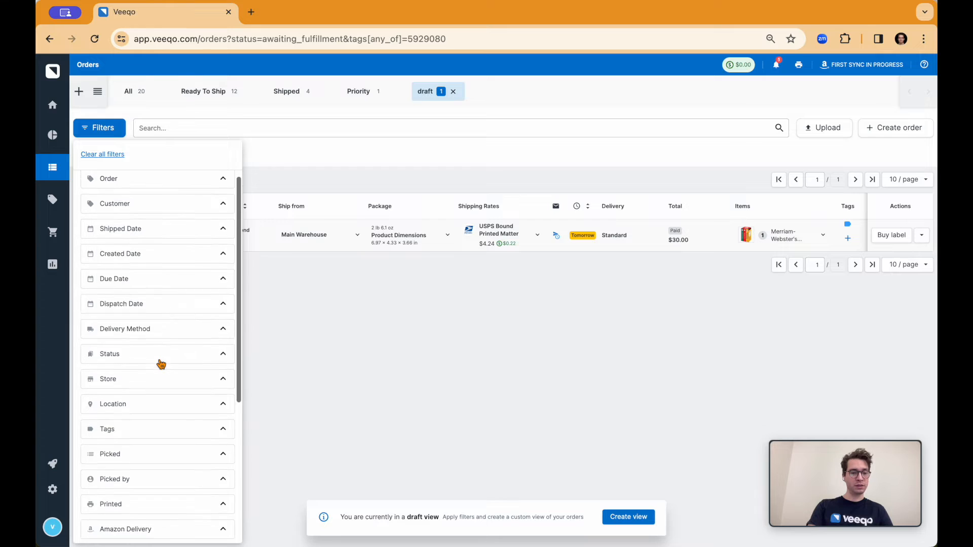
scroll(160, 363, down, 2)
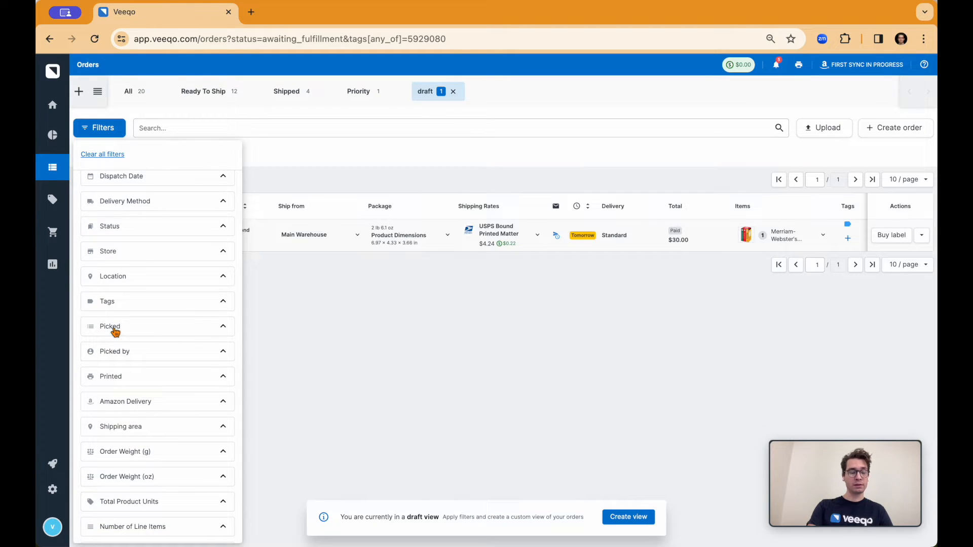
click(116, 330)
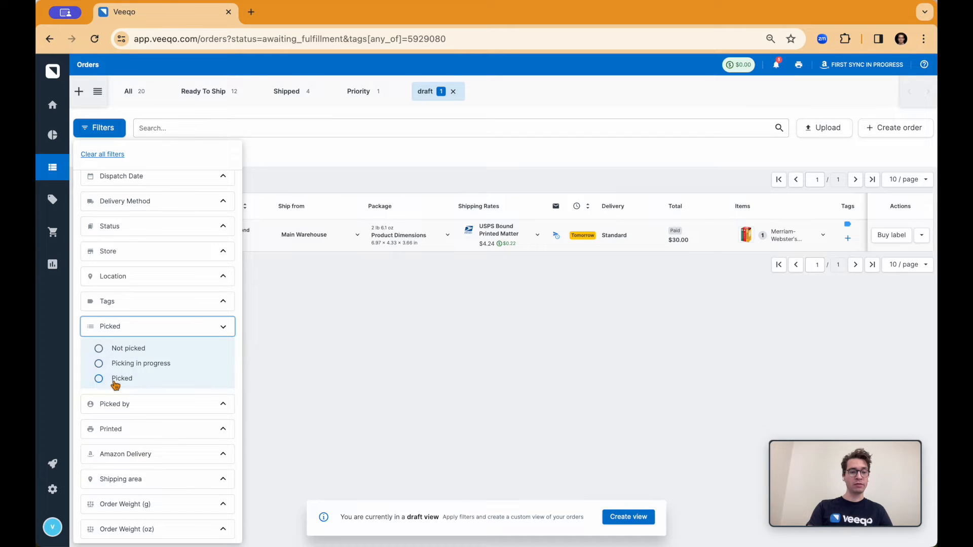
click(125, 327)
scroll(126, 333, down, 1)
scroll(126, 333, down, 3)
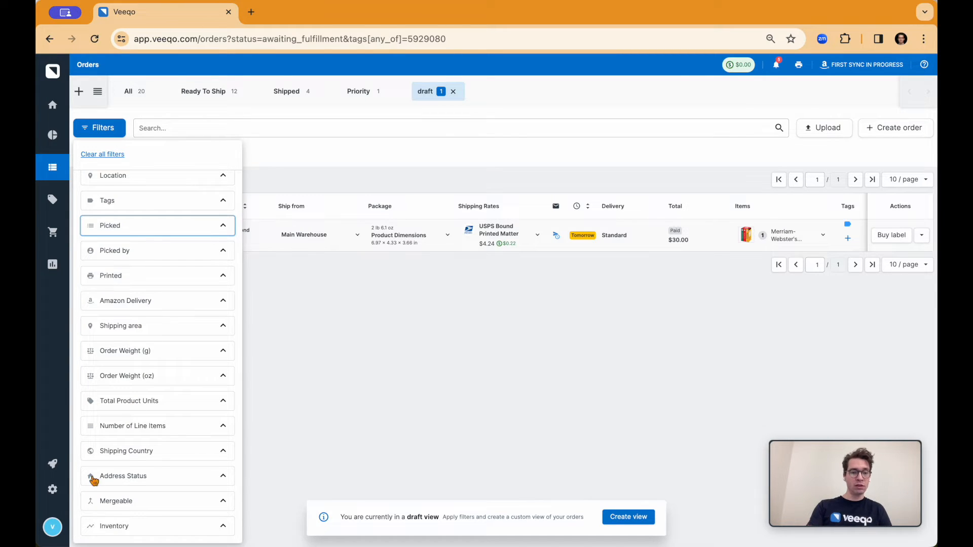
click(269, 352)
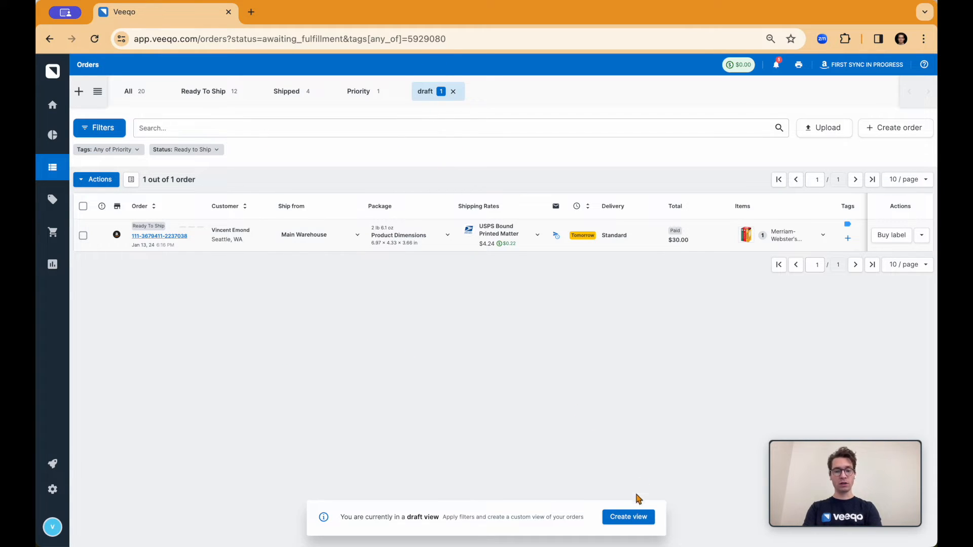
Save the draft order view under the name Priority with its sharing option set to Company.
click(625, 518)
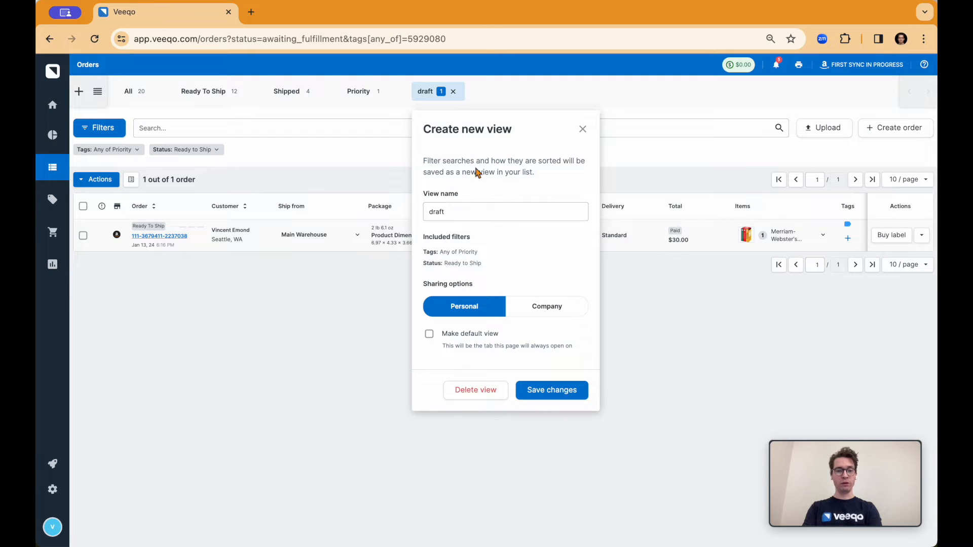
click(457, 214)
key(super+a)
key(BackSpace)
text(Priority)
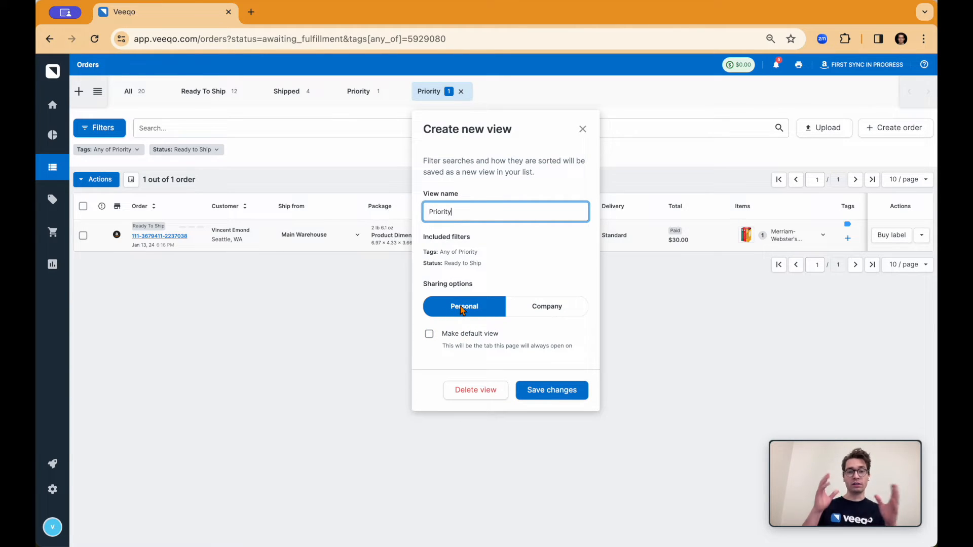
click(546, 310)
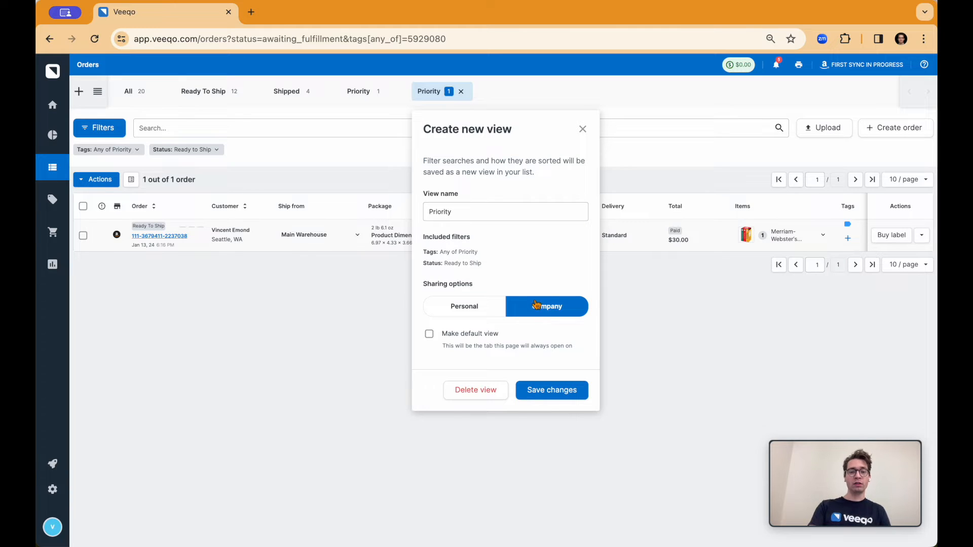
click(551, 390)
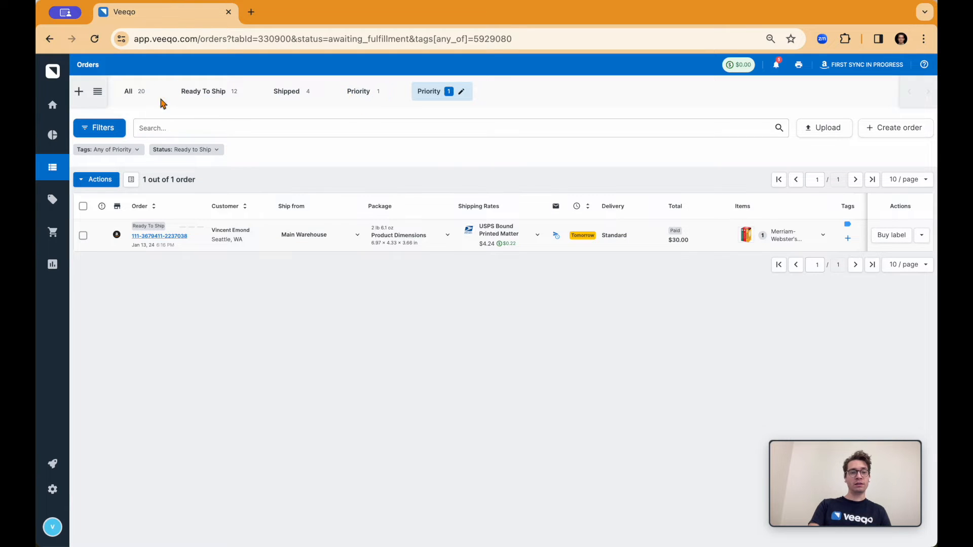
Review the list of order views and delete the active Priority view that was just saved.
click(99, 92)
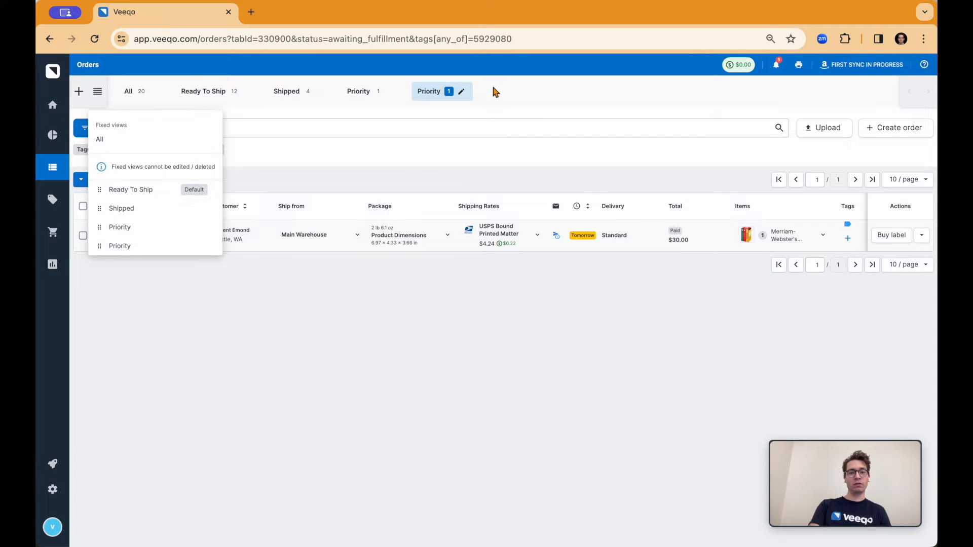
click(481, 95)
click(461, 92)
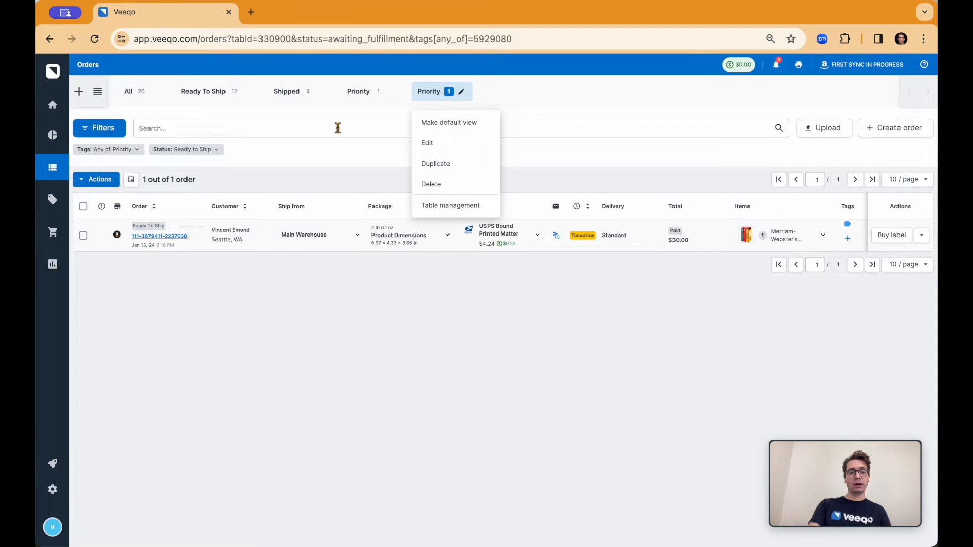
click(435, 185)
click(537, 351)
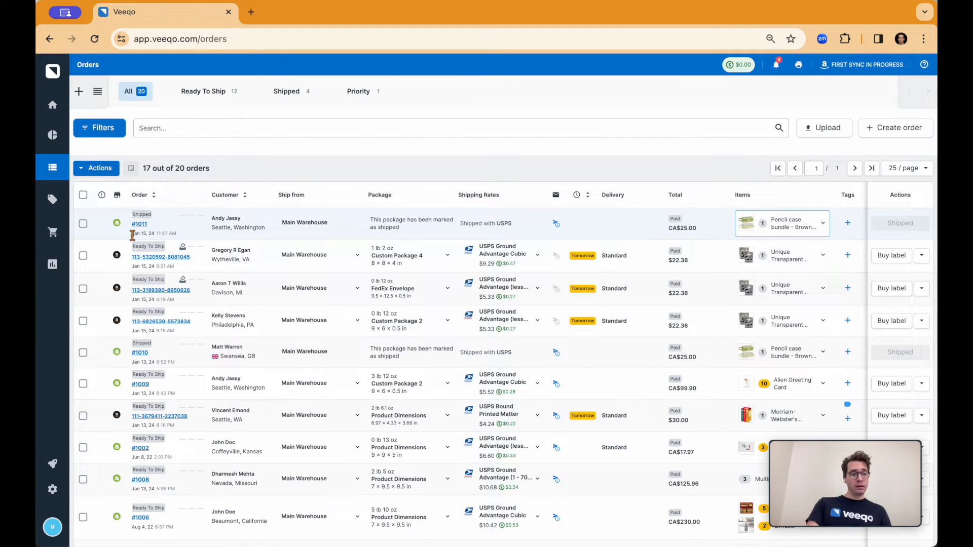
Look through the list of all orders and examine the warning on the flagged order.
scroll(133, 236, down, 1)
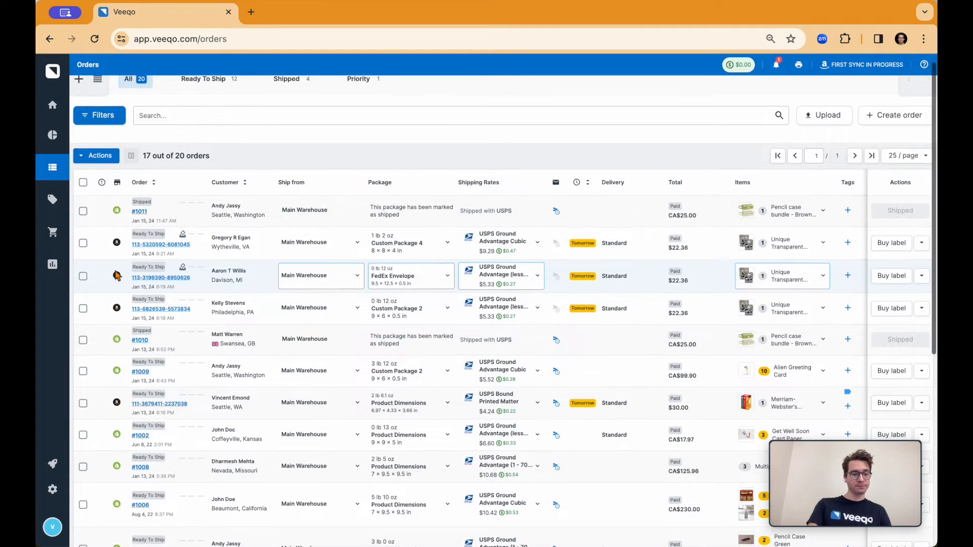
scroll(116, 276, down, 2)
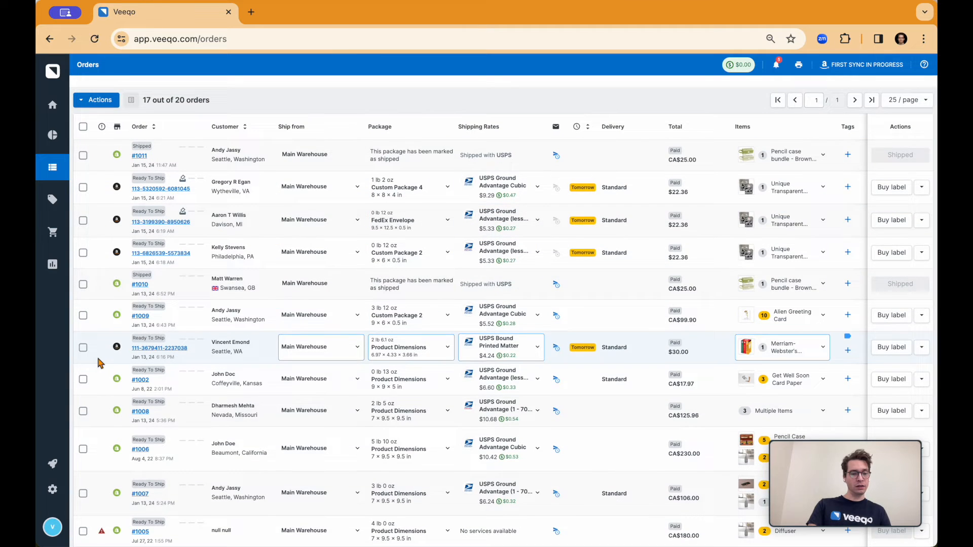
scroll(89, 345, down, 2)
scroll(147, 340, up, 4)
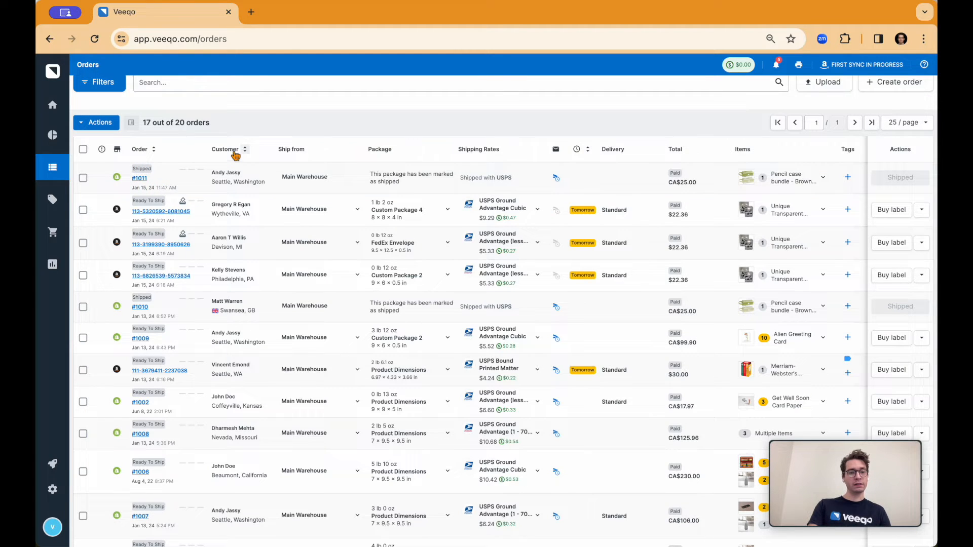
scroll(221, 184, down, 2)
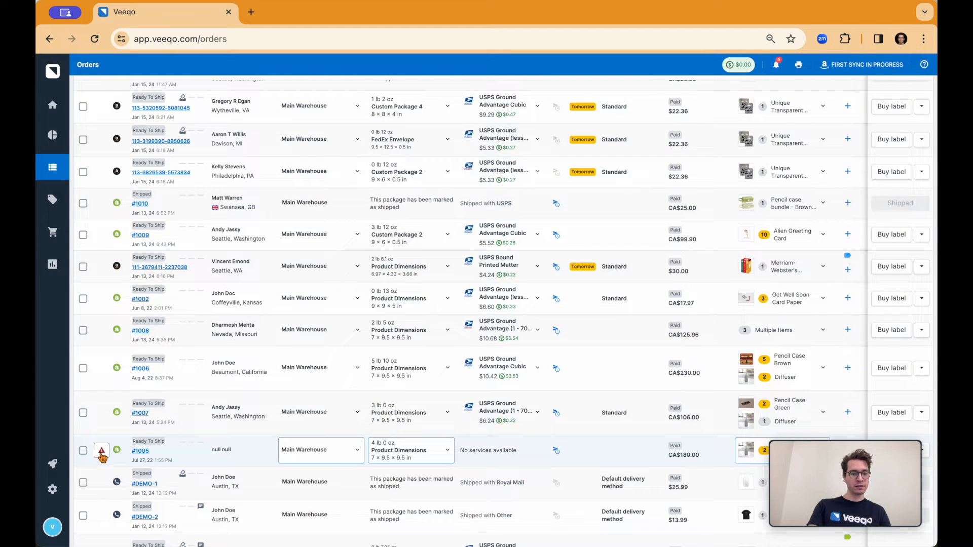
mouse_move(102, 455)
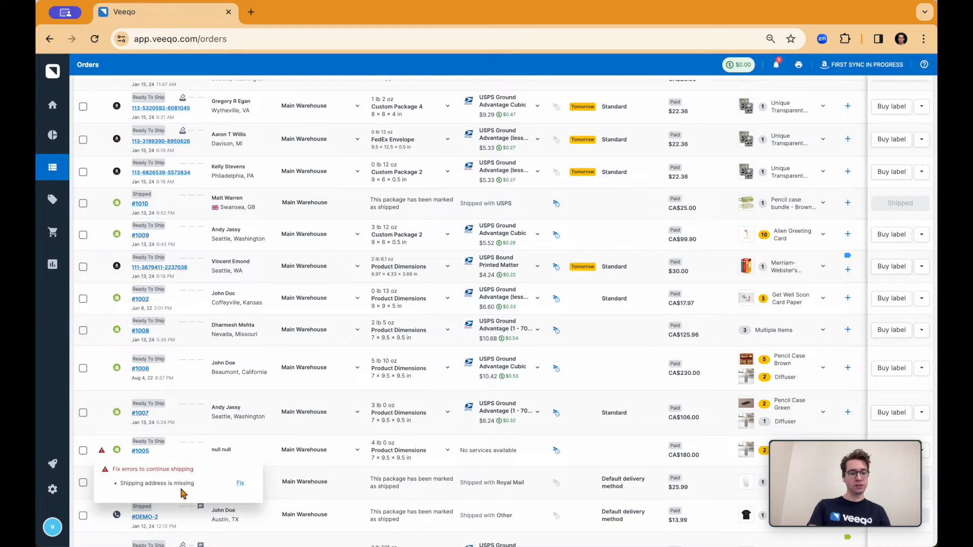
Open the flagged order's editing form, view its customer and address fields, and close the order.
click(140, 451)
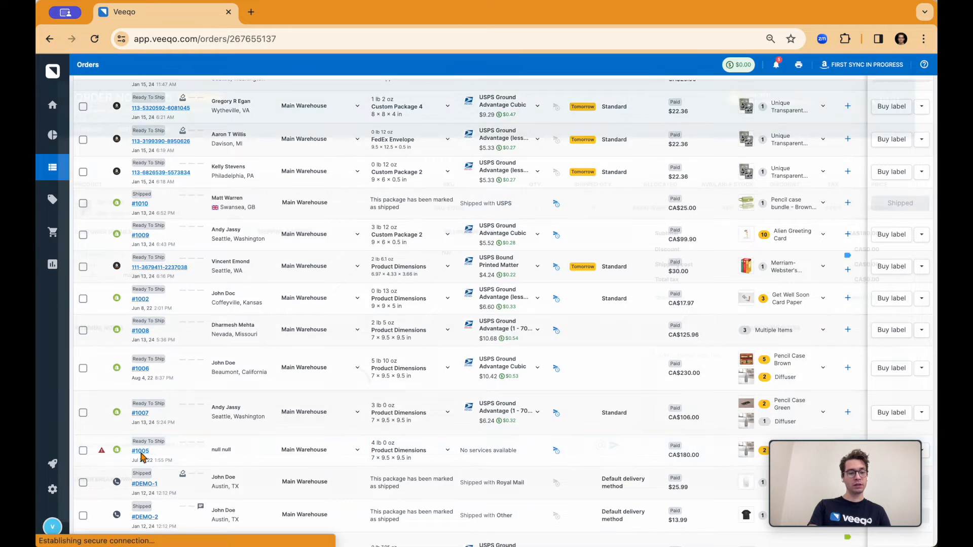
click(125, 130)
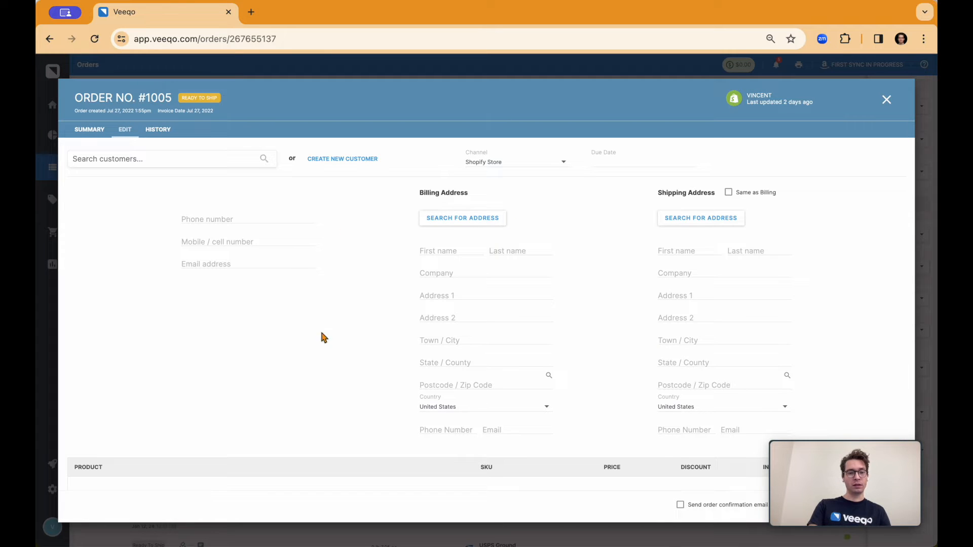
click(892, 102)
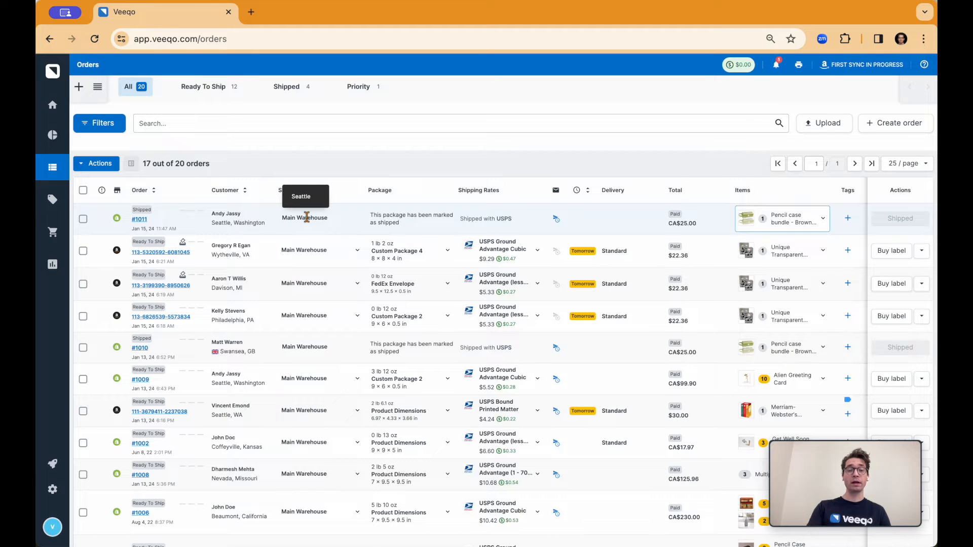
View the ship-from warehouse choices for the first Ready to Ship order, keeping Main Warehouse.
click(356, 251)
click(333, 305)
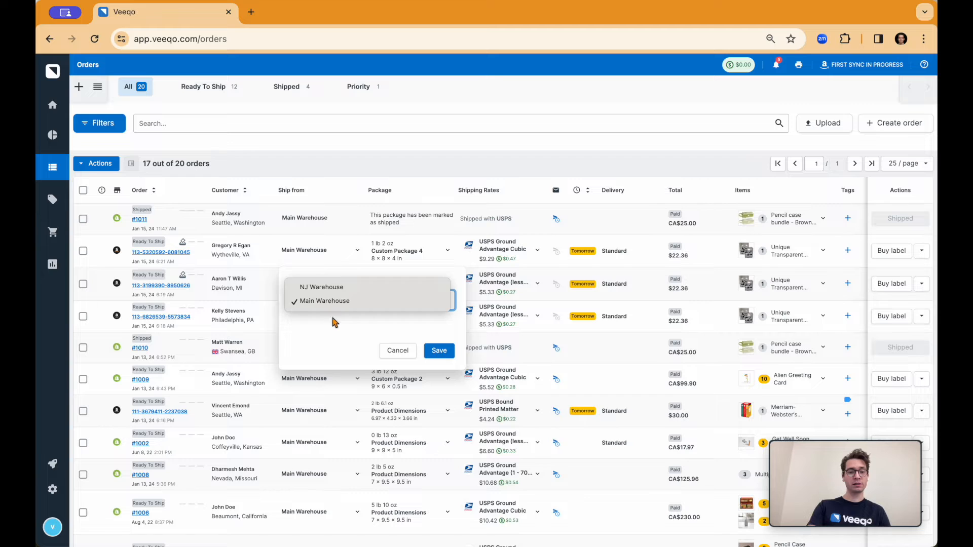
click(333, 307)
click(345, 257)
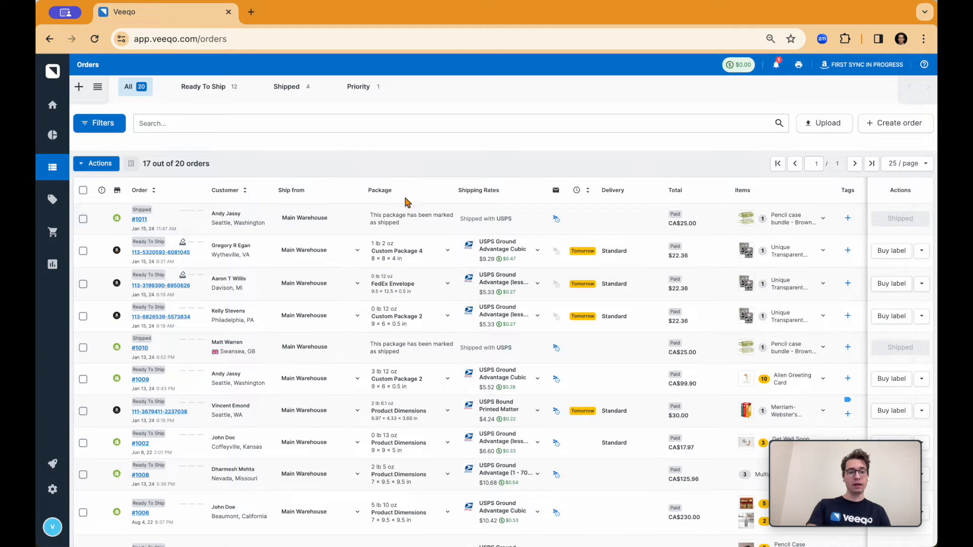
Examine the total weight fields and the package groups in the first Ready to Ship order's package options.
click(432, 257)
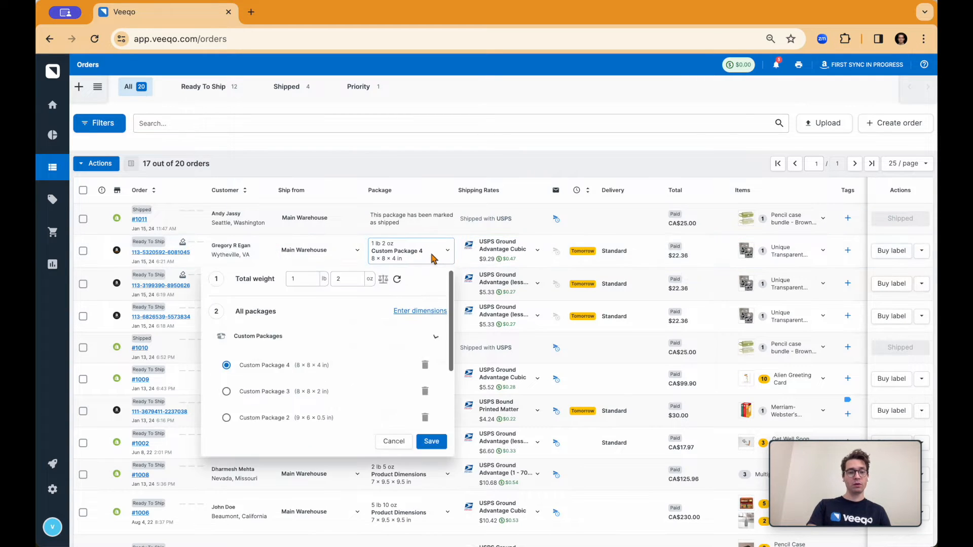
click(308, 282)
click(341, 278)
click(303, 280)
click(347, 279)
click(299, 279)
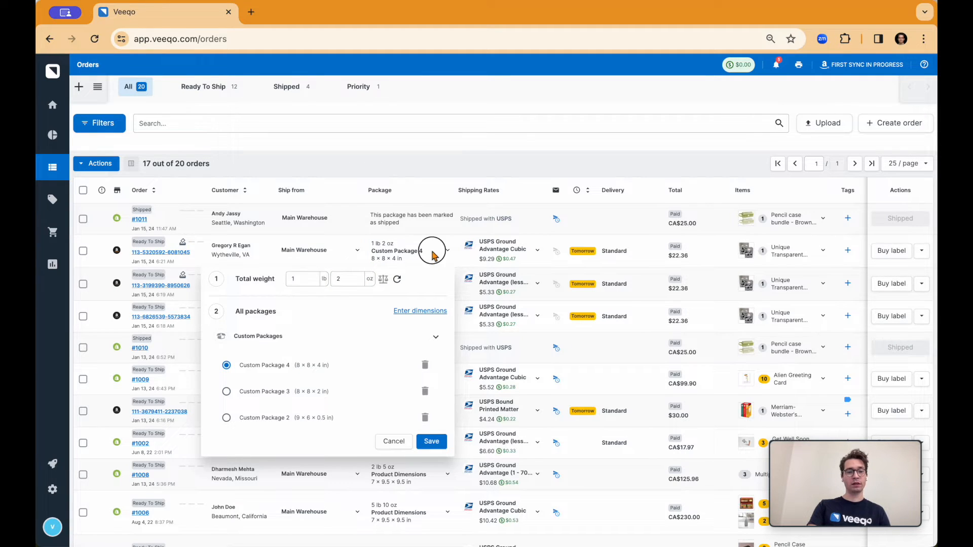
click(447, 252)
click(448, 254)
click(264, 336)
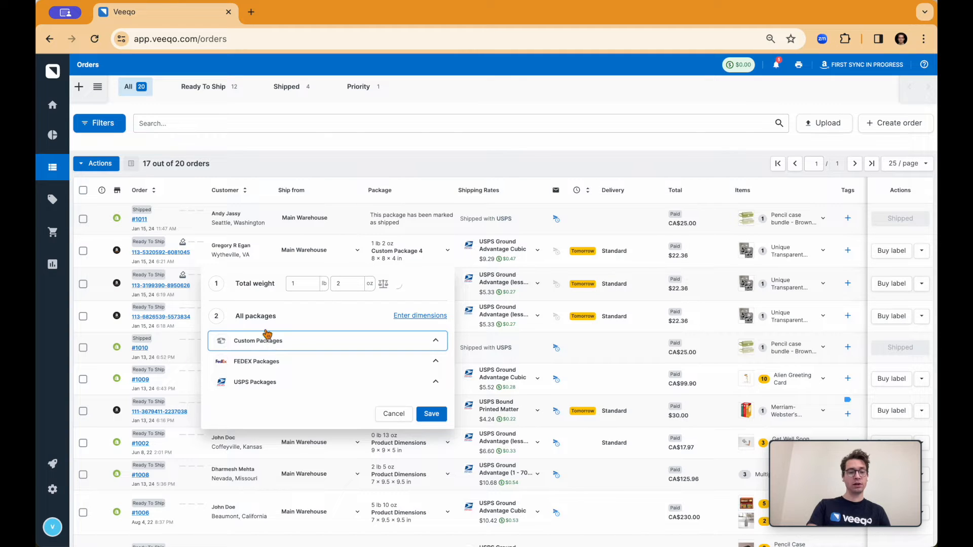
Try to save the 8 × 8 × 4 in dimensions as a custom package for future use.
click(414, 319)
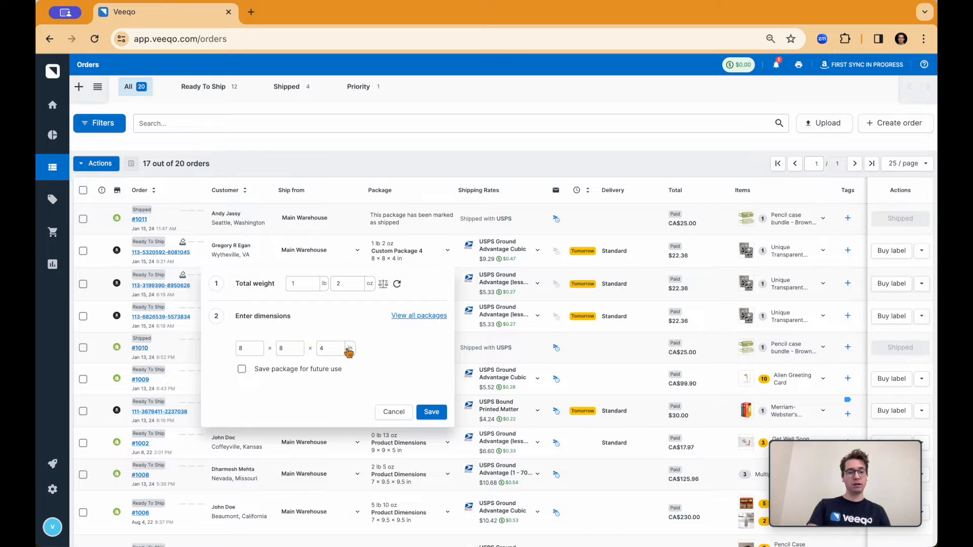
click(244, 371)
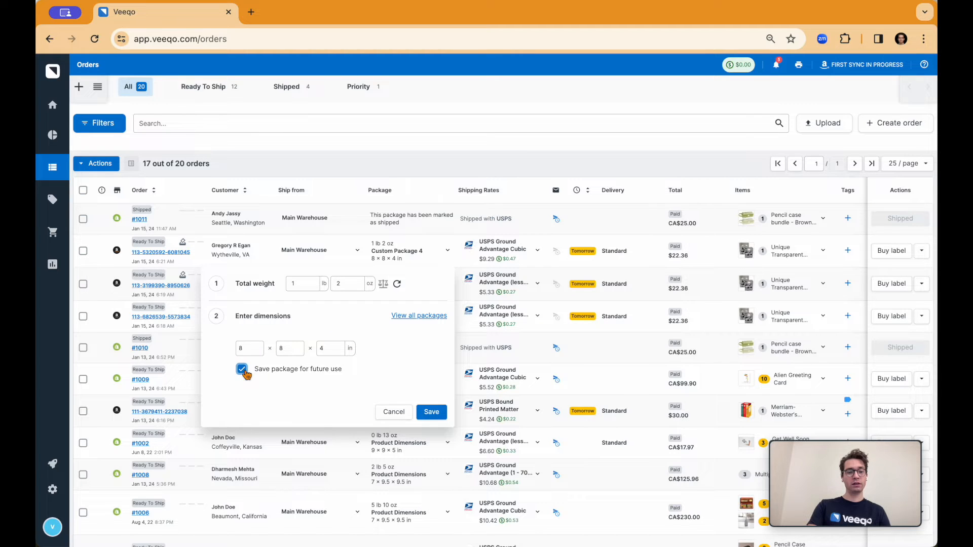
click(432, 411)
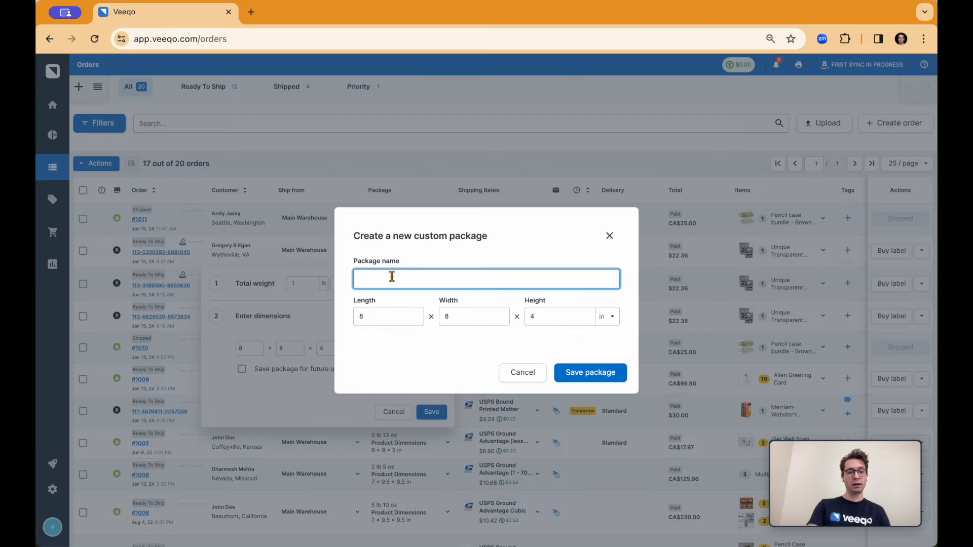
click(523, 373)
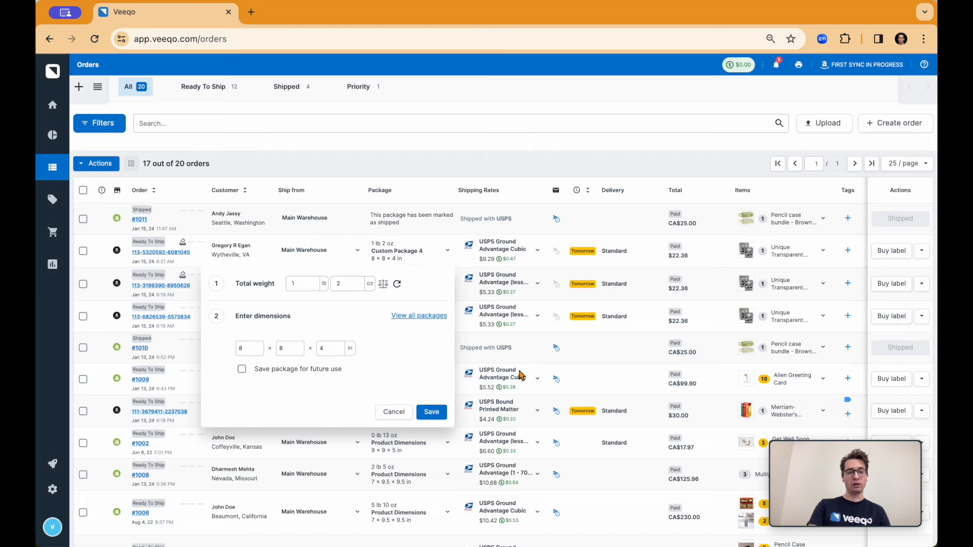
Look through the saved custom packages and carrier package groups, and close the order's package options.
click(411, 318)
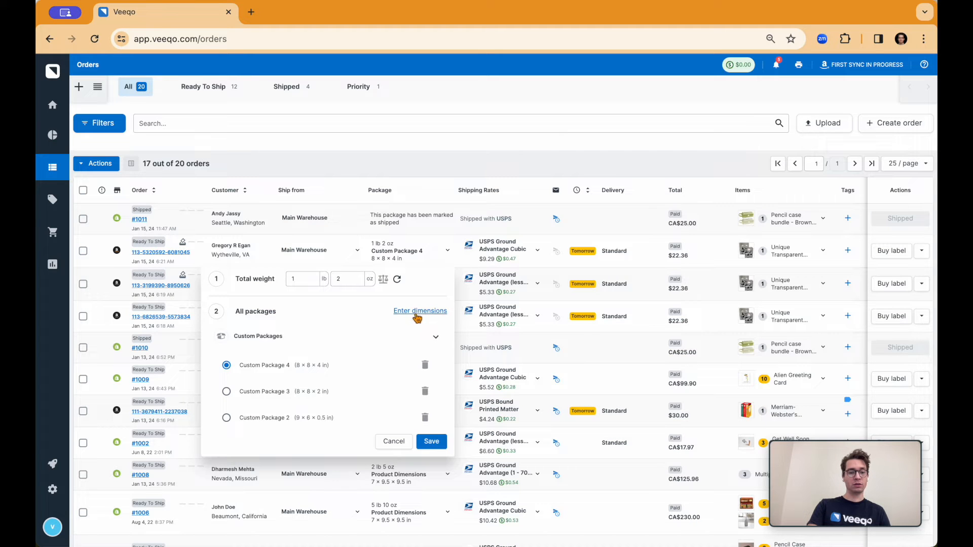
click(412, 313)
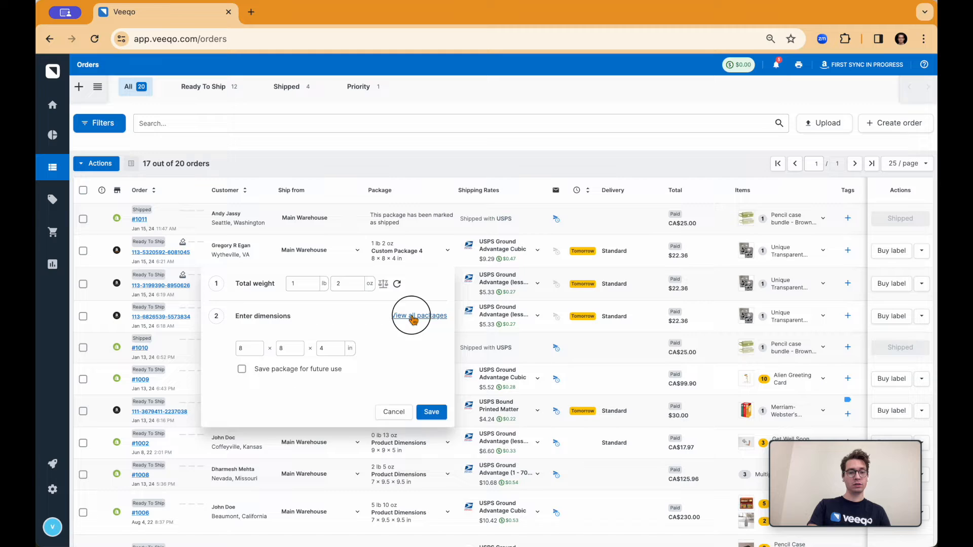
click(411, 316)
scroll(284, 334, down, 1)
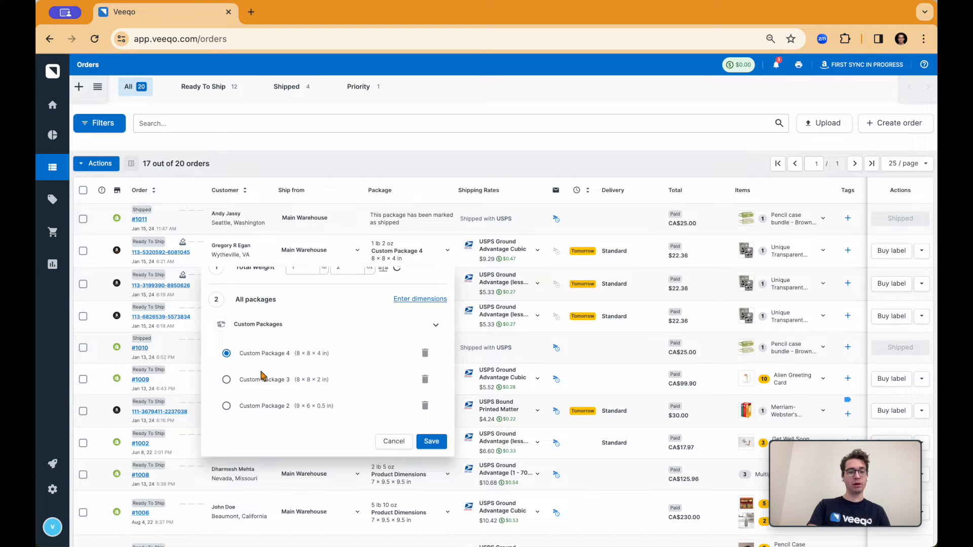
click(260, 325)
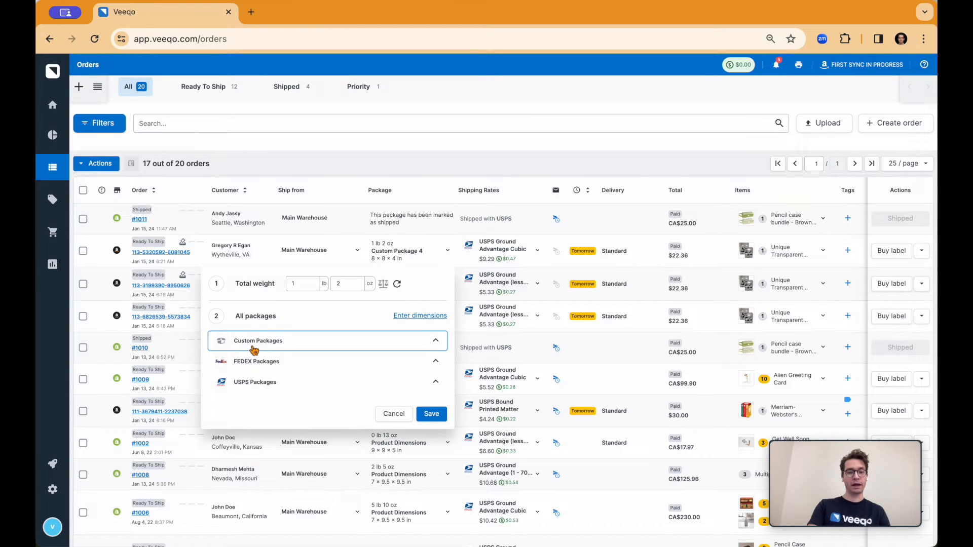
click(412, 249)
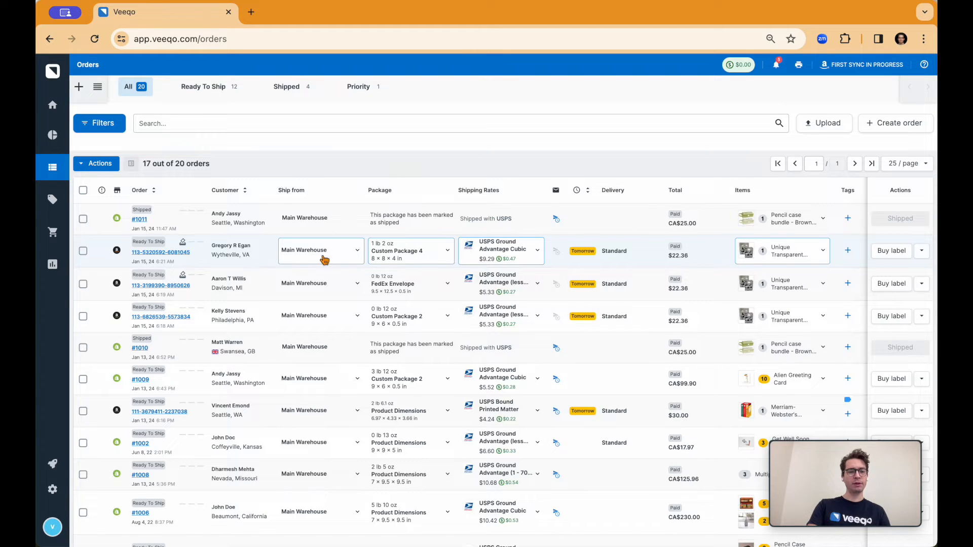
View the order's selected USPS Ground Advantage Cubic rate with its confirmation and insurance options.
click(536, 252)
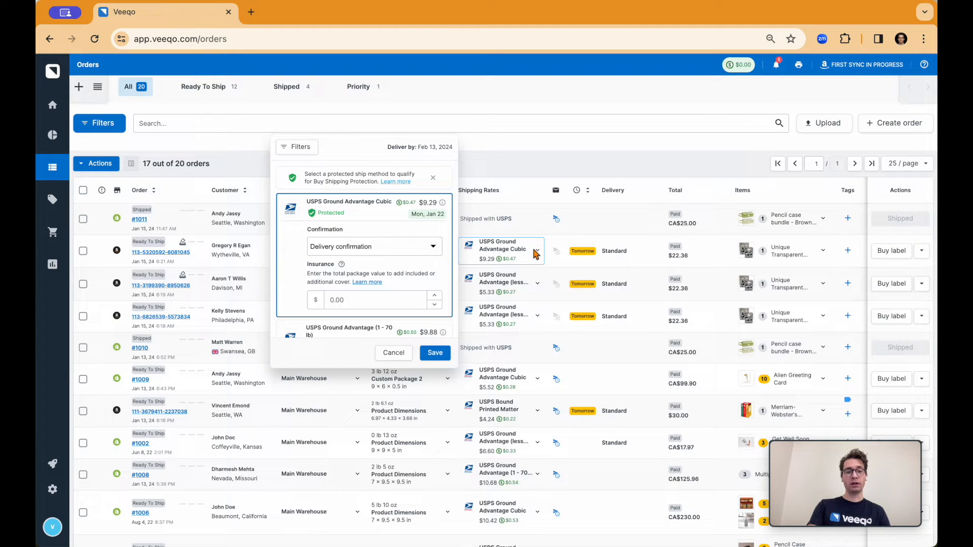
mouse_move(412, 218)
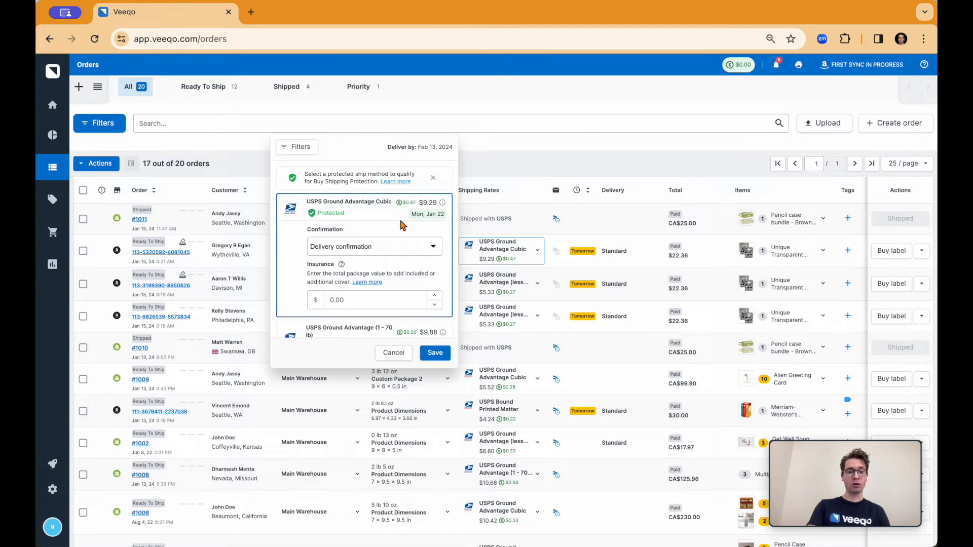
click(521, 251)
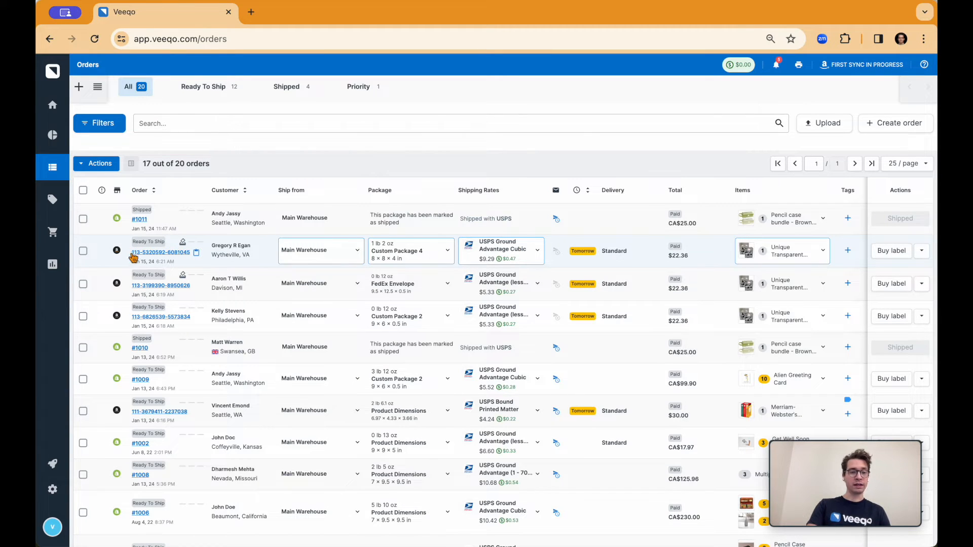
Compare the carrier rates available for the first Ready to Ship order and change its shipping rate to UPS Ground.
mouse_move(118, 252)
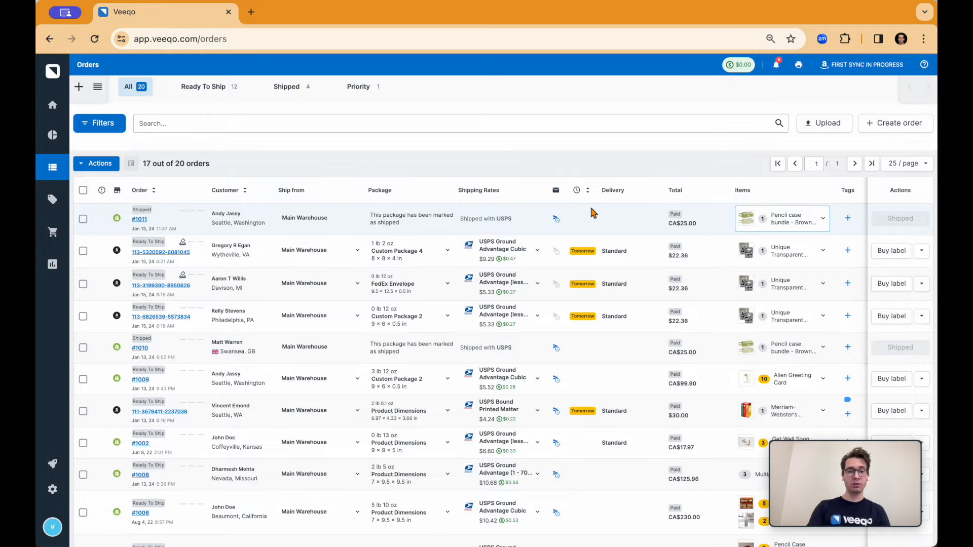
click(537, 255)
mouse_move(336, 217)
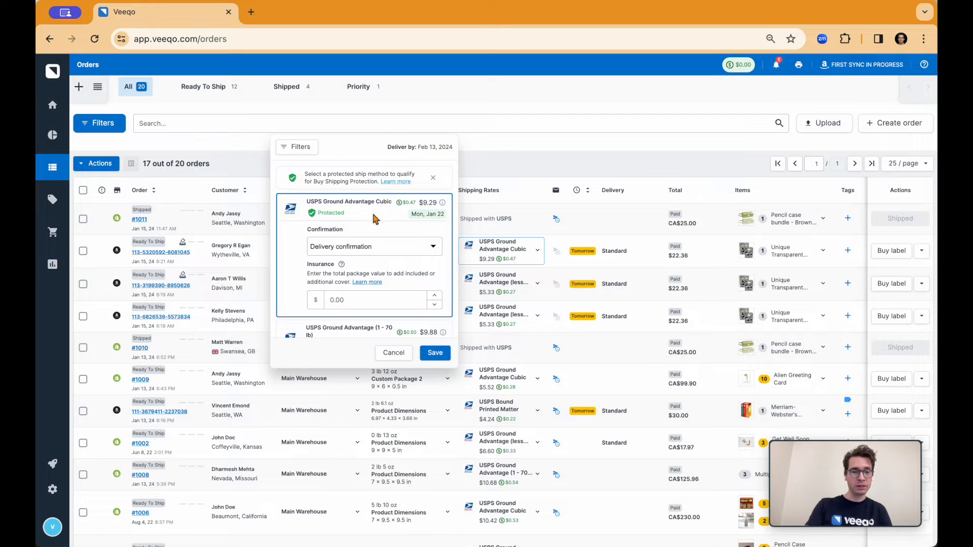
scroll(374, 214, down, 5)
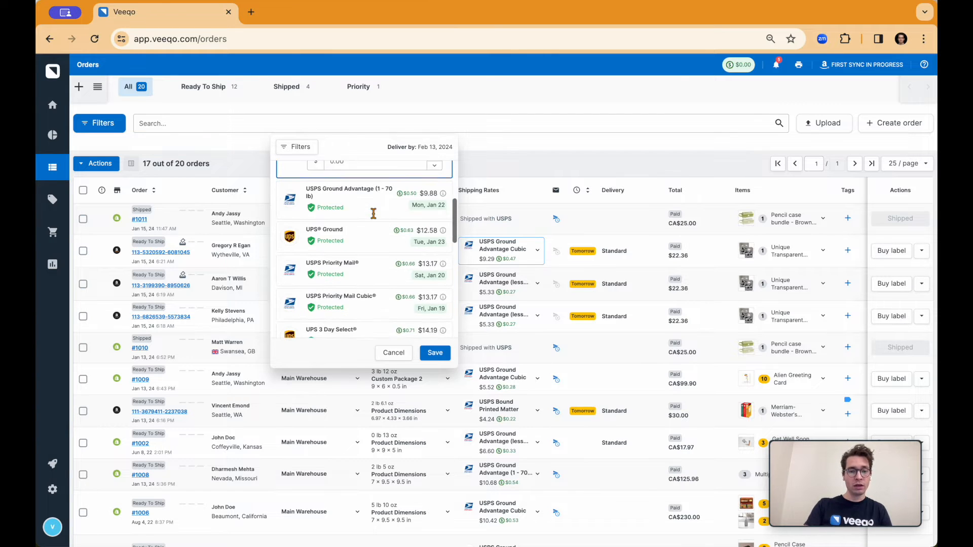
scroll(431, 197, down, 2)
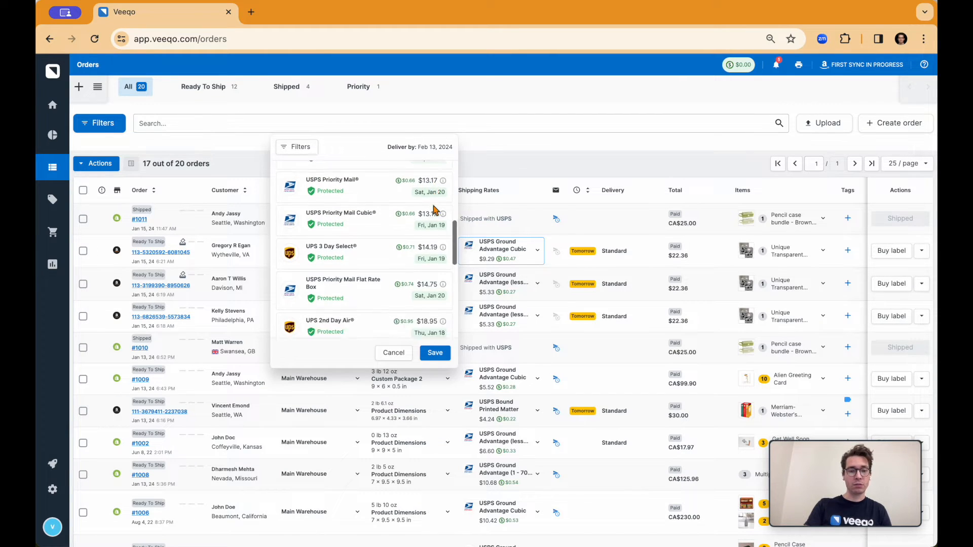
scroll(434, 207, down, 1)
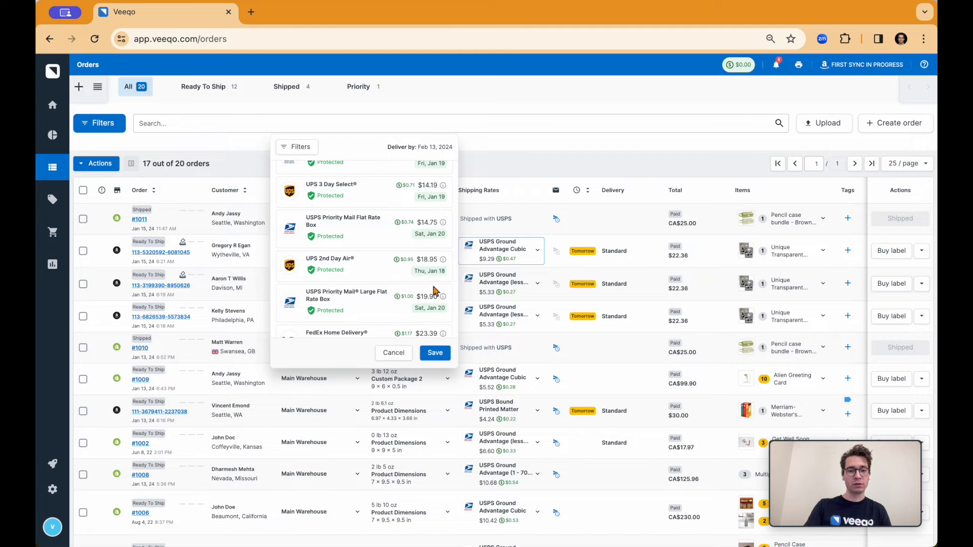
mouse_move(446, 290)
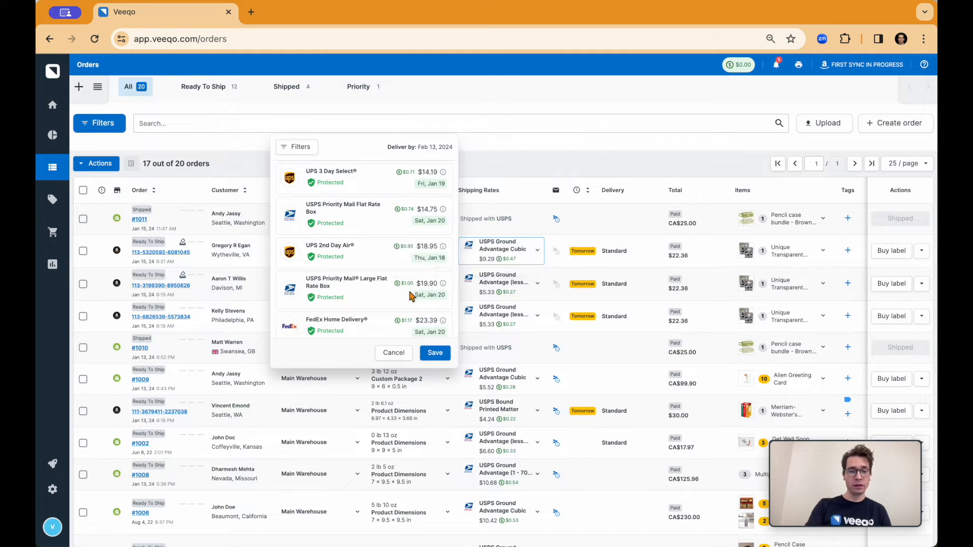
mouse_move(406, 287)
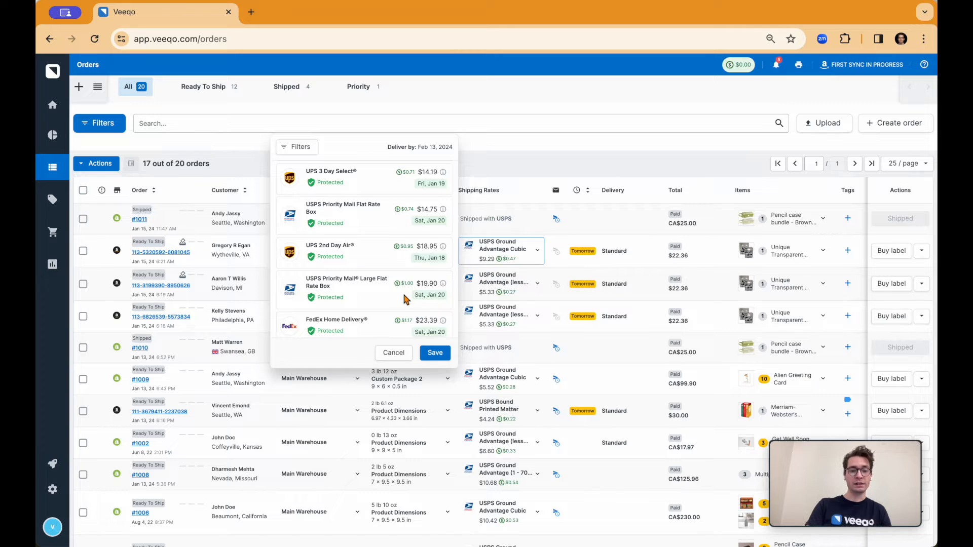
scroll(405, 299, down, 5)
scroll(397, 284, up, 2)
scroll(393, 264, up, 5)
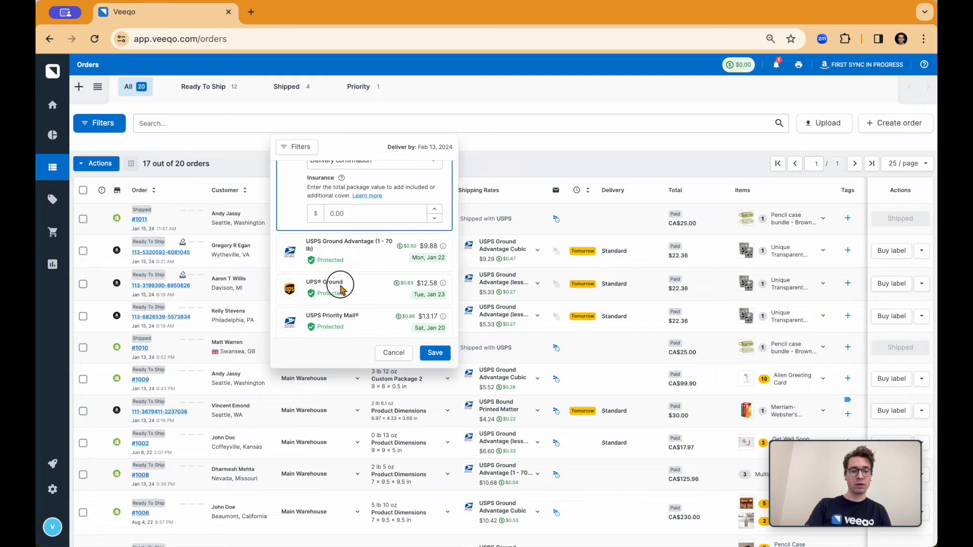
click(336, 285)
click(434, 353)
mouse_move(521, 261)
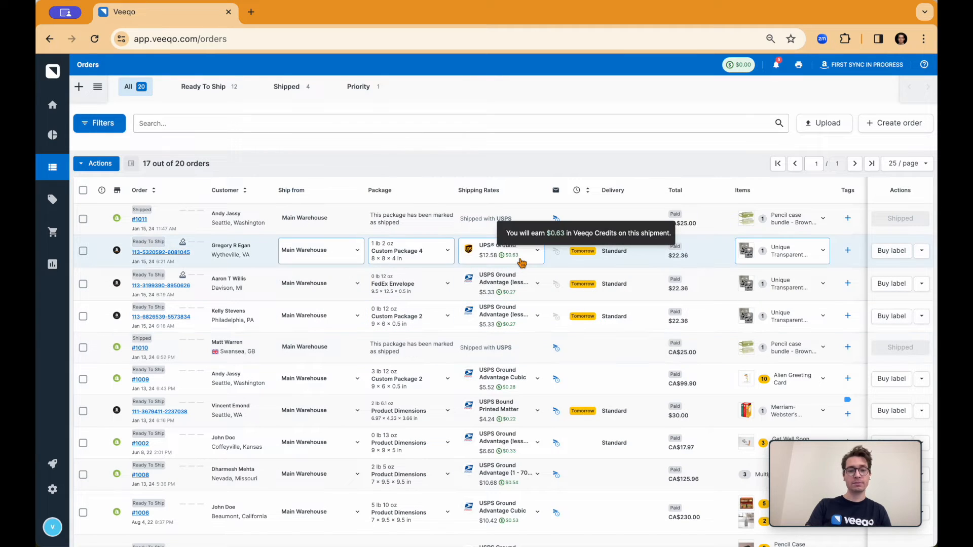
View the item details and enlarged product image for the first Ready to Ship order.
mouse_move(559, 227)
mouse_move(557, 257)
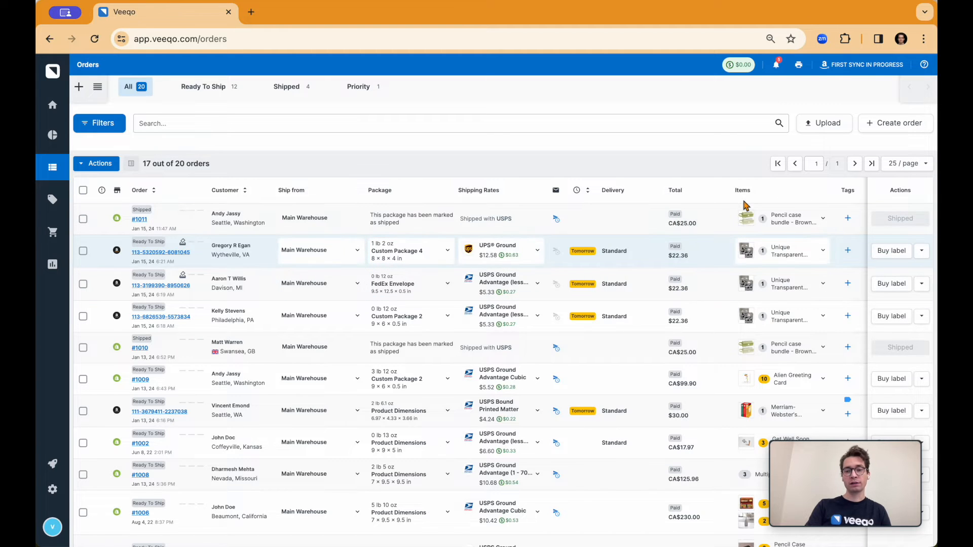
click(810, 221)
click(771, 220)
click(783, 250)
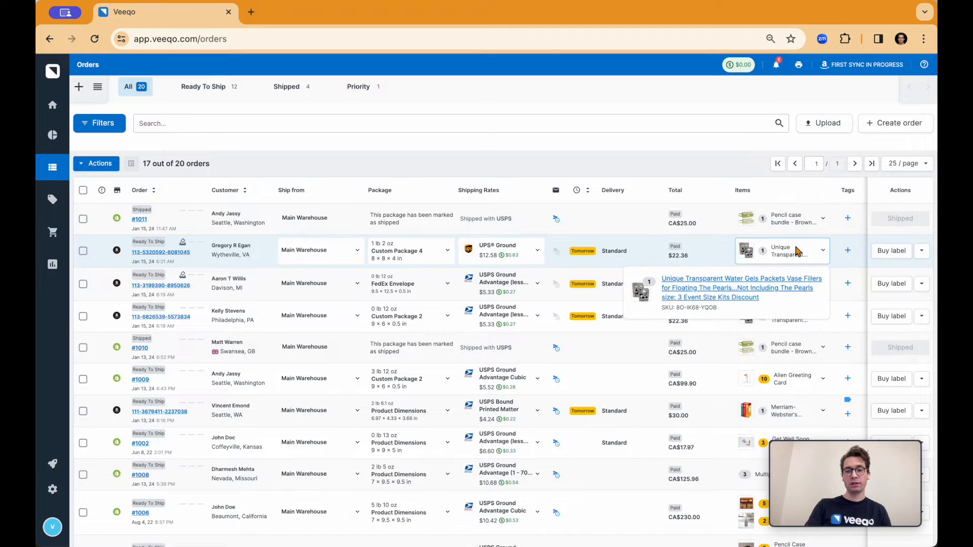
mouse_move(644, 292)
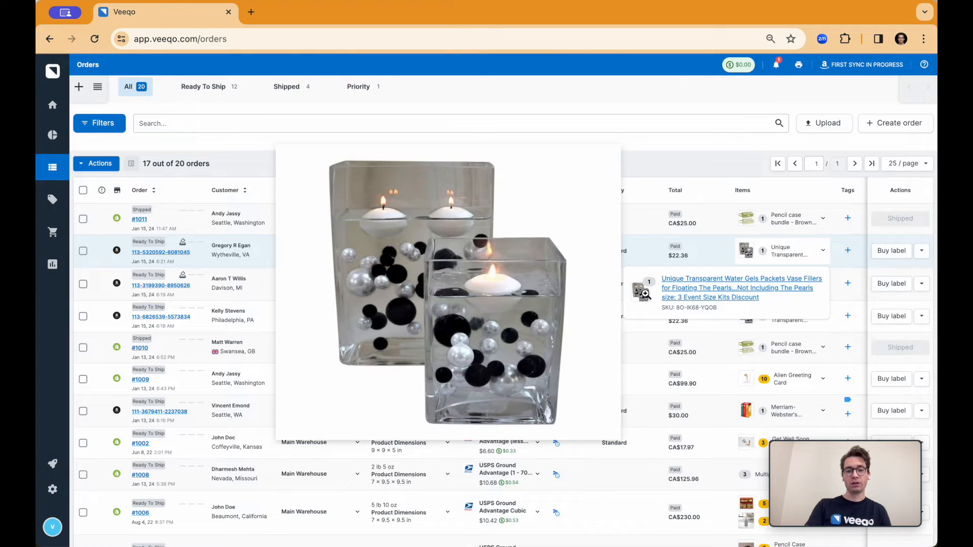
click(826, 244)
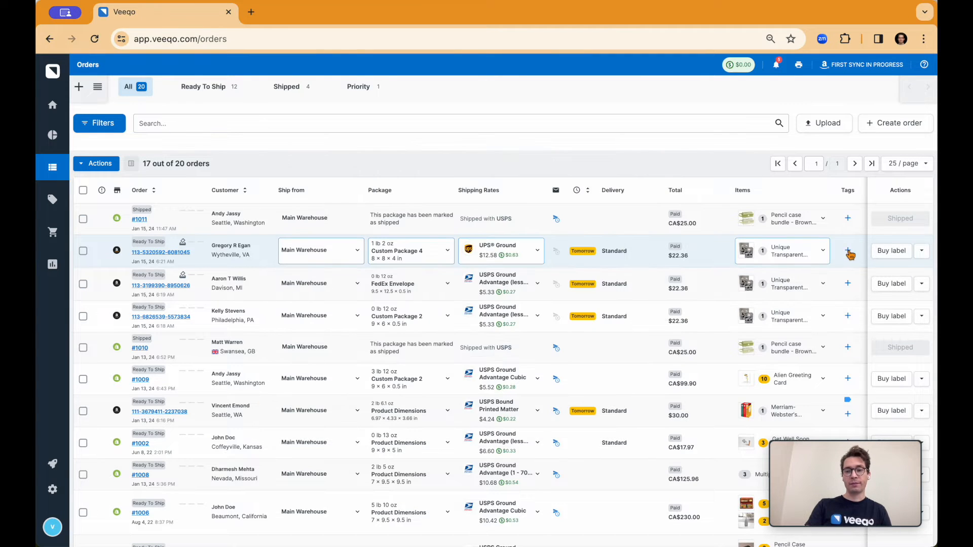
View the tags that can be added to the first Ready to Ship order, and close the list without adding any.
click(848, 250)
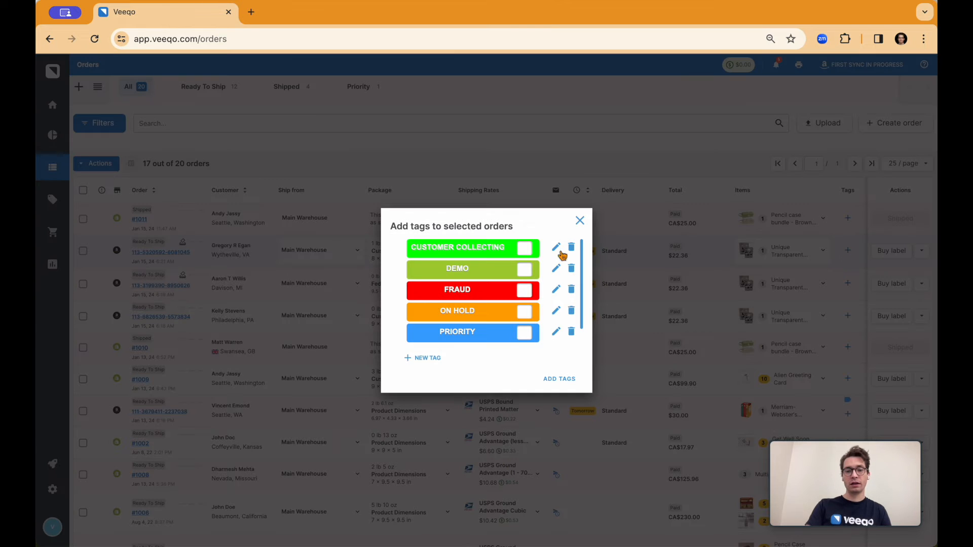
click(580, 222)
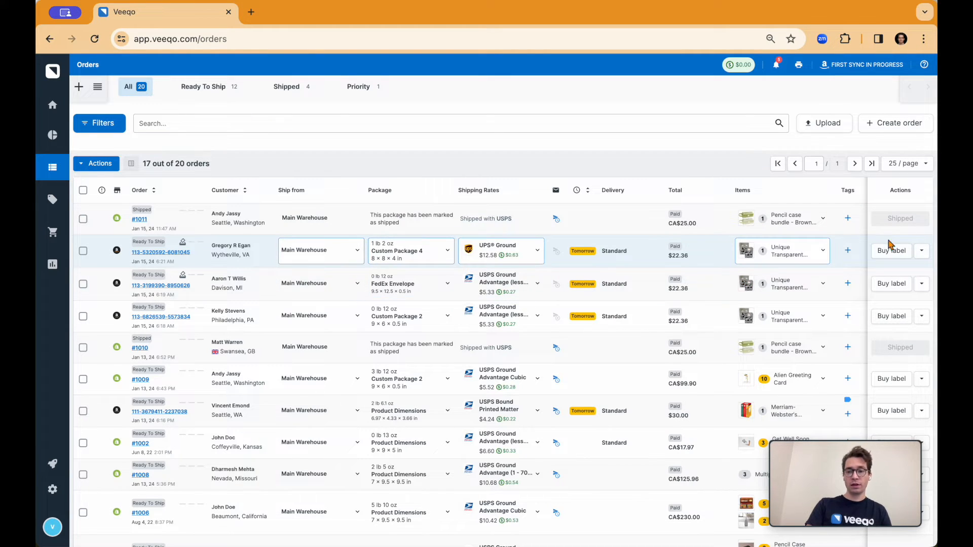
scroll(886, 252, down, 1)
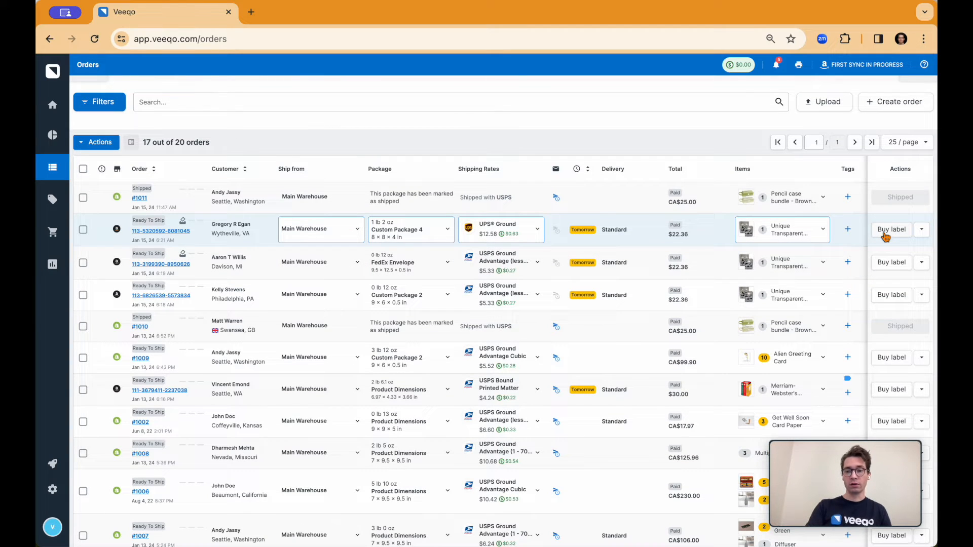
scroll(786, 233, up, 1)
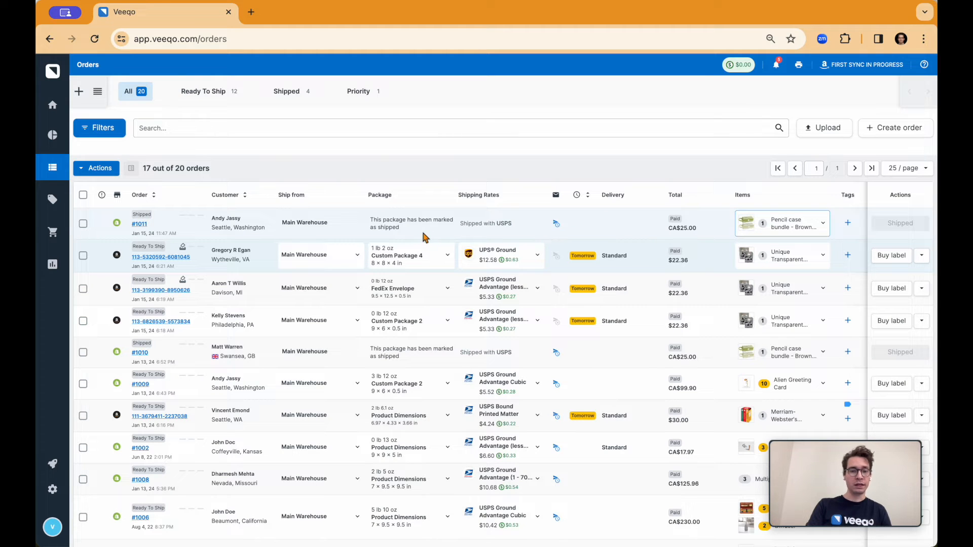
Select all the listed orders and view the bulk package and service editing options.
click(83, 197)
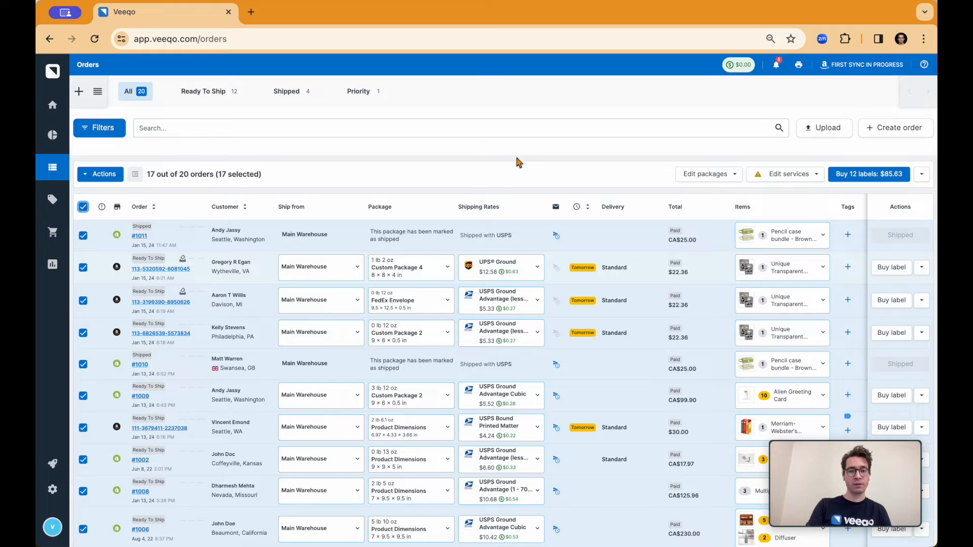
click(730, 176)
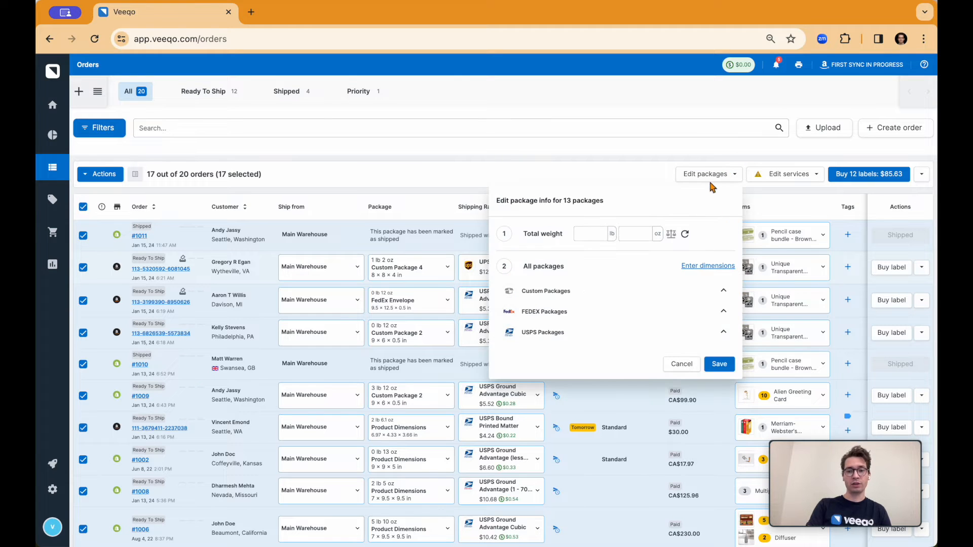
click(710, 174)
click(775, 178)
click(781, 176)
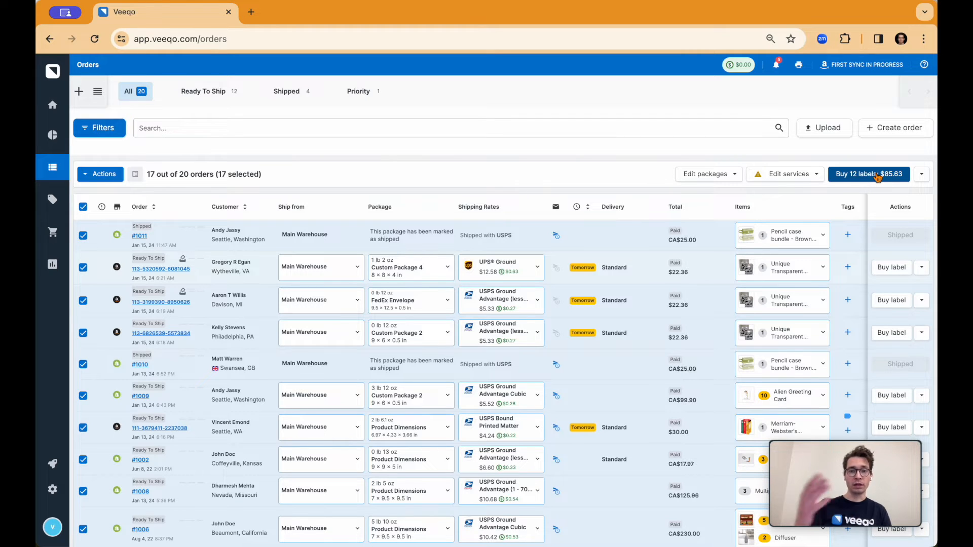
Set the bulk label documents to the 4 × 6 Label option with Shipping Label and Packing Slip.
click(920, 176)
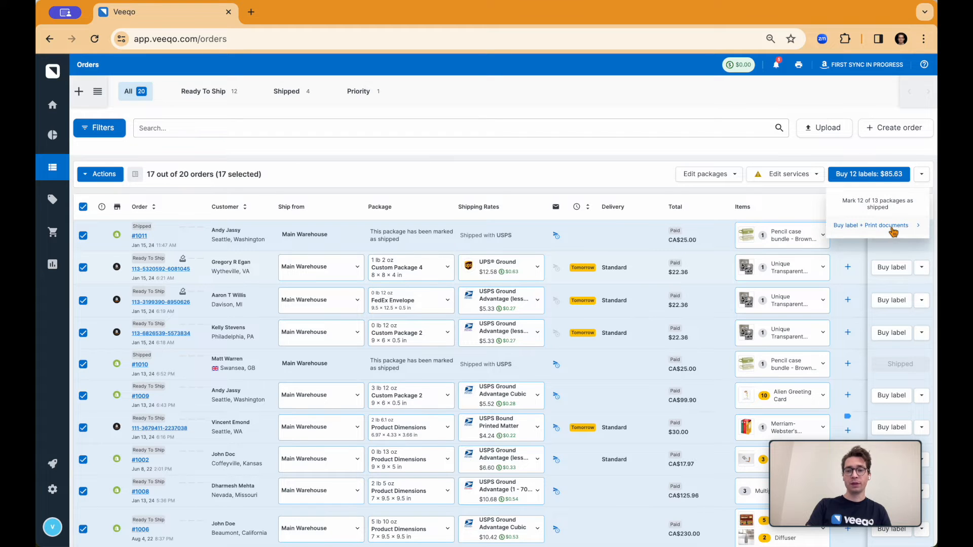
click(871, 232)
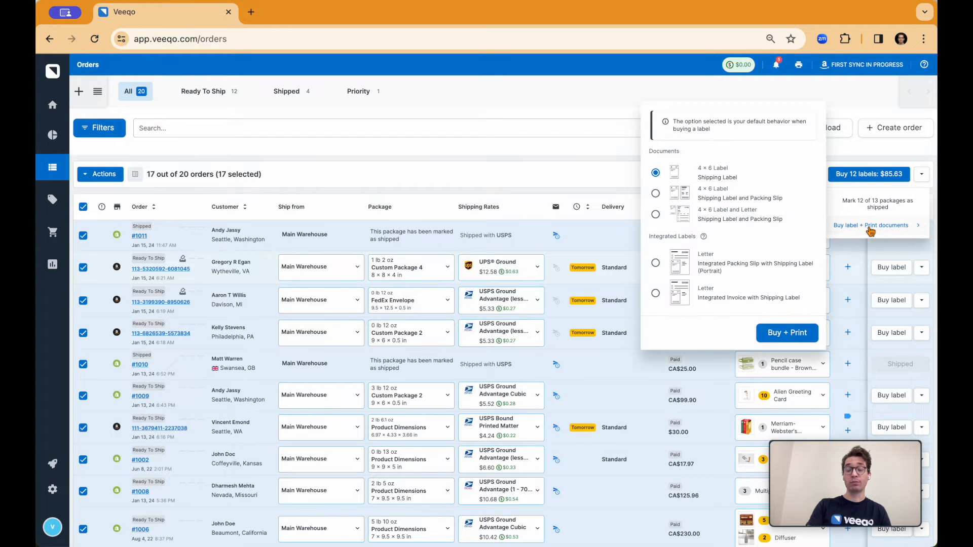
click(655, 193)
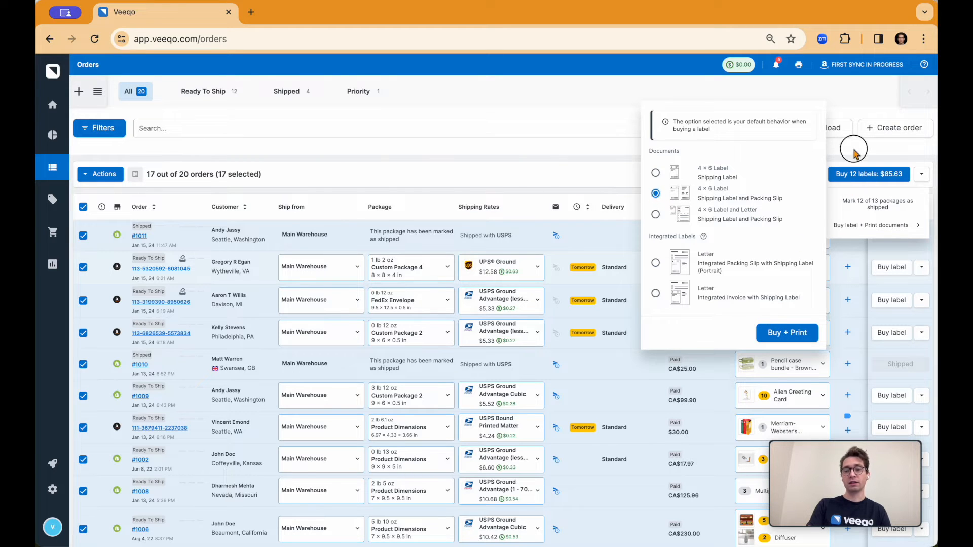
click(856, 175)
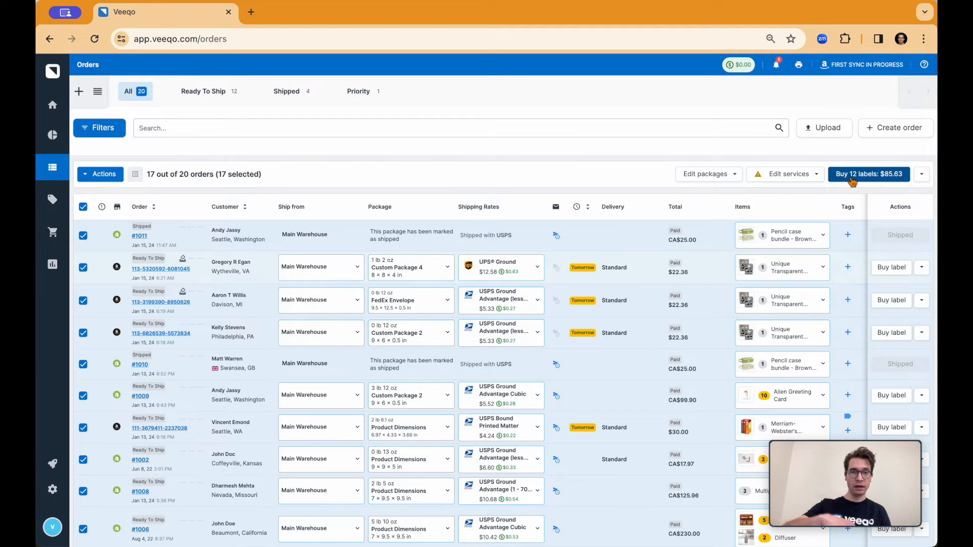
View the printing queue with its DirectPrint option, close it, and deselect all the orders.
click(799, 66)
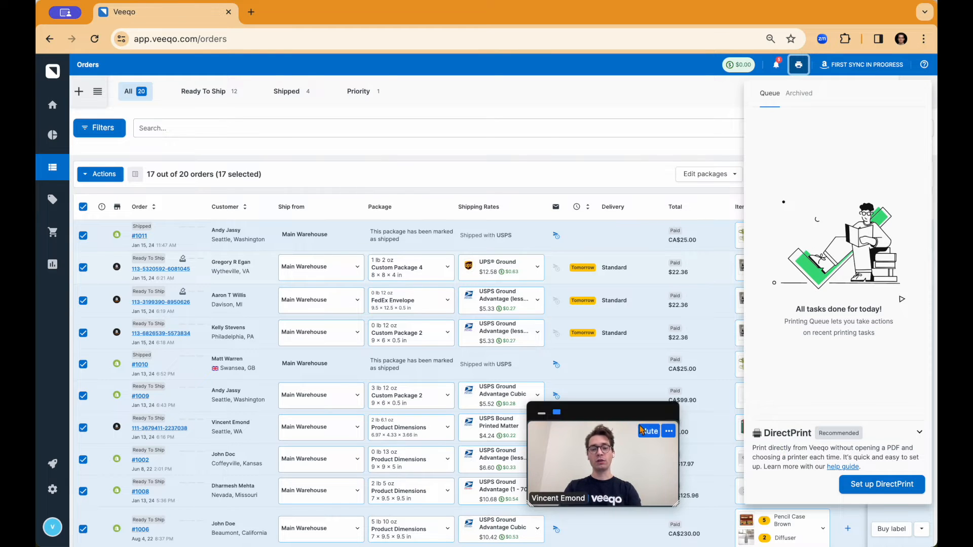
drag(640, 412, 806, 419)
click(692, 165)
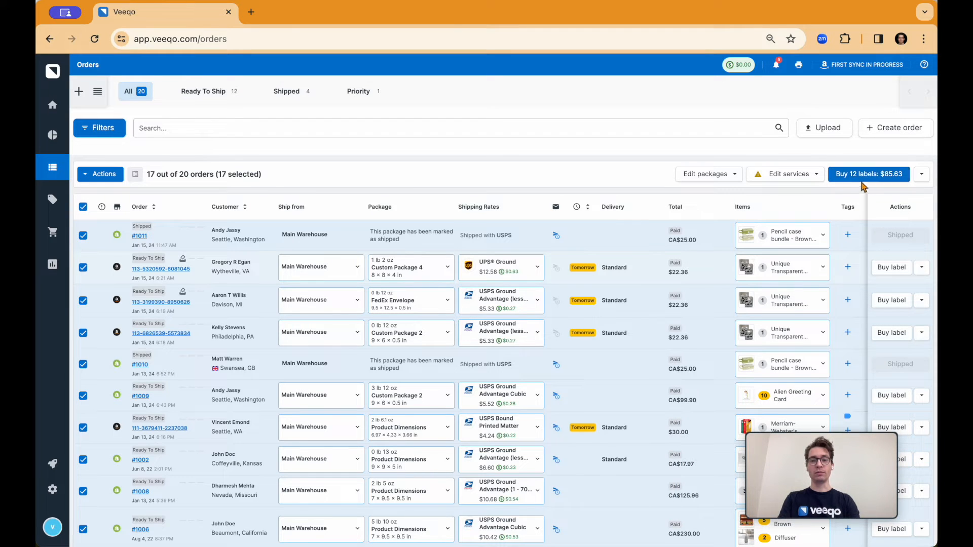
click(83, 207)
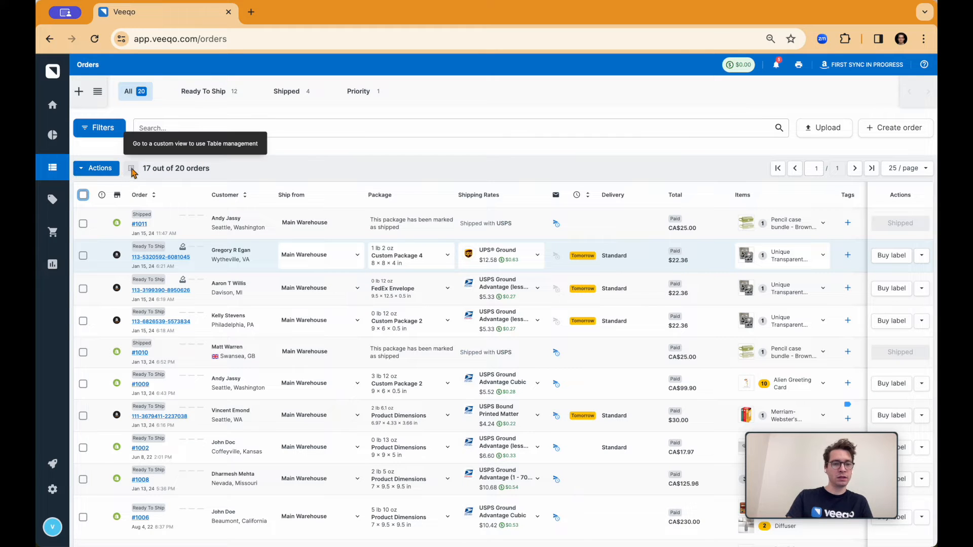
Reorder the Ready To Ship view's columns so SKU comes first and Tags second, and save the table layout.
click(200, 90)
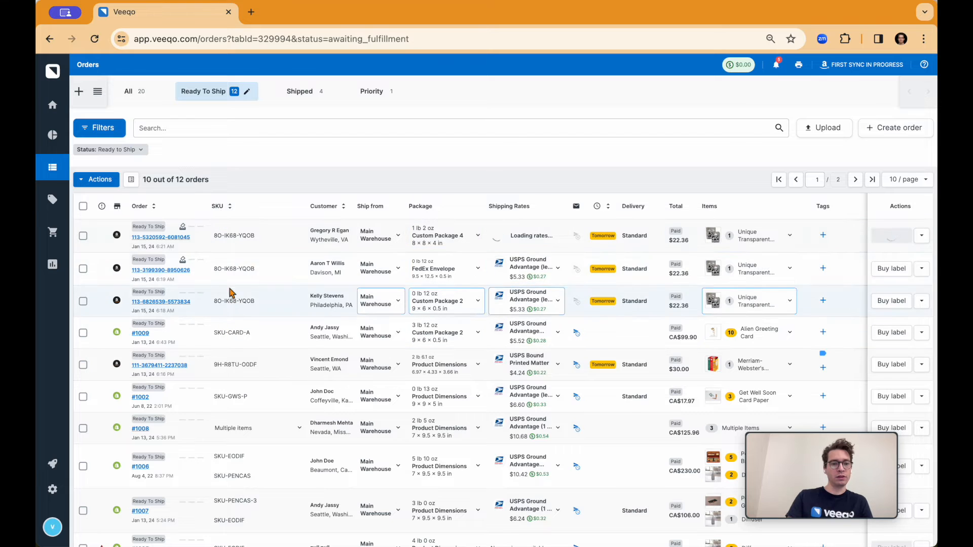
click(131, 180)
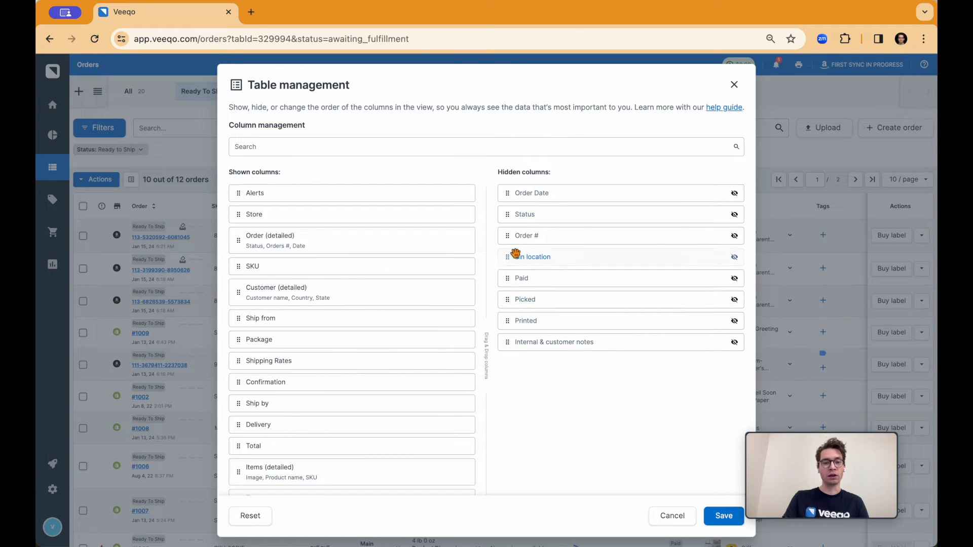
drag(385, 271, 364, 192)
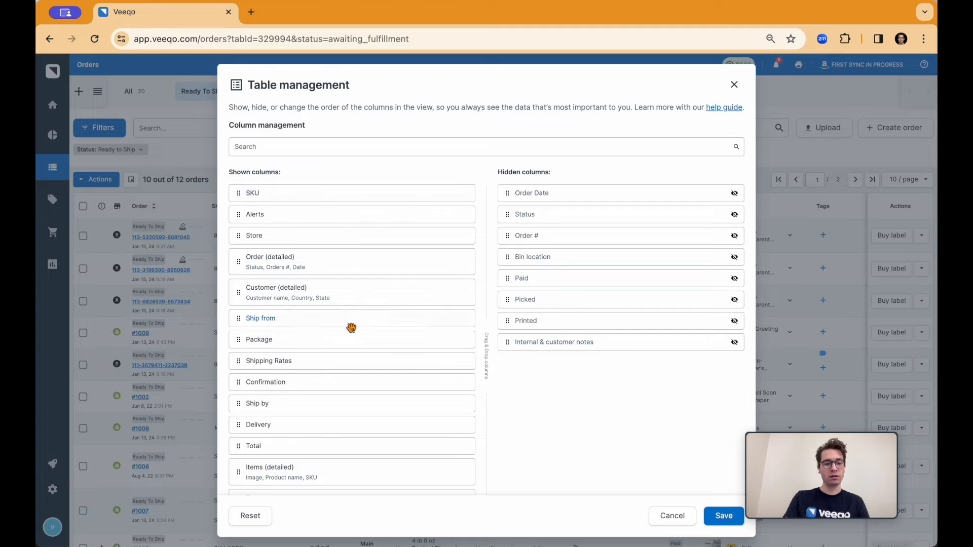
scroll(320, 458, down, 1)
click(308, 476)
drag(309, 476, 350, 214)
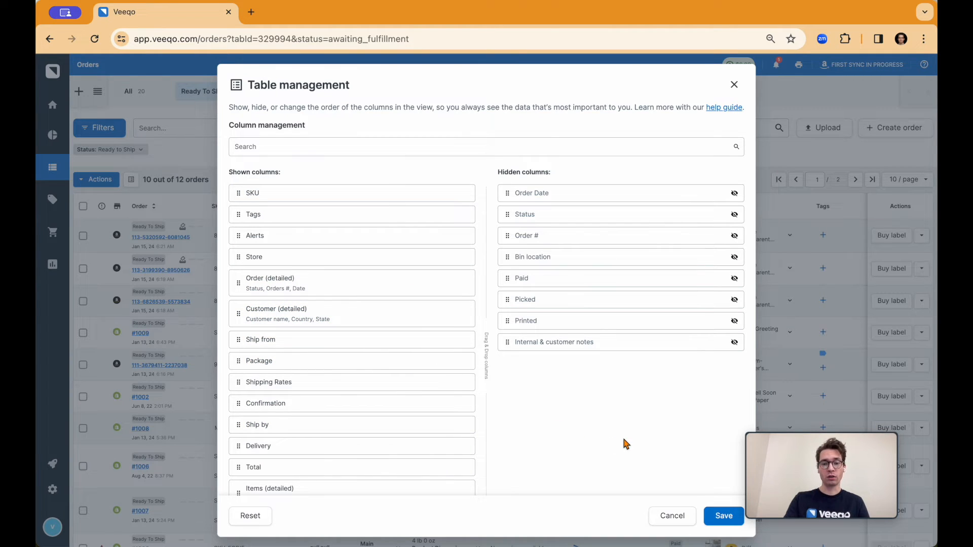
click(724, 516)
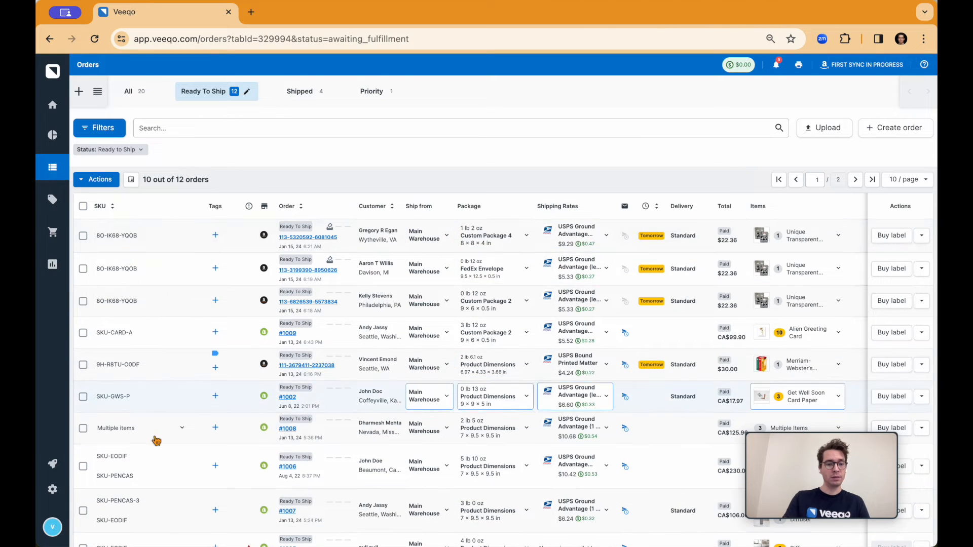
Sort the Ready To Ship orders by SKU in ascending order and save the change to the view.
click(110, 207)
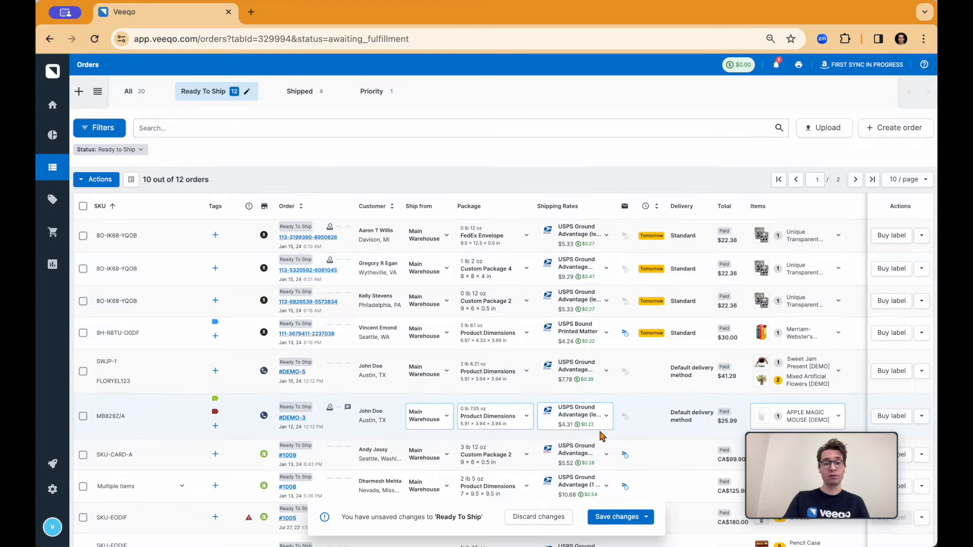
click(621, 517)
click(617, 497)
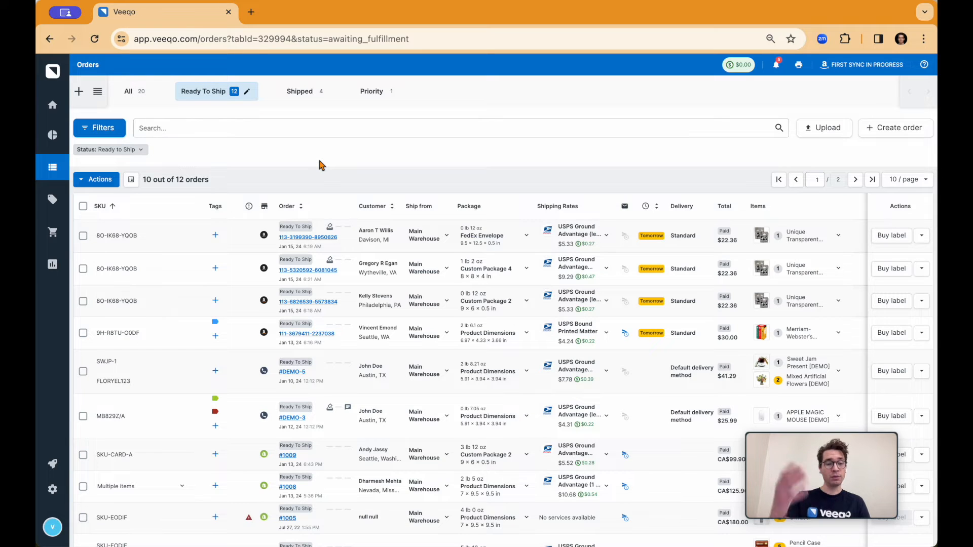
Show 25 orders per page in the Ready To Ship view and save the change to the view.
click(83, 207)
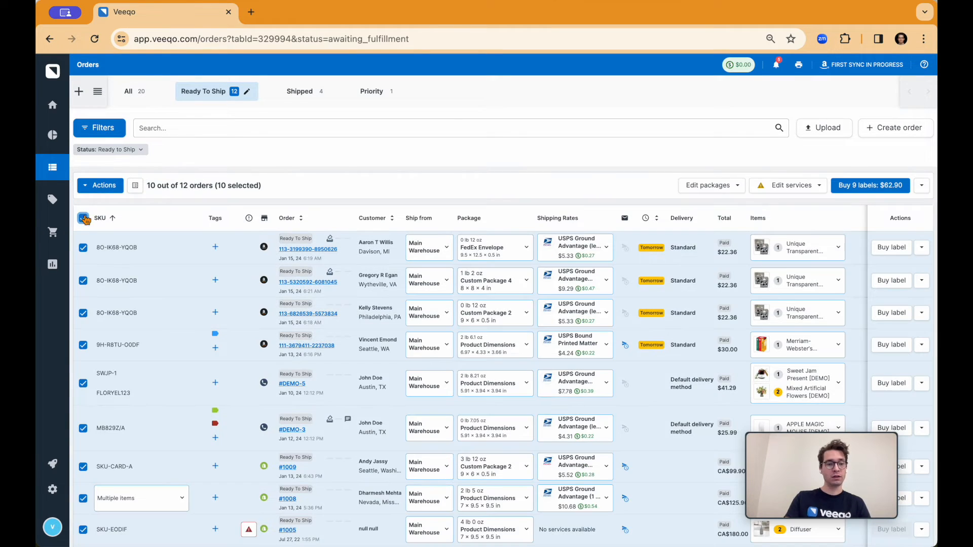
click(83, 218)
click(924, 181)
click(910, 221)
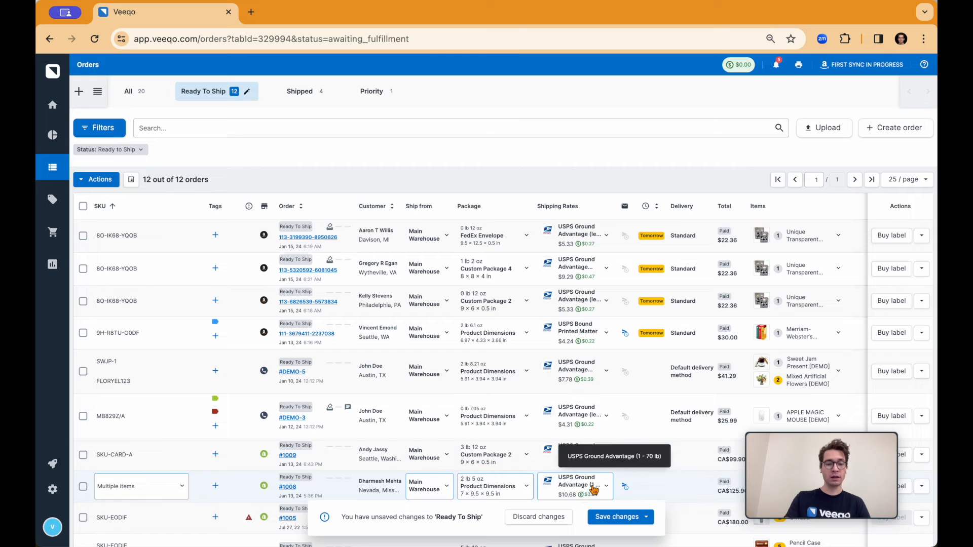
click(615, 517)
click(608, 496)
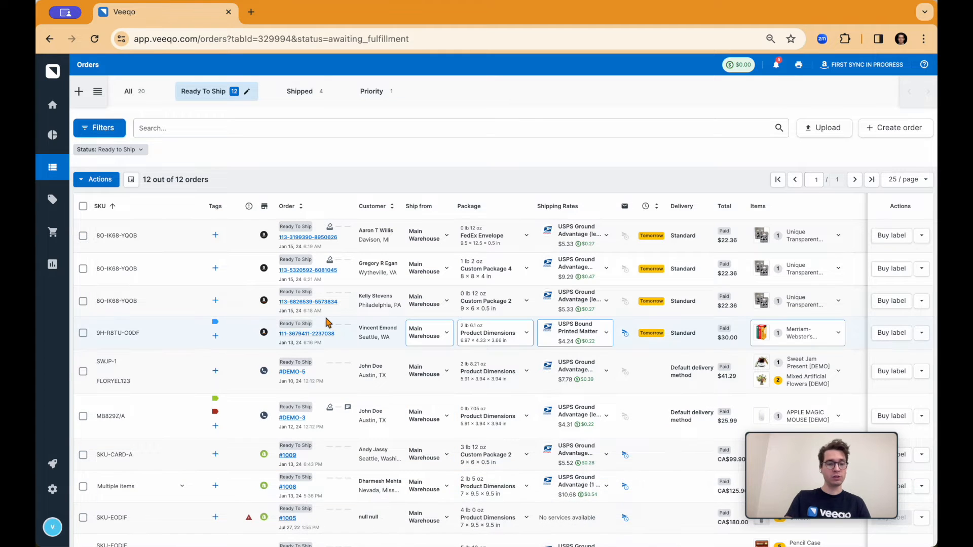
Start picking all the Ready To Ship orders, excluding those already picked, and choose Printed paper as the picking method.
click(83, 206)
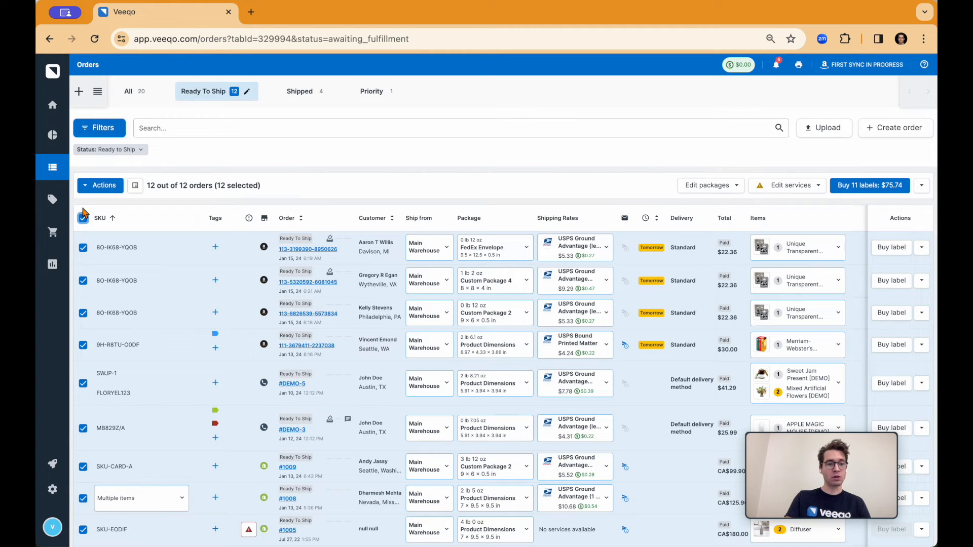
click(98, 186)
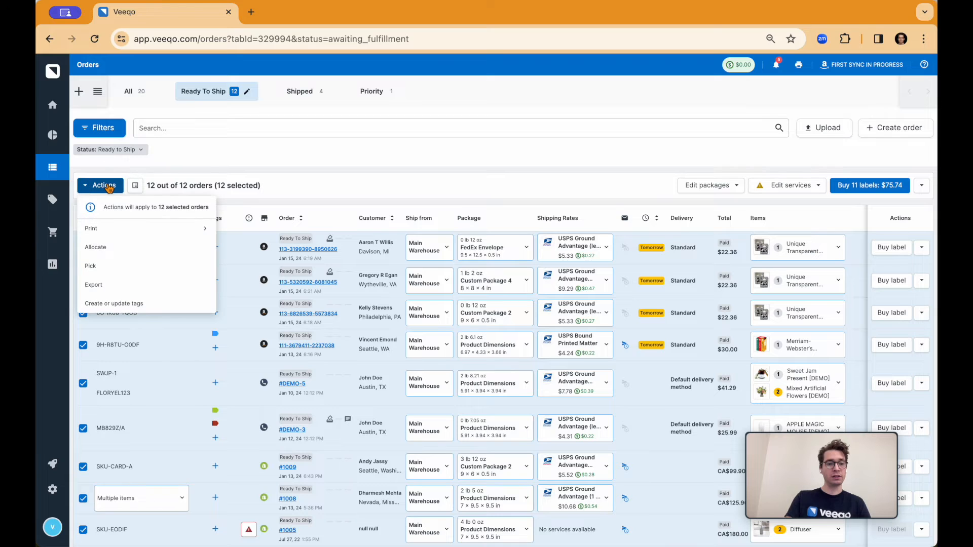
click(101, 268)
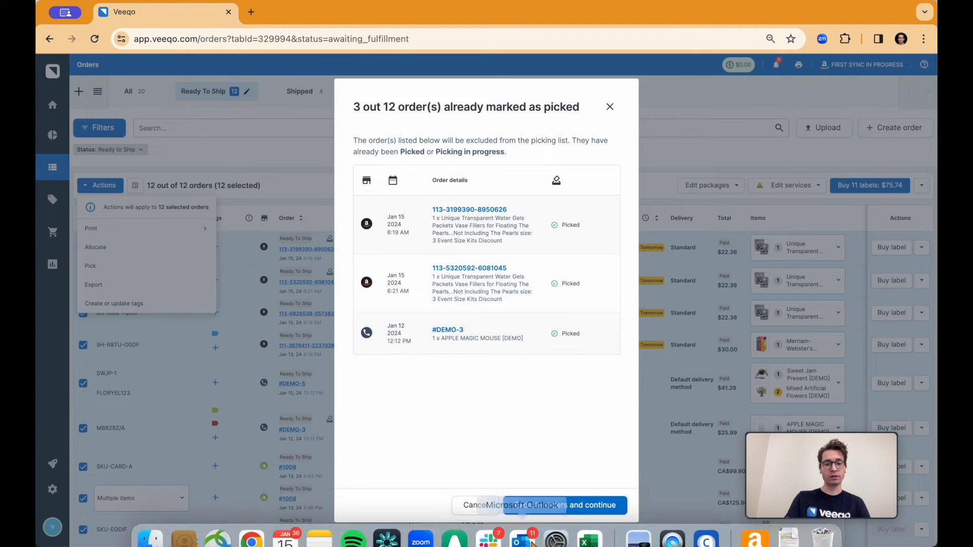
click(551, 501)
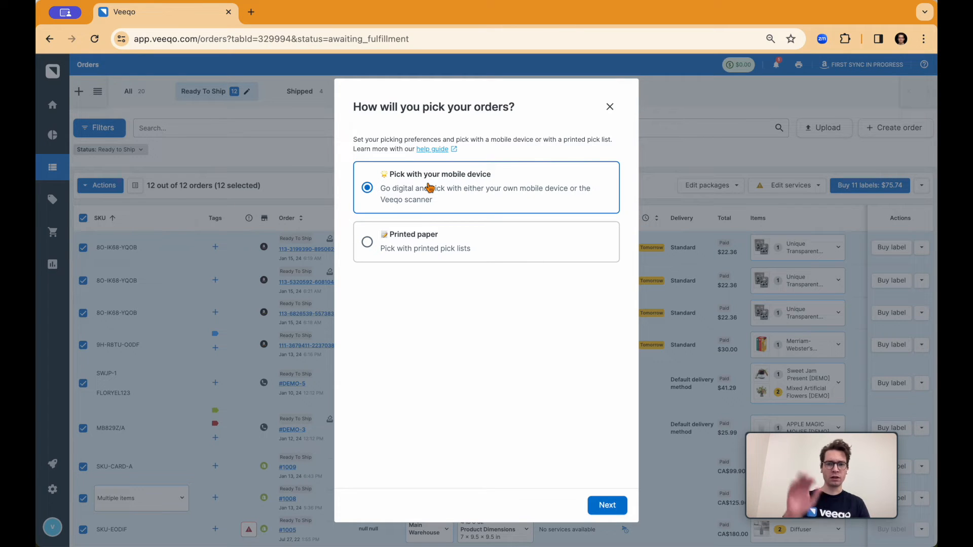
click(403, 249)
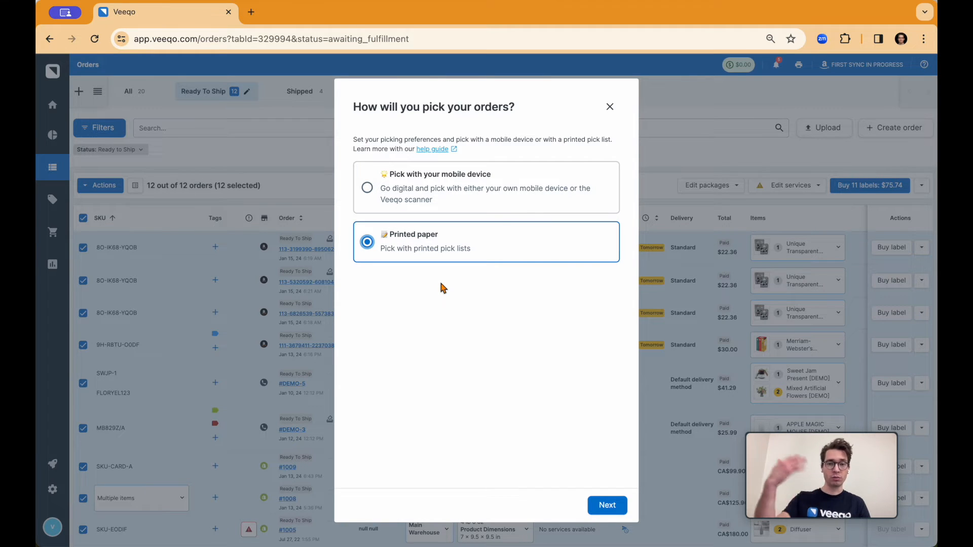
click(607, 507)
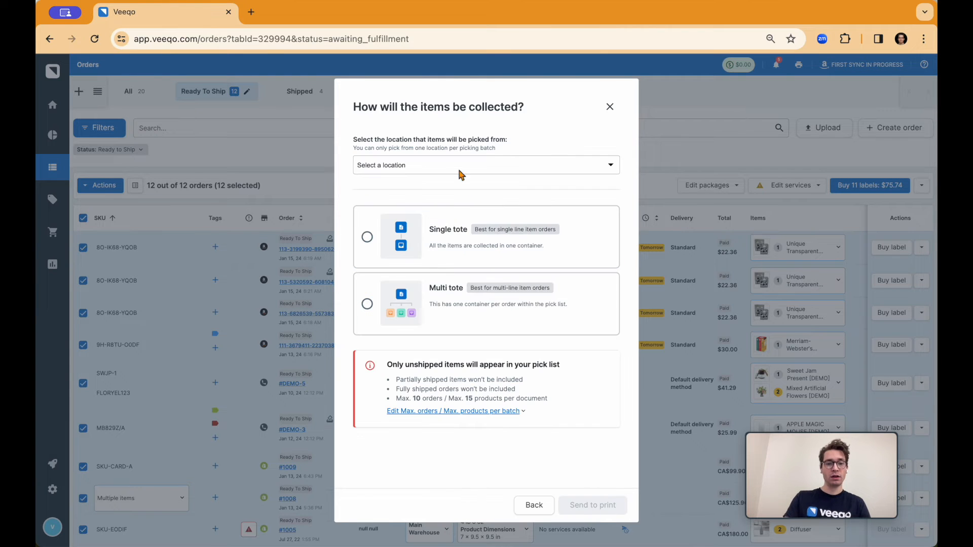
Set the pick location to Main Warehouse, choose Multi tote collection, and send the pick list to print.
click(461, 169)
click(447, 207)
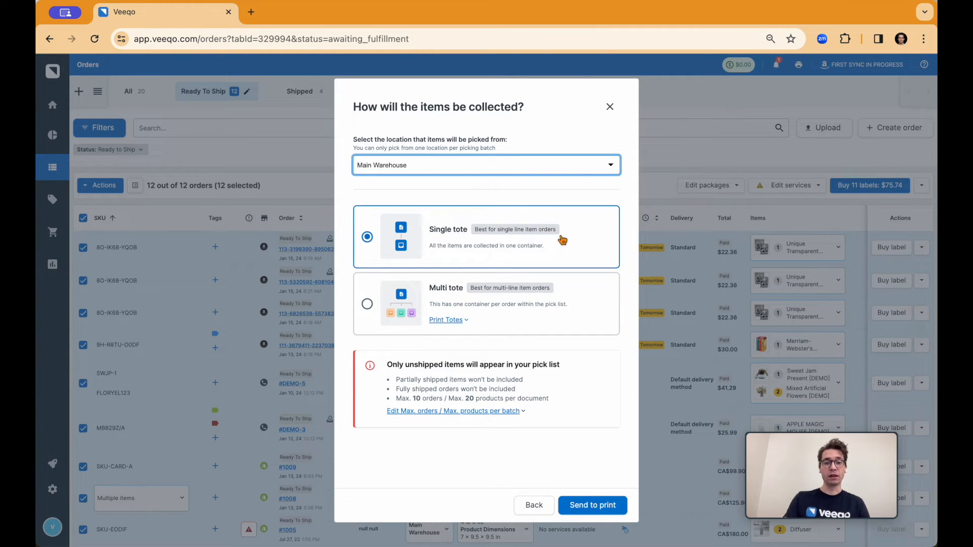
click(444, 301)
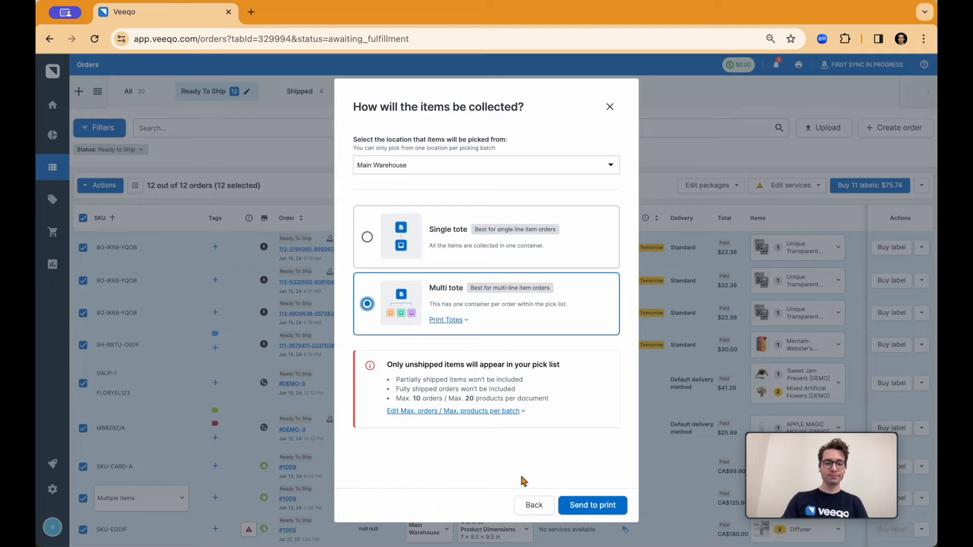
click(589, 505)
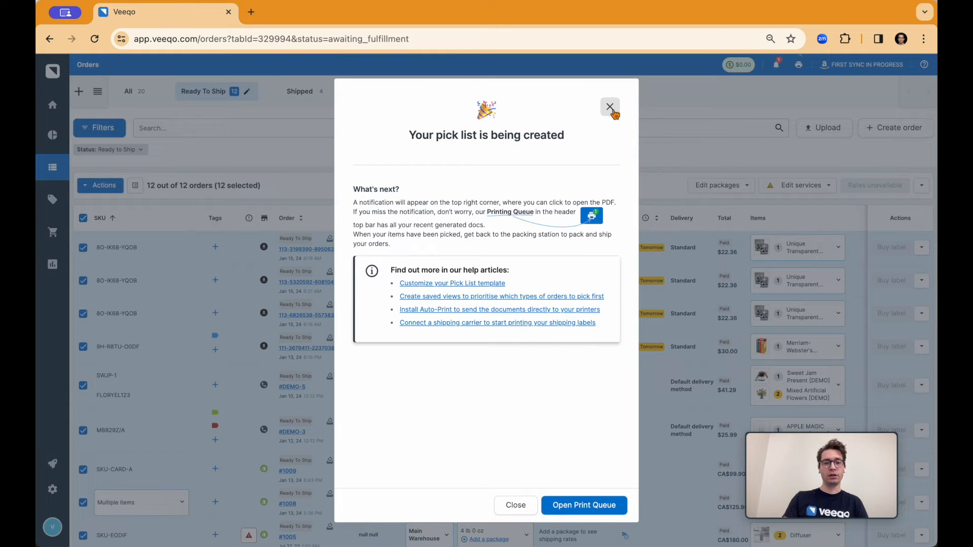
Open the generated pick list PDF and examine its product lines, tote assignments and order barcodes across both pages.
click(802, 76)
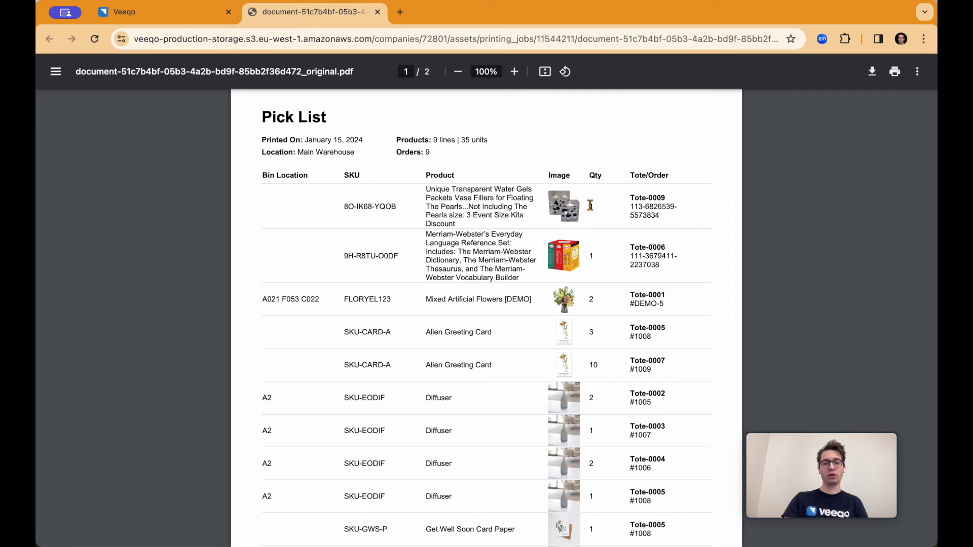
scroll(600, 335, down, 1)
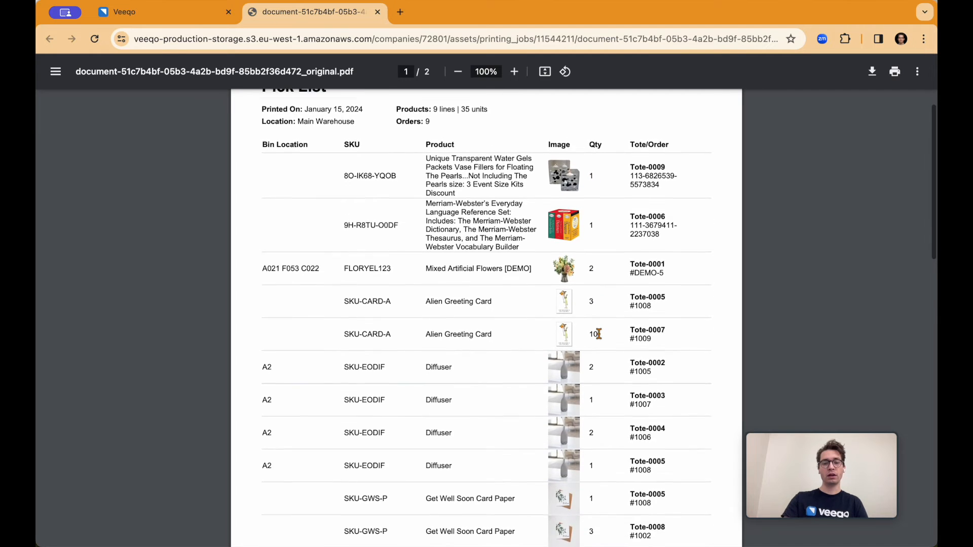
scroll(588, 324, up, 1)
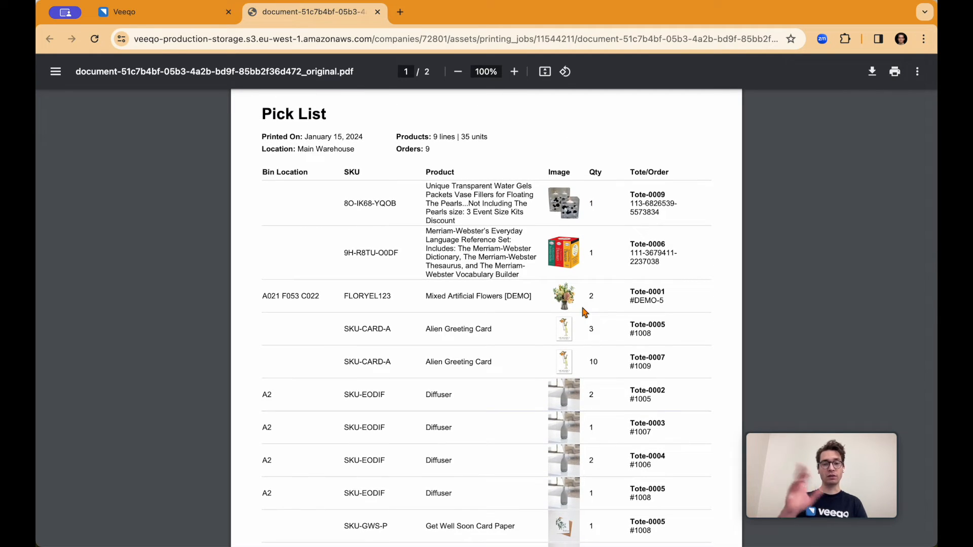
scroll(652, 357, down, 3)
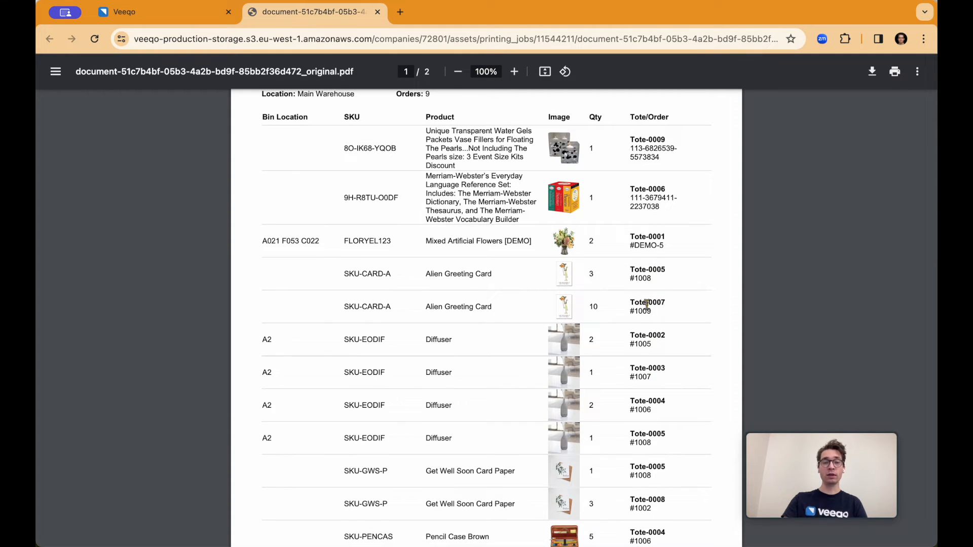
scroll(643, 303, down, 1)
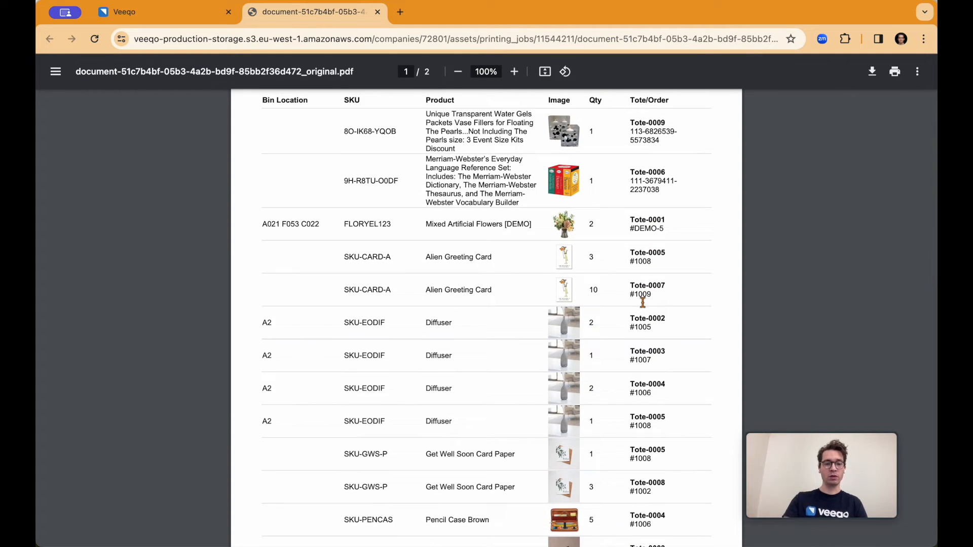
scroll(643, 303, down, 15)
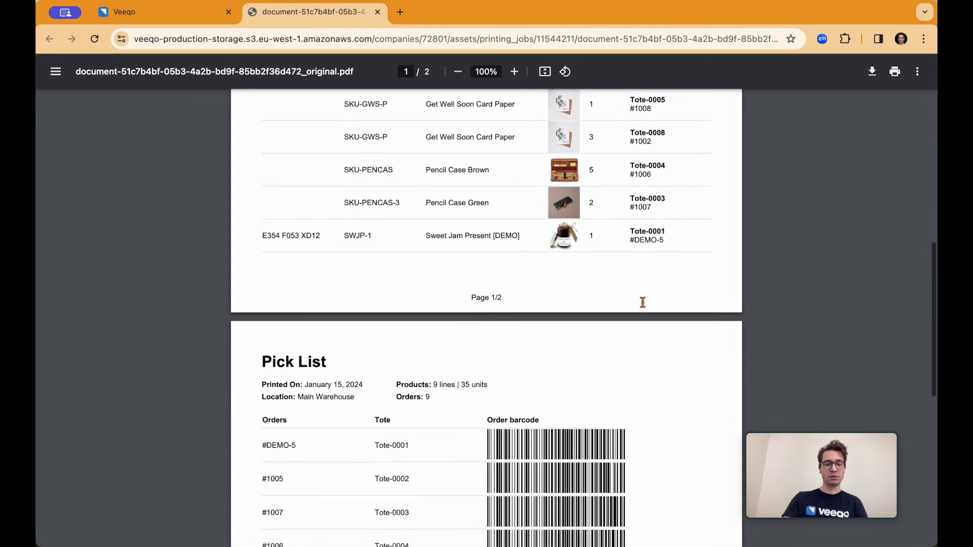
scroll(642, 303, down, 11)
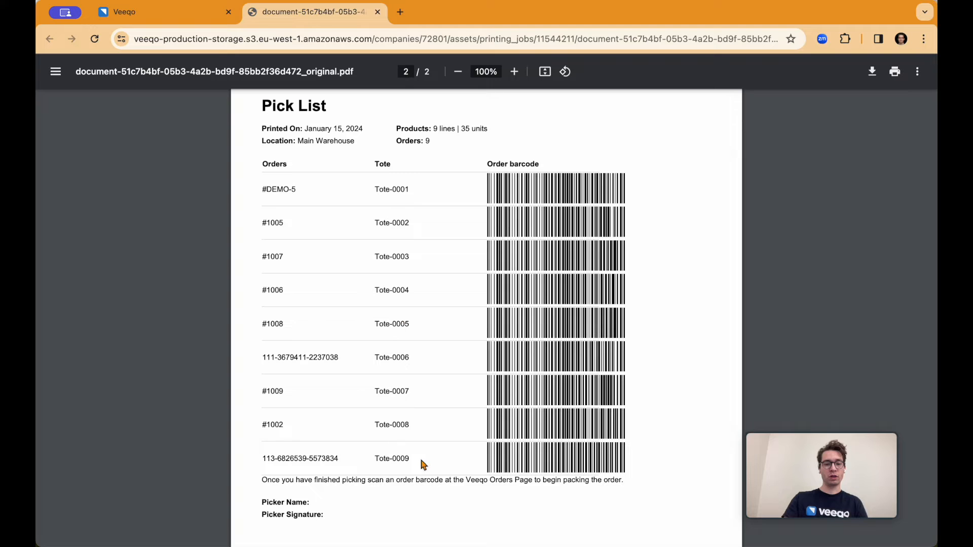
scroll(425, 322, up, 1)
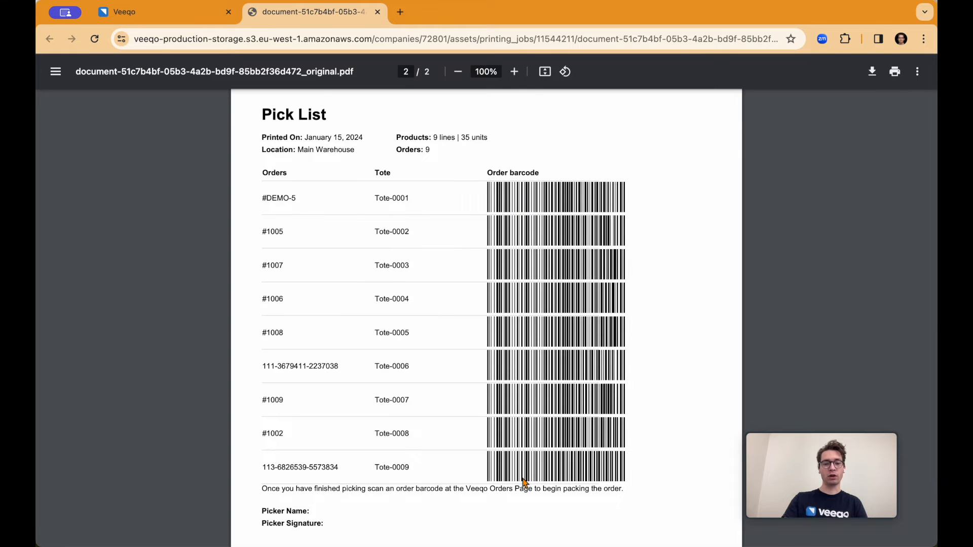
scroll(522, 482, down, 3)
scroll(522, 482, up, 20)
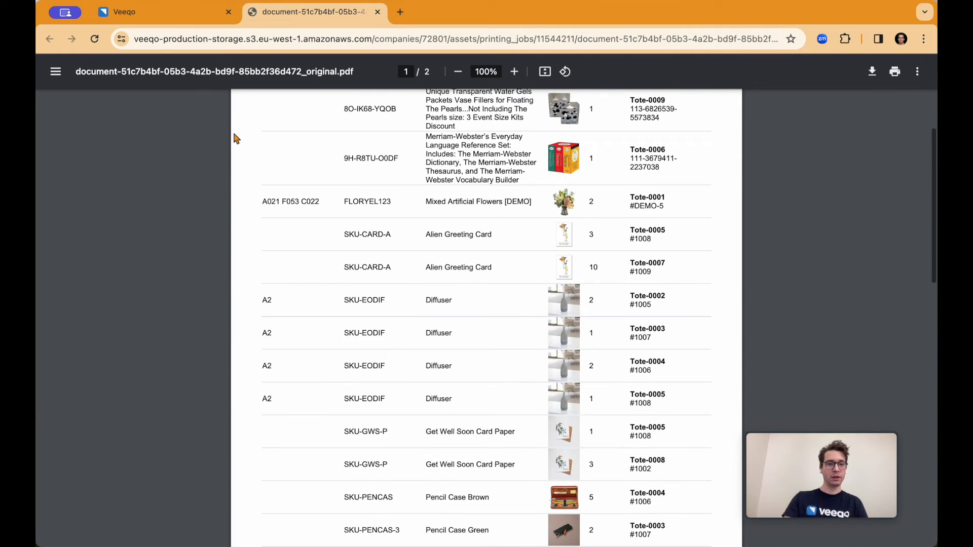
Return to the Veeqo orders page, dismiss the pick list confirmation, and open the Inventory page.
click(177, 26)
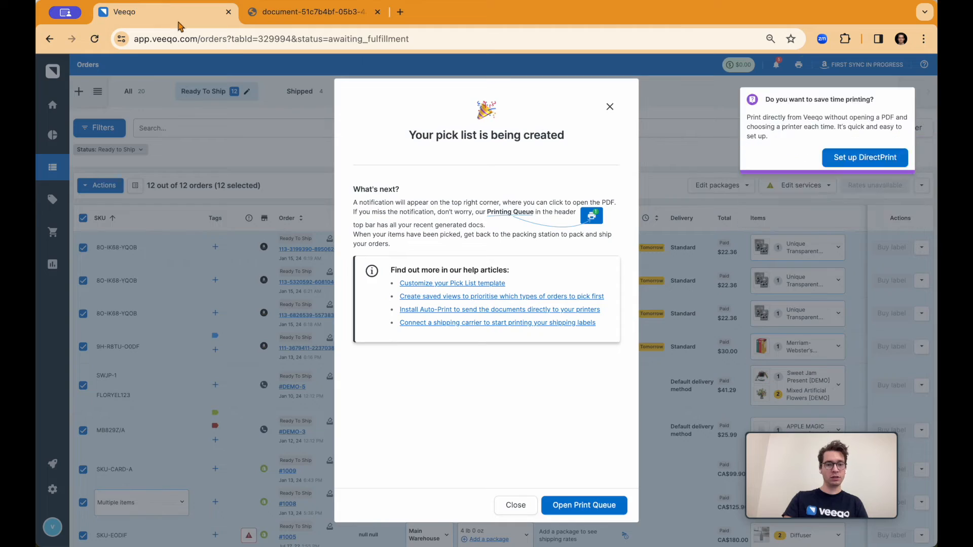
click(610, 106)
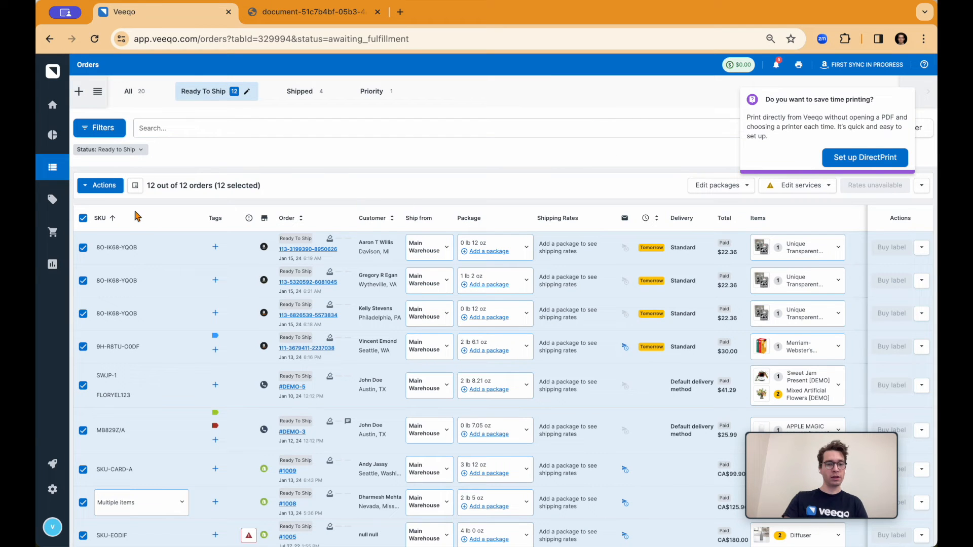
mouse_move(53, 203)
click(86, 199)
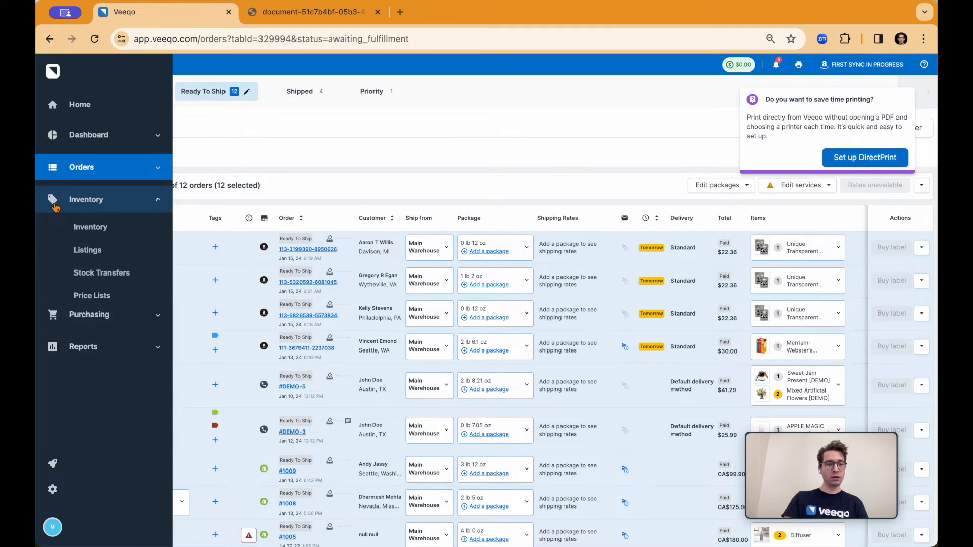
click(104, 229)
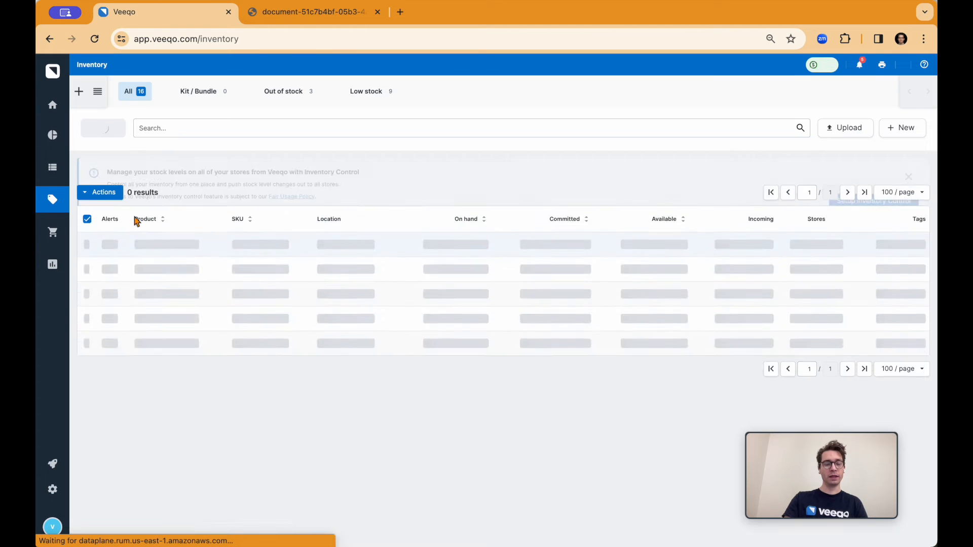
Look over the inventory list, its filter options, and the enlarged product image previews.
scroll(290, 252, down, 5)
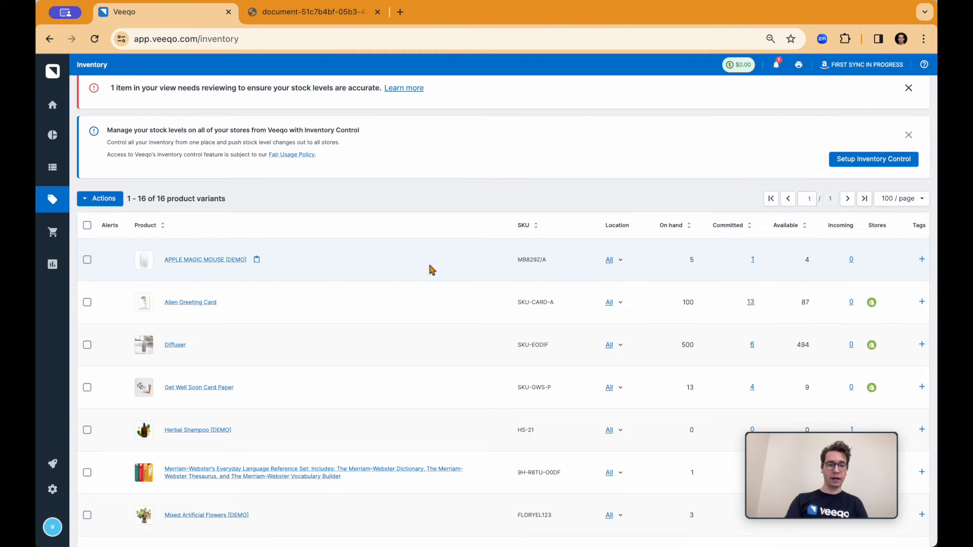
scroll(412, 271, up, 3)
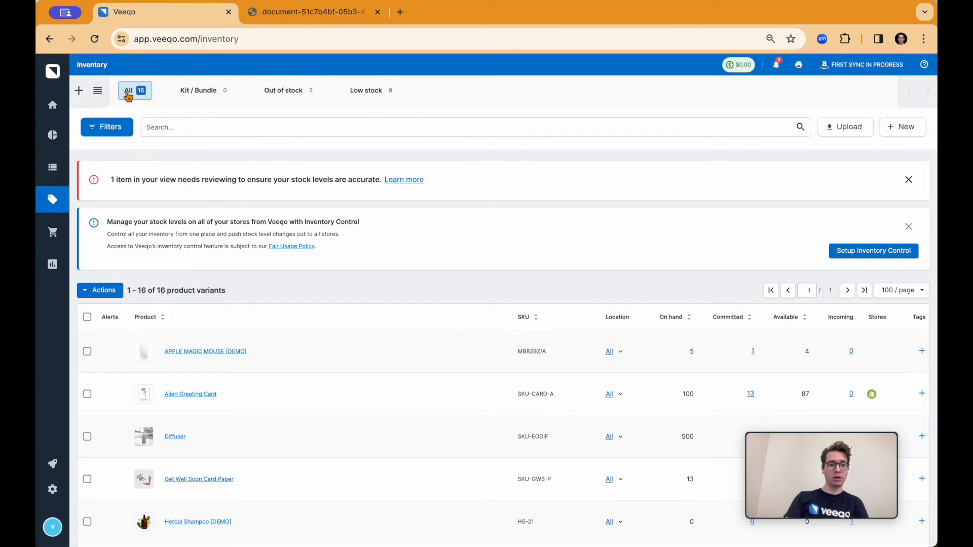
click(108, 132)
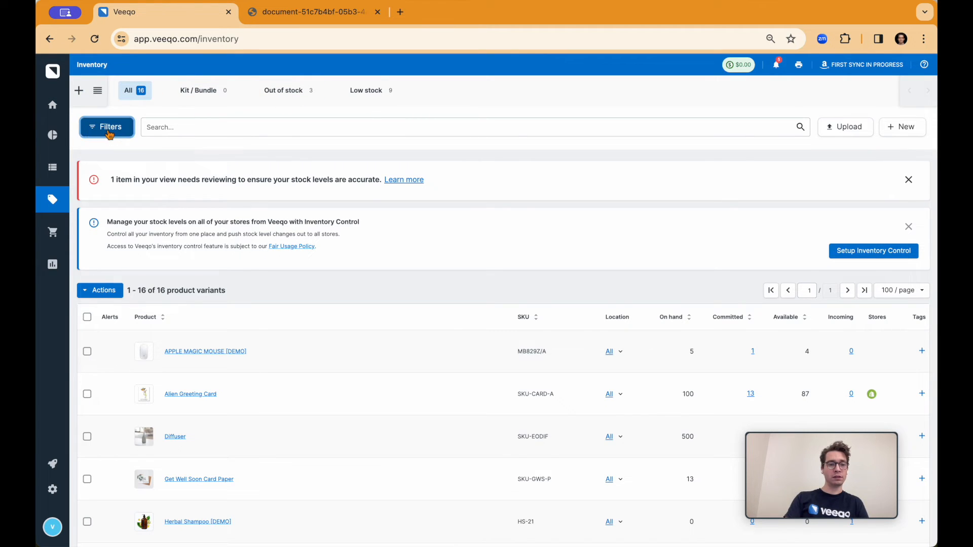
click(110, 123)
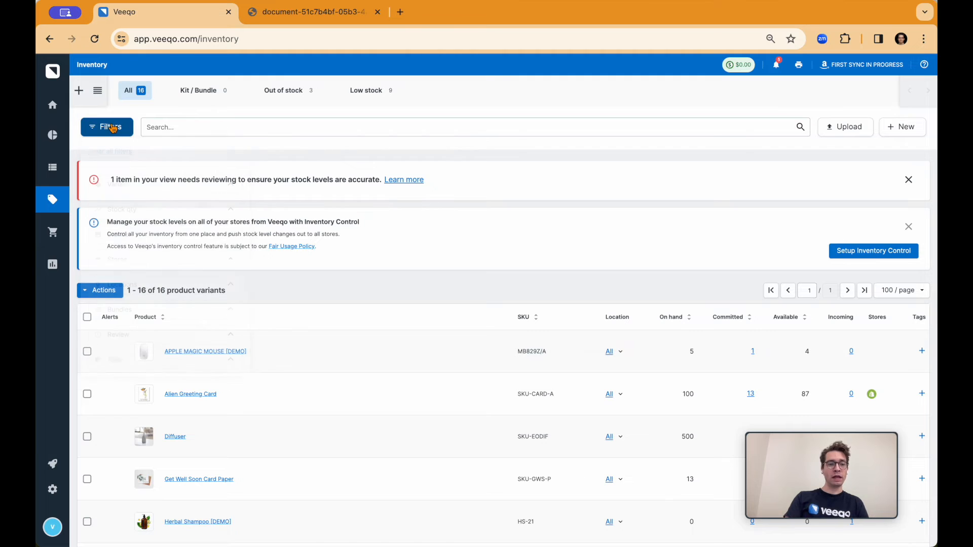
scroll(195, 273, down, 1)
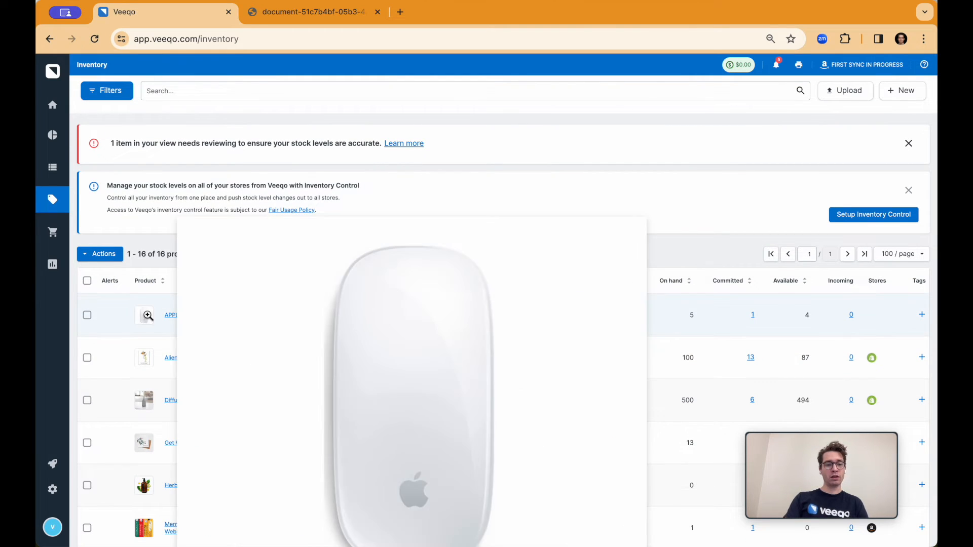
mouse_move(151, 358)
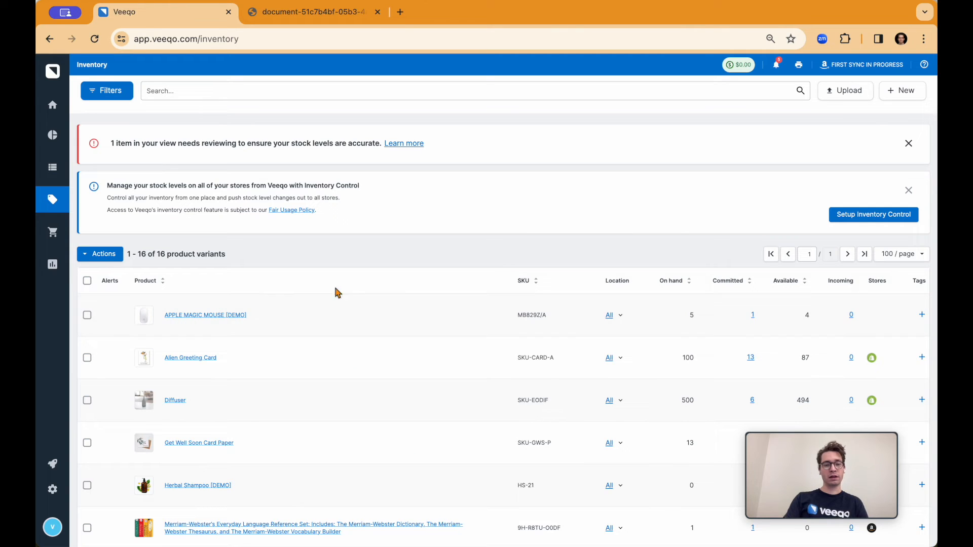
Expand the APPLE MAGIC MOUSE [DEMO] stock by location and examine the committed, incoming and store details in the inventory list.
click(615, 315)
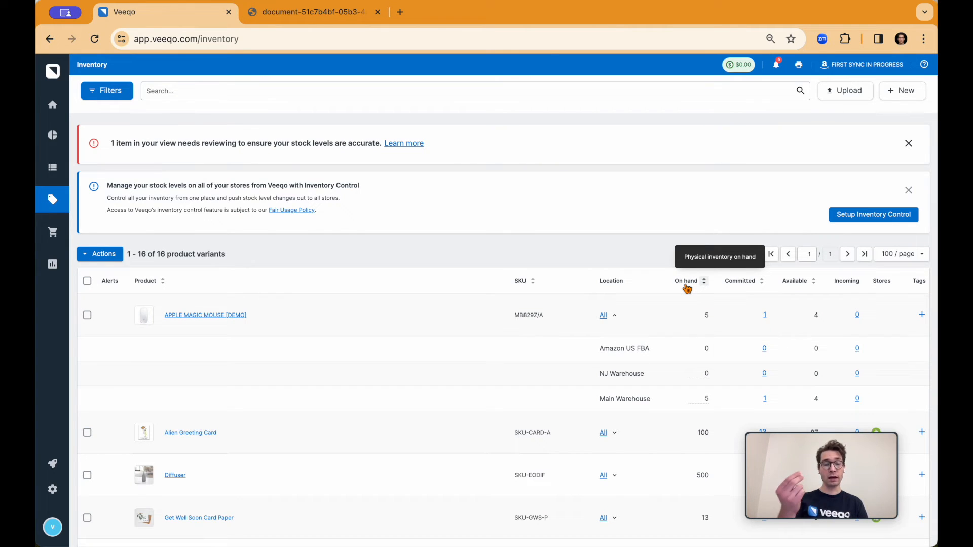
click(766, 316)
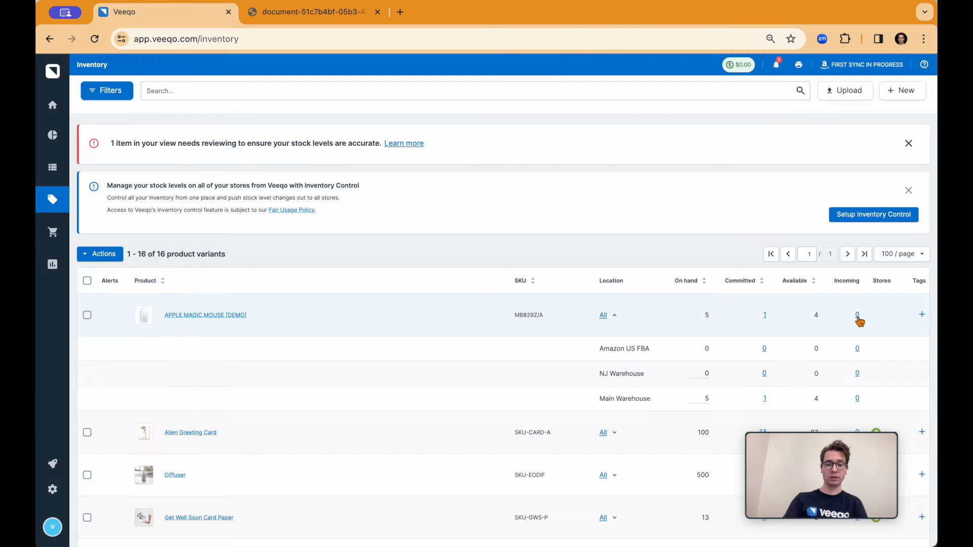
scroll(860, 321, down, 3)
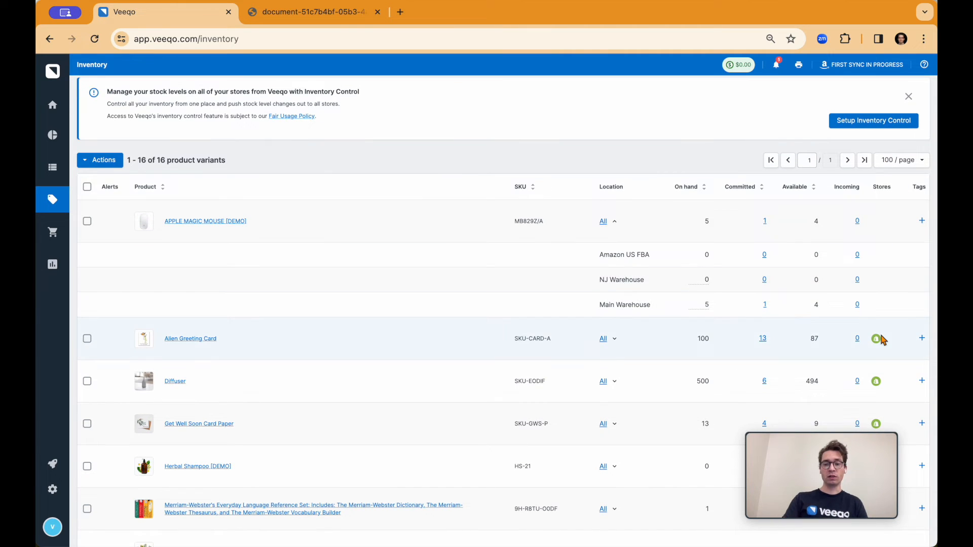
scroll(882, 339, down, 1)
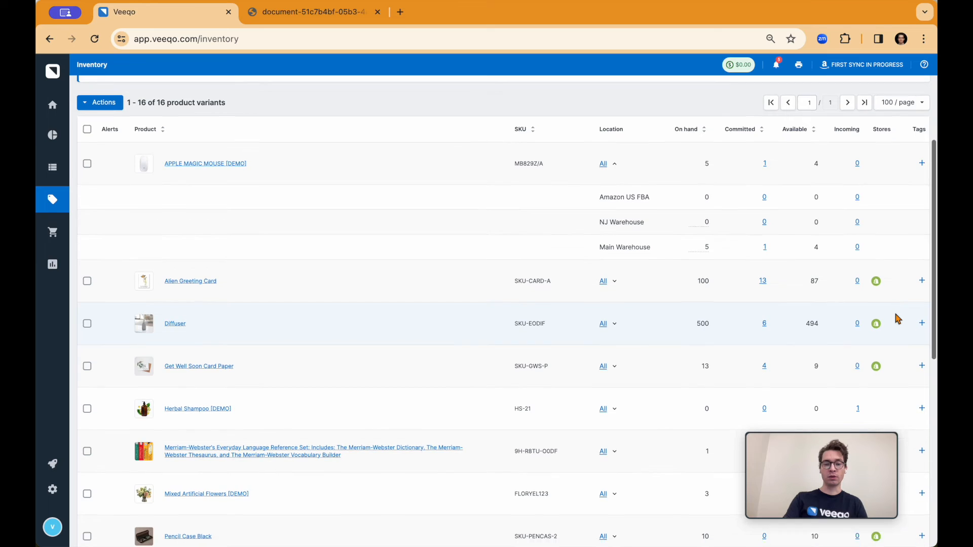
Look through the rest of the inventory list and open the product "Pencil case bundle - Brown and Green".
scroll(897, 320, down, 2)
scroll(896, 318, down, 3)
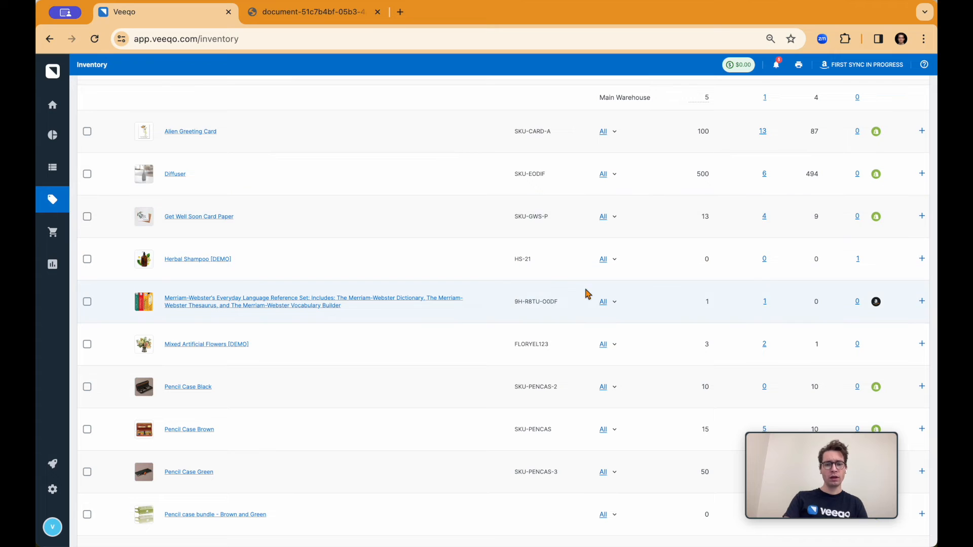
scroll(877, 304, down, 5)
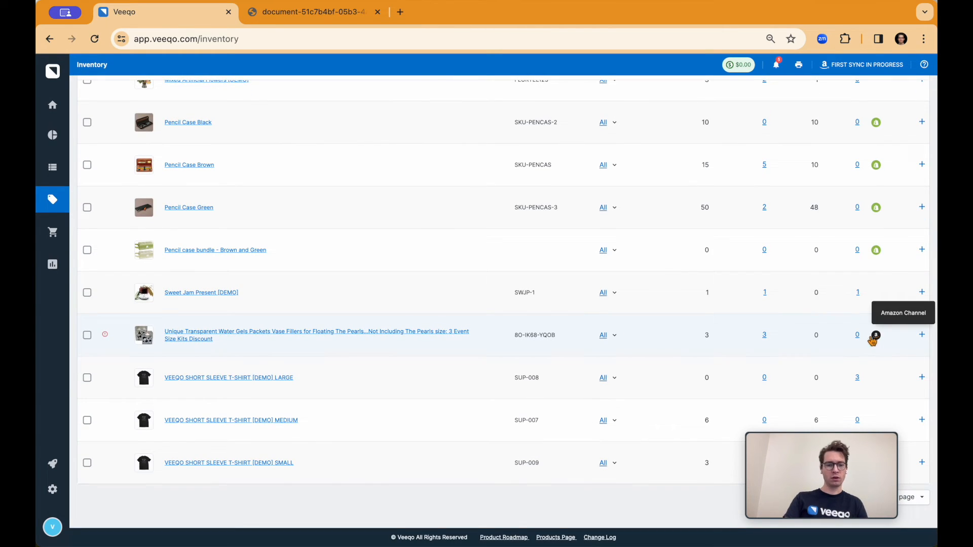
click(219, 254)
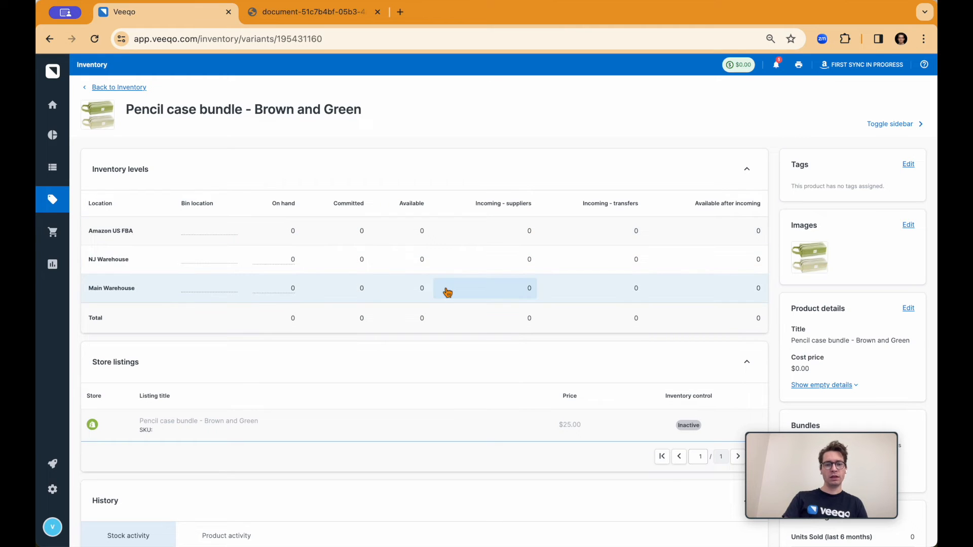
Examine the product's inventory levels, store listings, history, bundles, sales insights, prices, shipping, suppliers and replenishment details.
scroll(507, 273, down, 1)
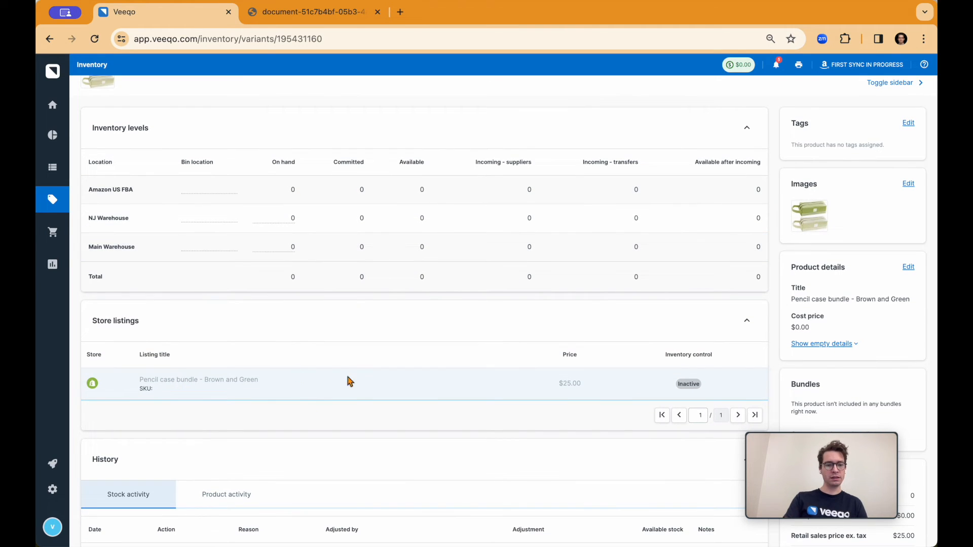
scroll(293, 352, down, 1)
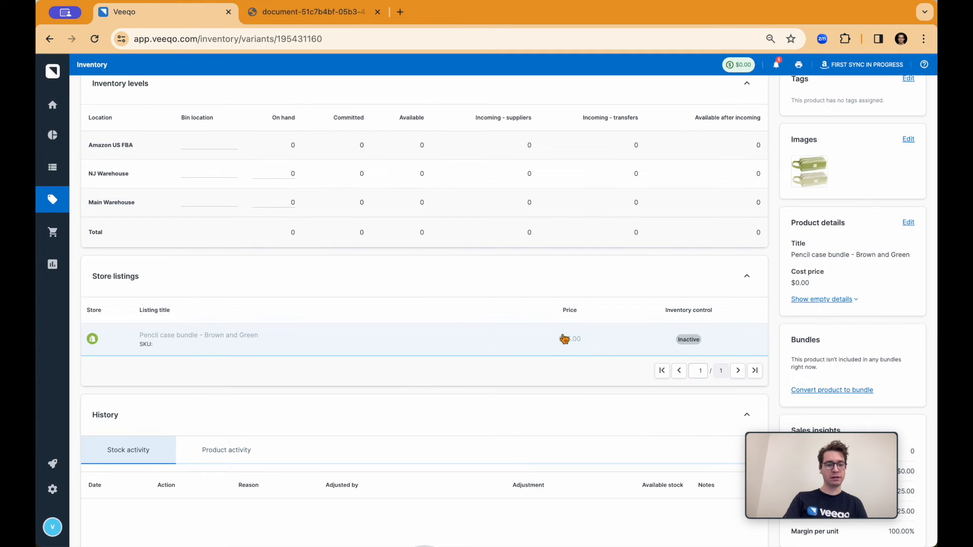
scroll(561, 337, down, 2)
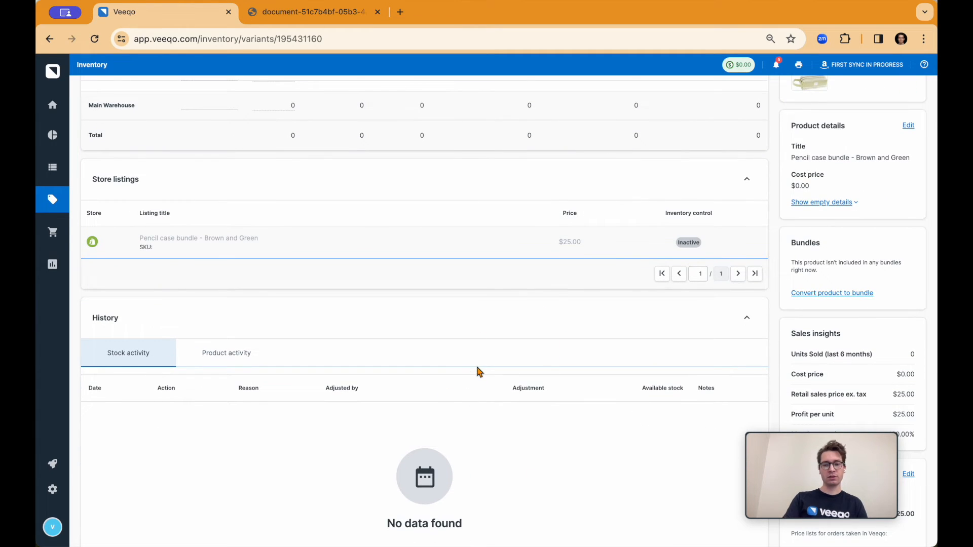
scroll(477, 372, up, 1)
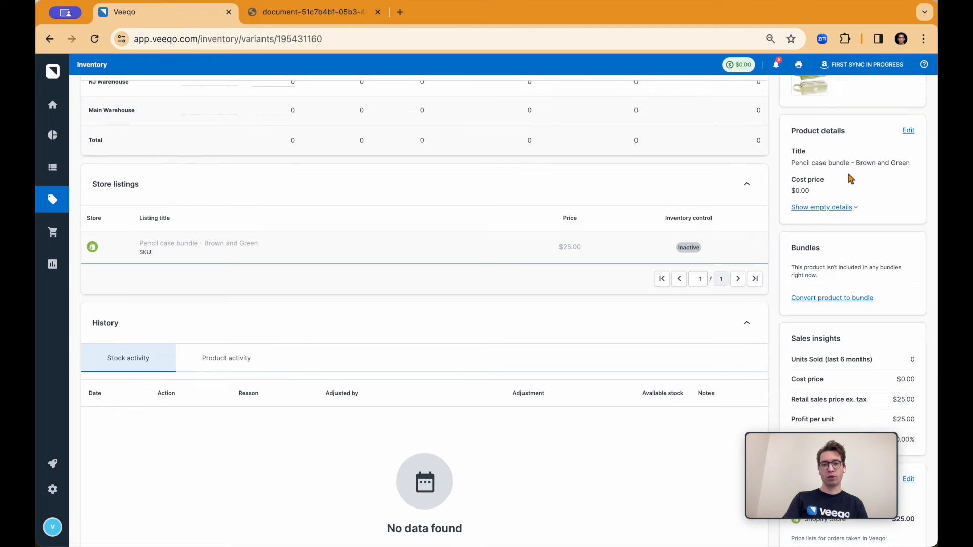
scroll(847, 265, down, 1)
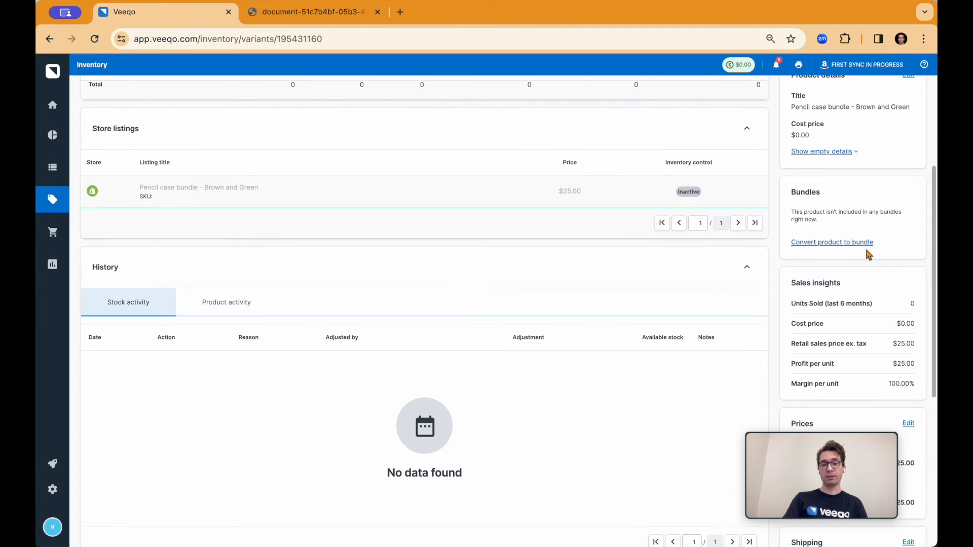
scroll(845, 235, down, 2)
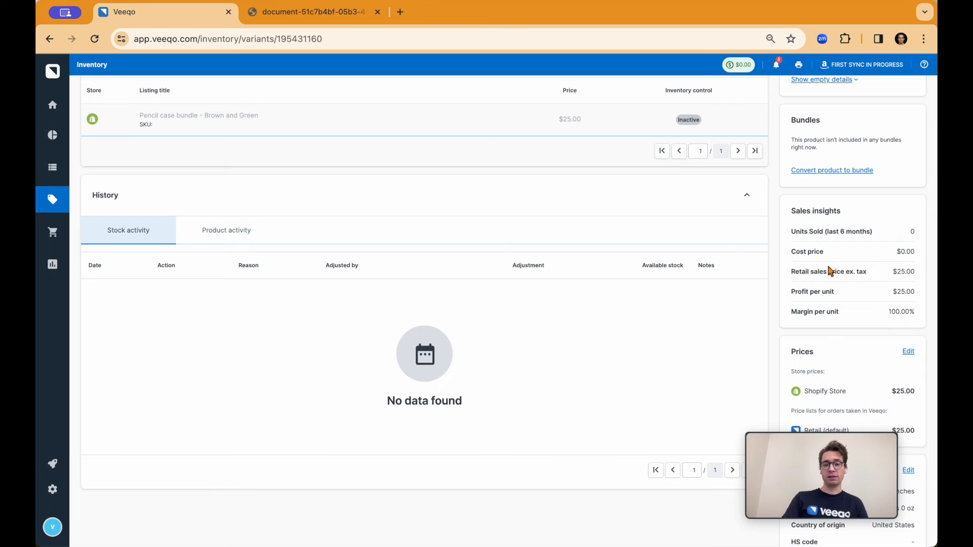
scroll(831, 265, down, 3)
scroll(828, 271, down, 3)
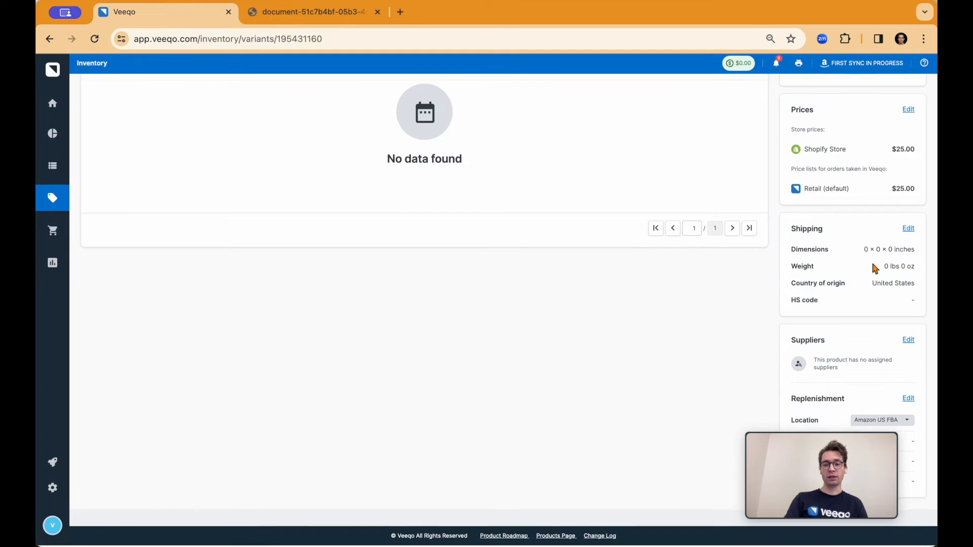
mouse_move(864, 429)
mouse_down()
mouse_move(743, 423)
mouse_move(879, 423)
mouse_up()
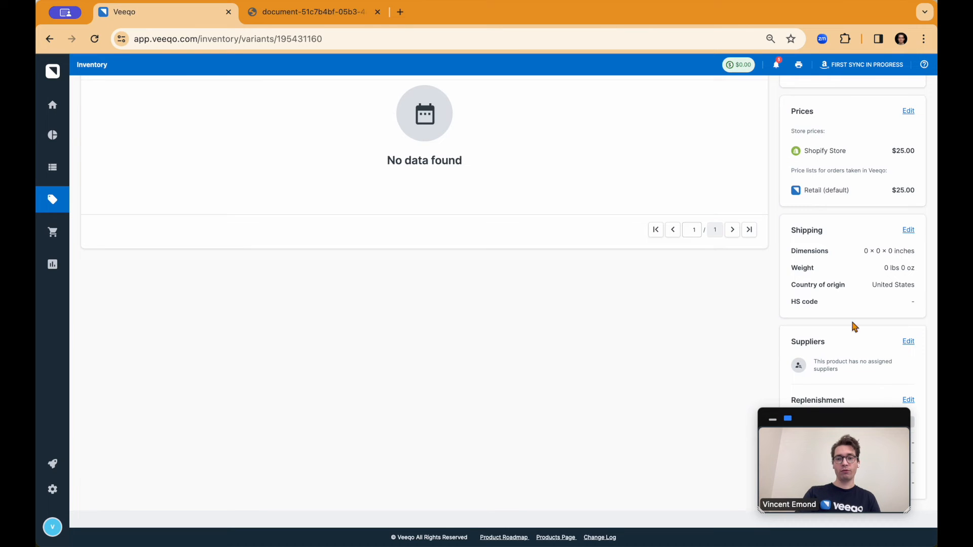
scroll(846, 263, up, 15)
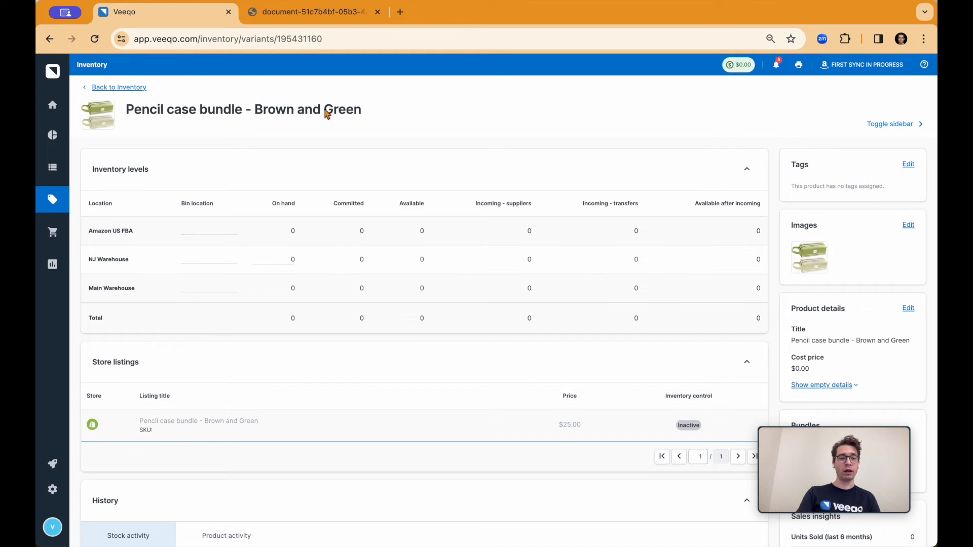
Start converting the product to a bundle, and search for "pencil" to add Pencil Case Brown and Pencil Case Green as components.
scroll(445, 147, down, 3)
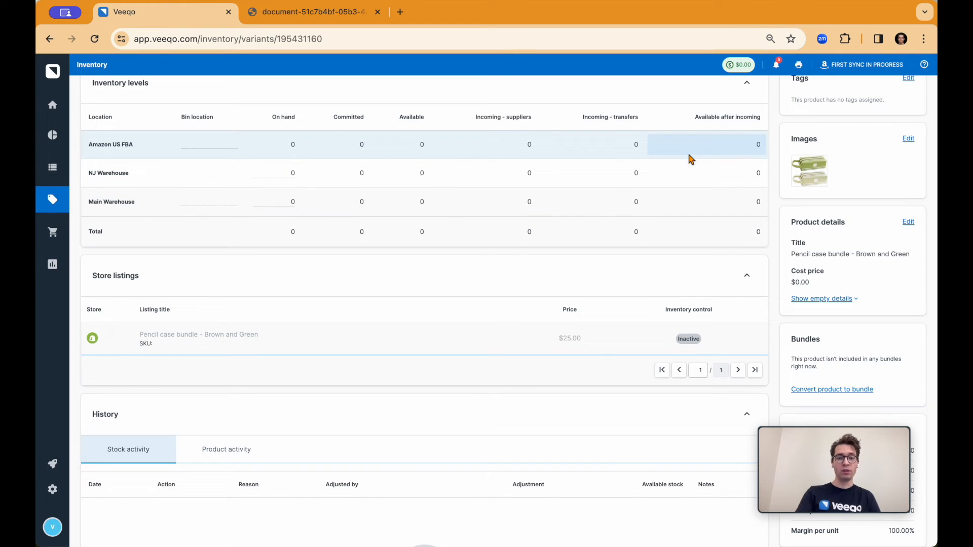
click(816, 390)
click(497, 276)
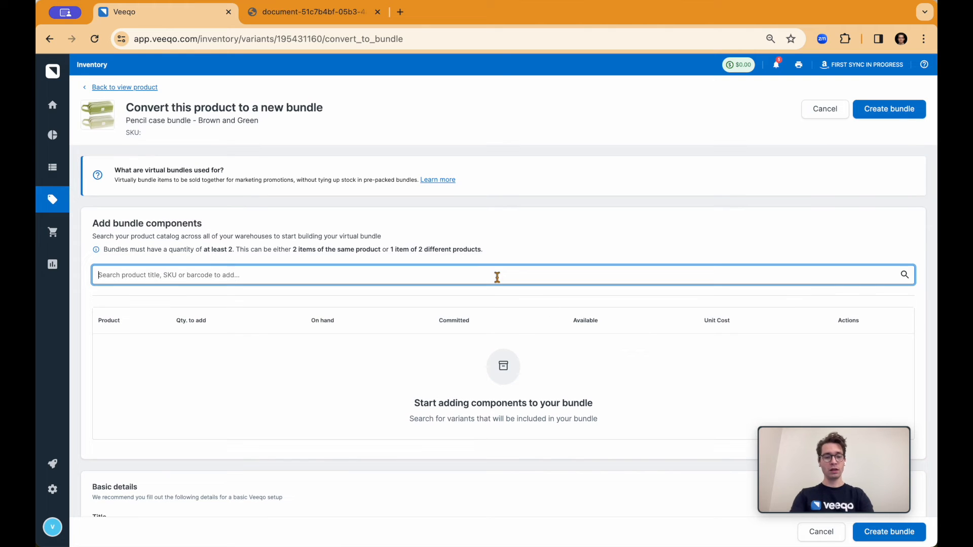
text(pencil)
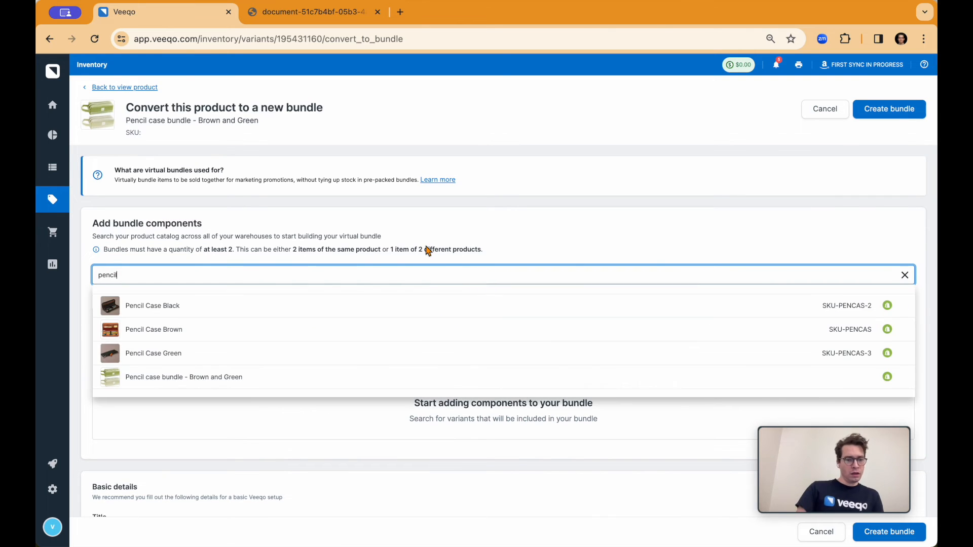
click(259, 331)
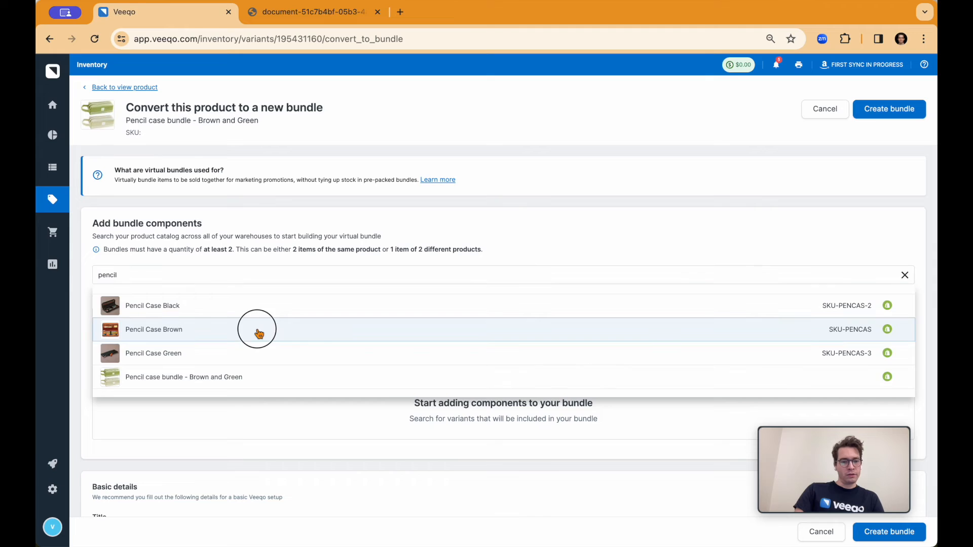
click(235, 280)
click(226, 331)
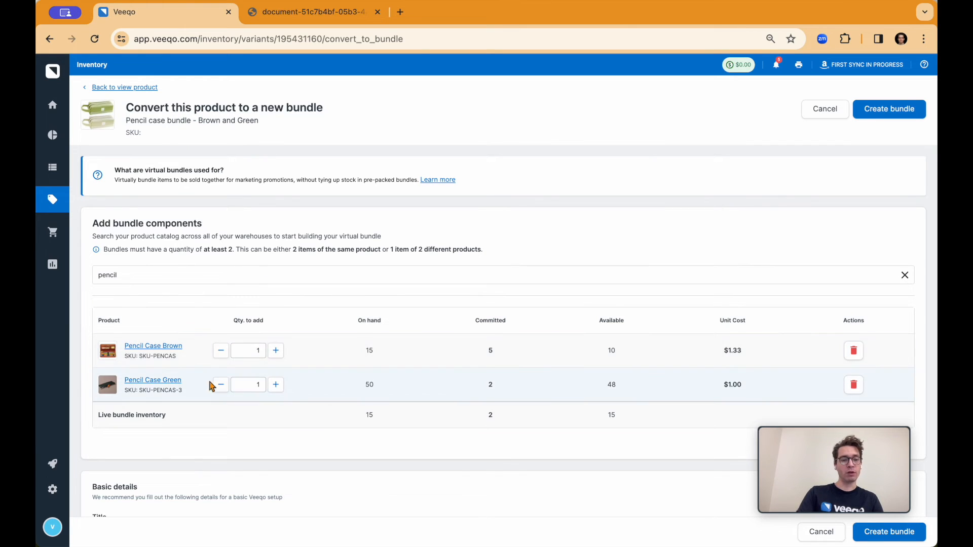
Try a bundle quantity of 3 for Pencil Case Brown and return it to 1.
click(276, 354)
click(275, 354)
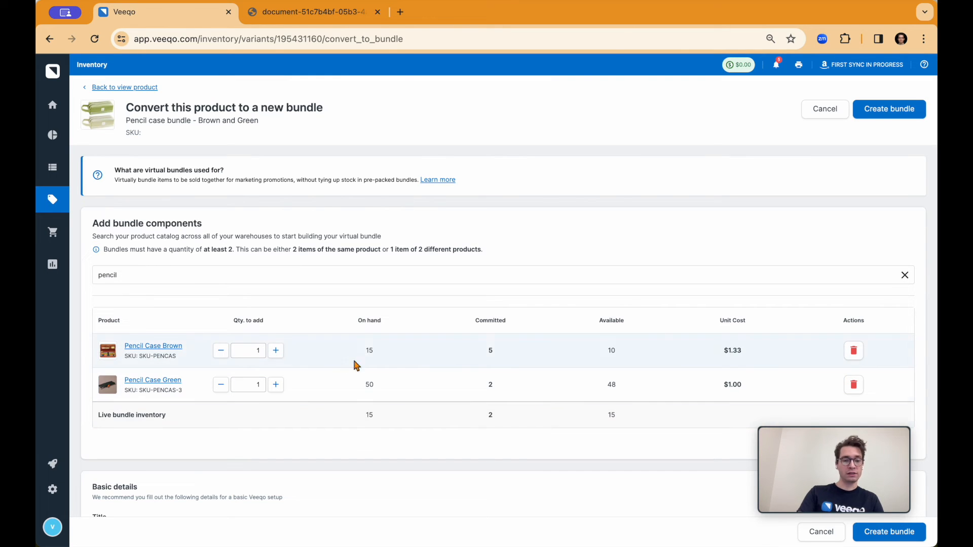
click(277, 351)
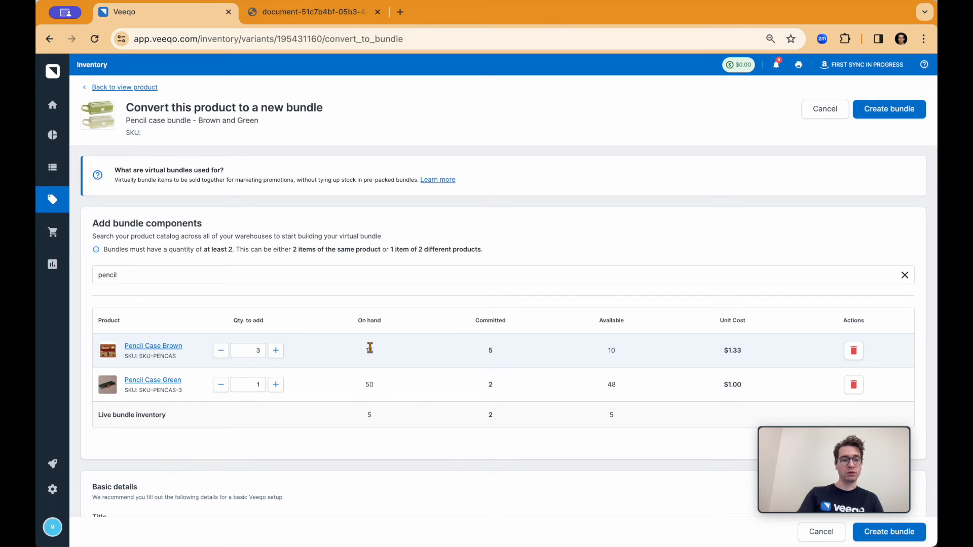
click(221, 350)
click(221, 350)
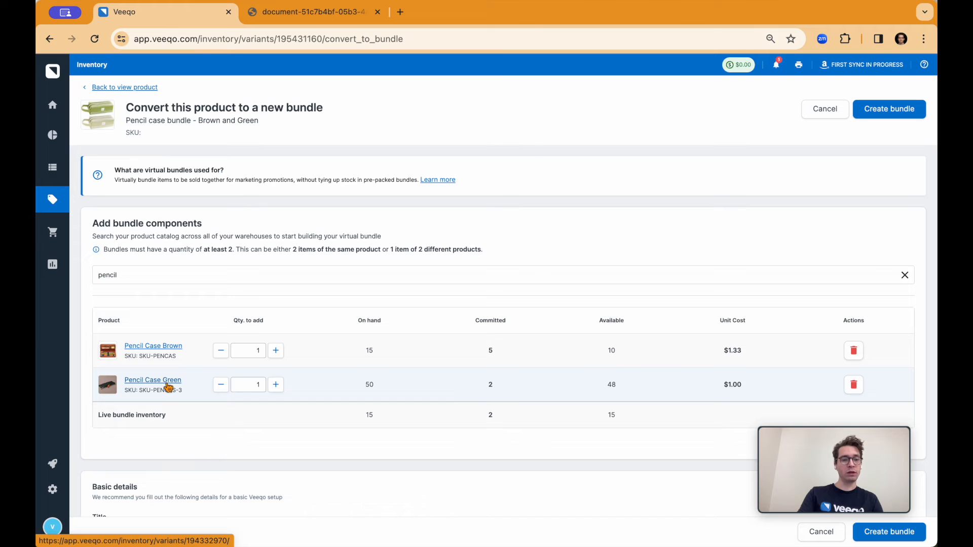
Enter PCB as the bundle's SKU, keep the default title, and create the bundle.
scroll(388, 382, down, 5)
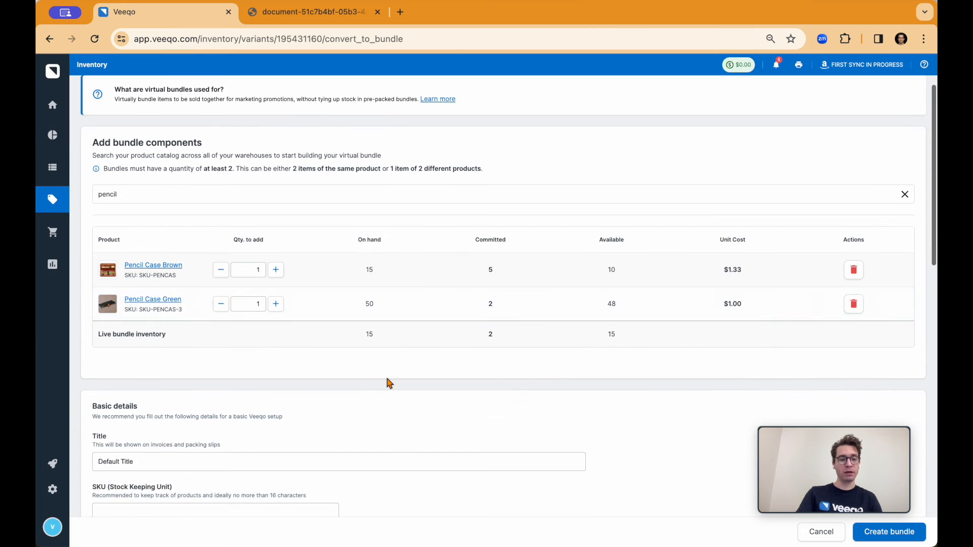
click(267, 443)
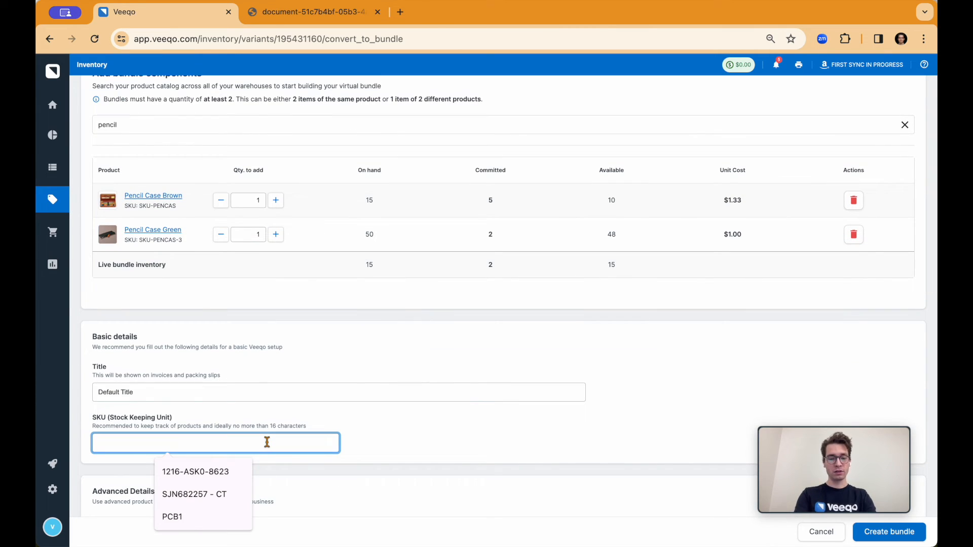
text(P)
click(458, 396)
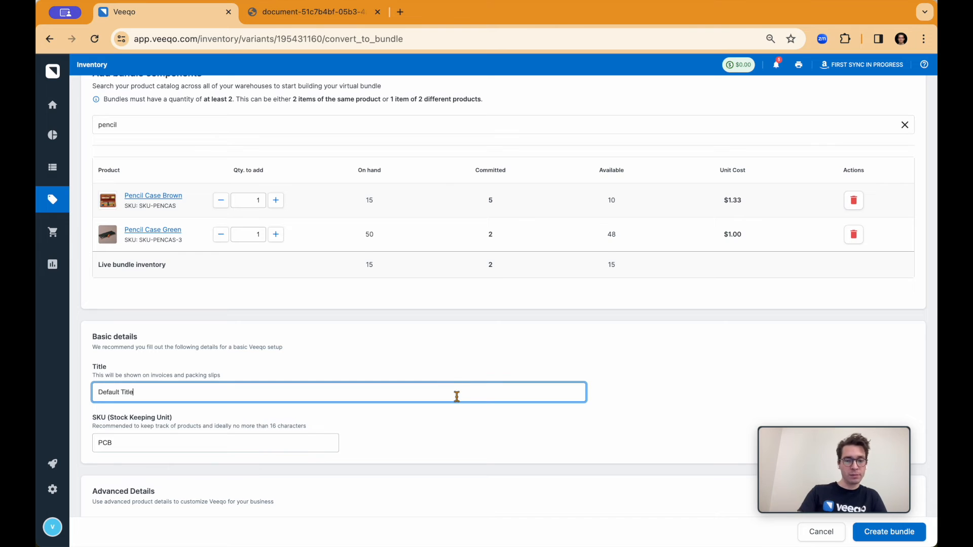
scroll(456, 400, down, 3)
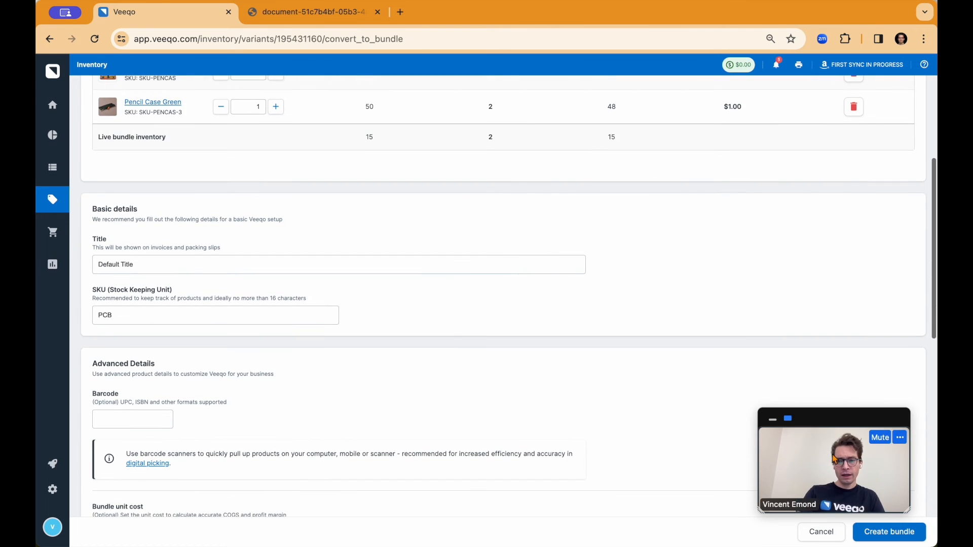
click(886, 536)
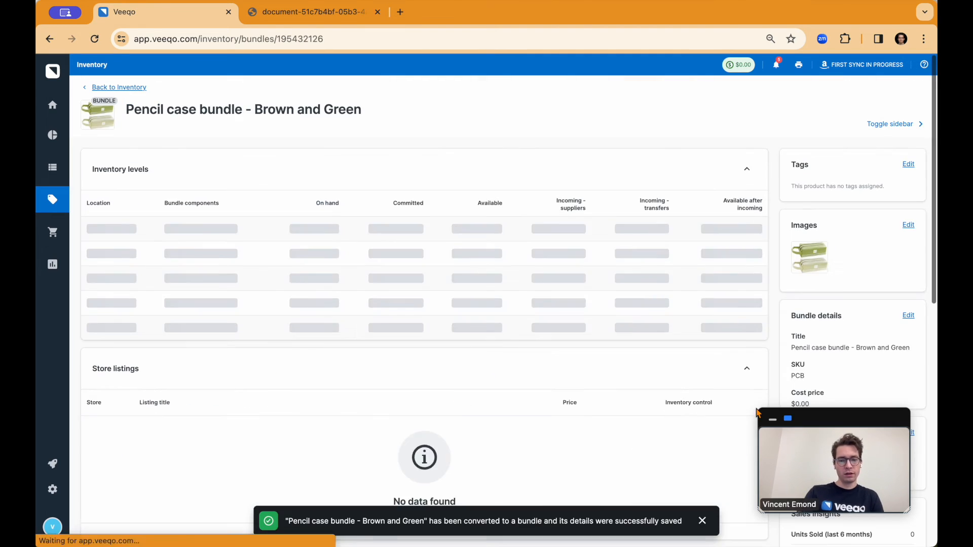
Expand the bundle components for Main Warehouse, and open the Demand Forecast page under Purchasing.
click(227, 278)
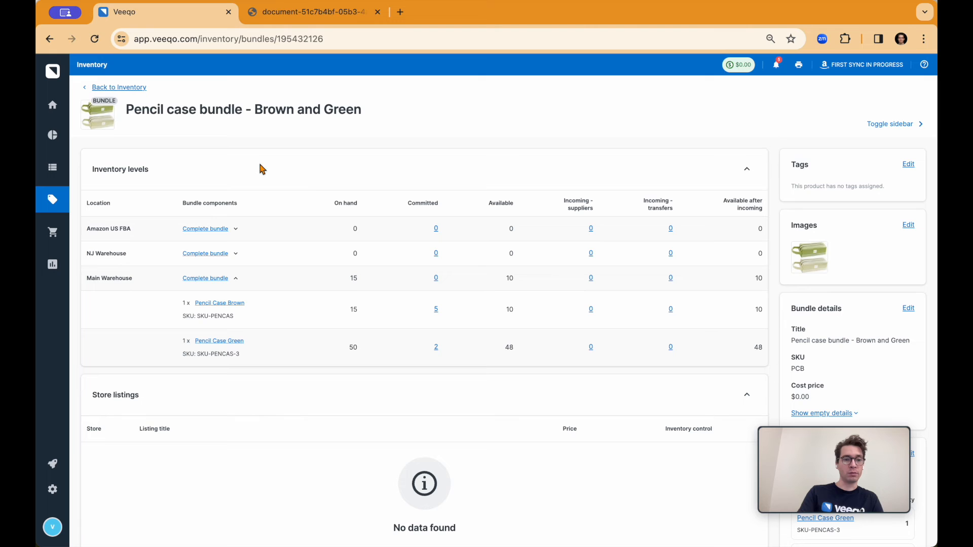
mouse_move(66, 198)
click(77, 238)
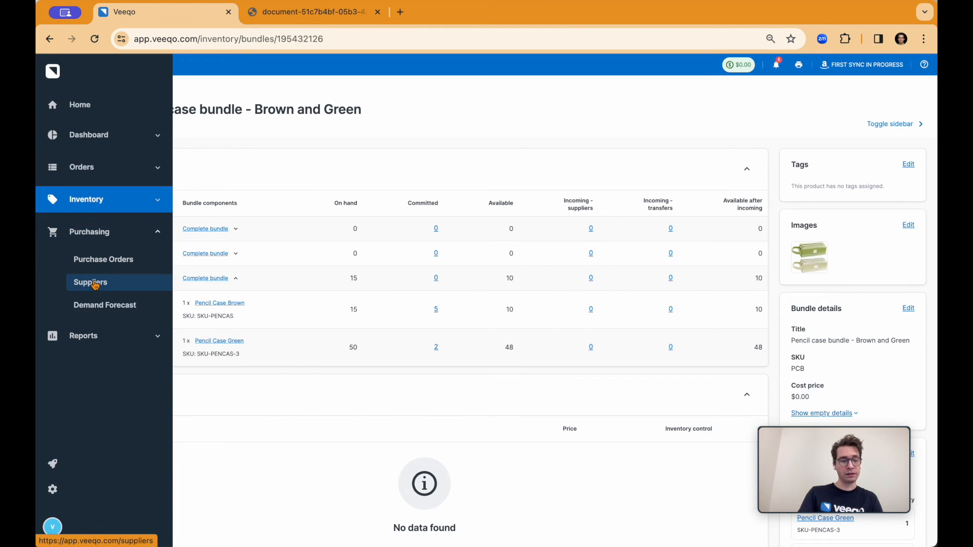
click(96, 305)
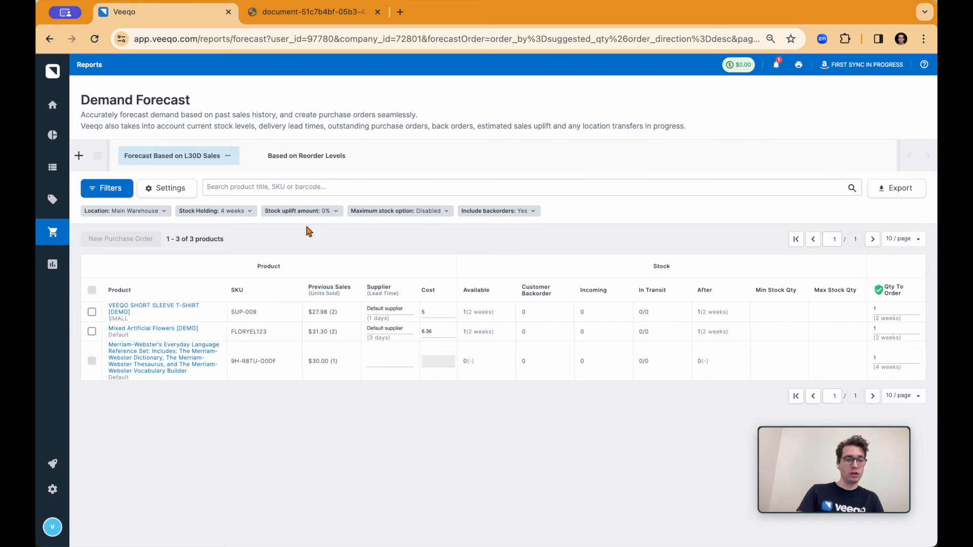
Open the demand forecast settings and look over the date range and stock holding options.
click(170, 189)
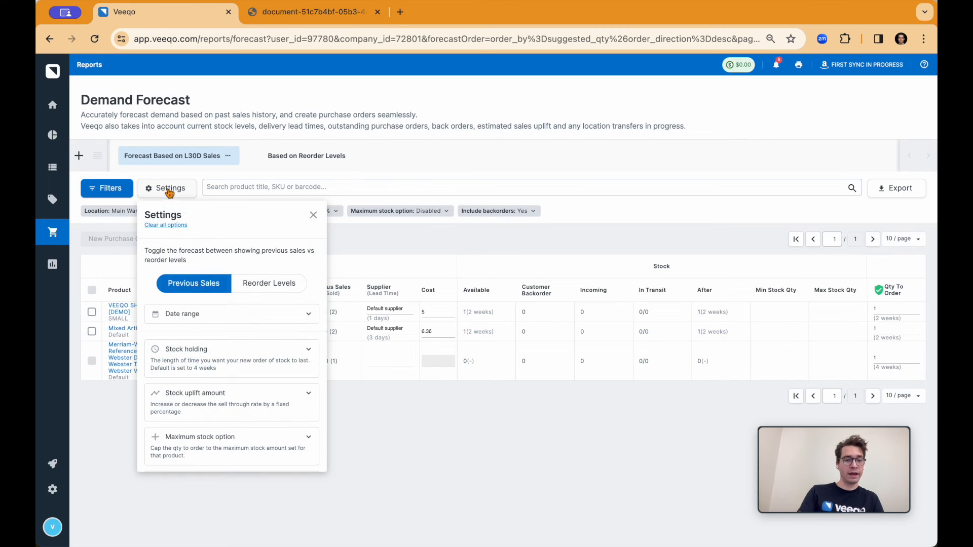
click(186, 313)
scroll(191, 318, down, 4)
scroll(194, 318, down, 4)
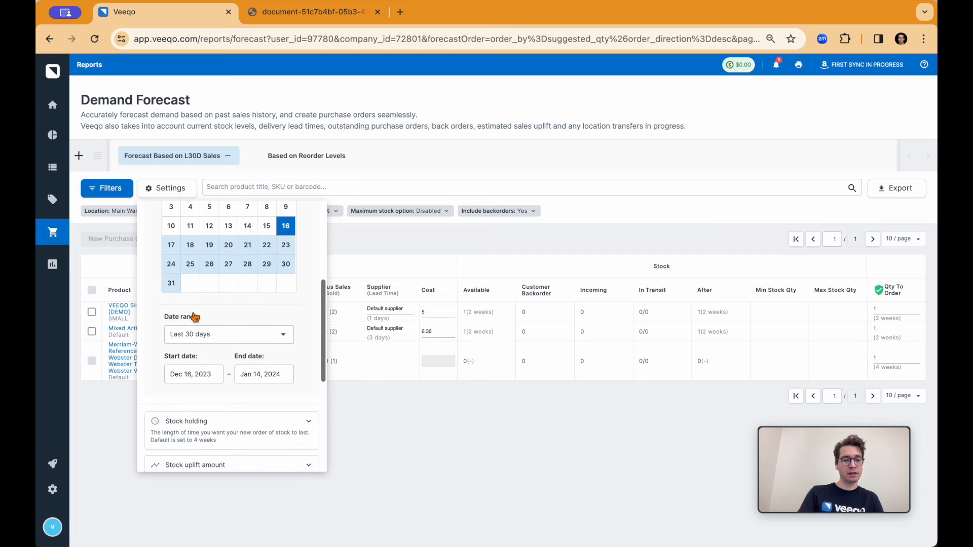
click(218, 356)
scroll(201, 410, down, 2)
scroll(180, 408, down, 2)
Set the forecast's stock uplift amount to 20% and close the settings.
click(196, 390)
scroll(195, 398, down, 2)
drag(206, 393, 226, 392)
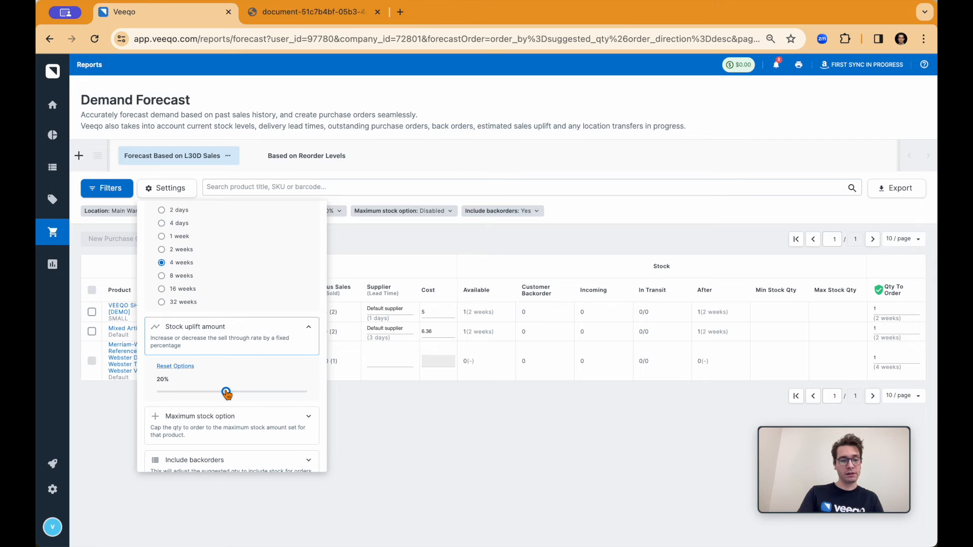
click(382, 240)
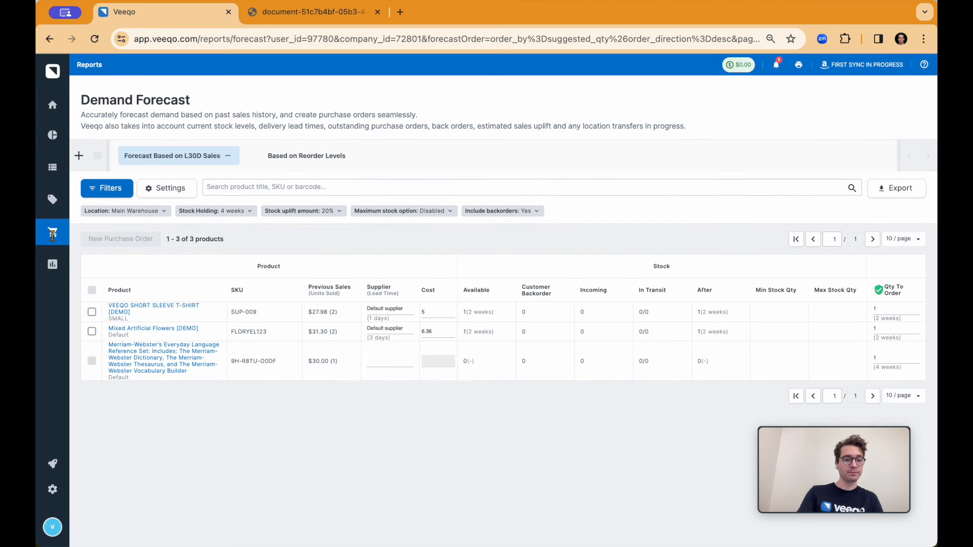
Go to the Suppliers list, open ACME Supplier, and examine its address, contact and bank fields.
mouse_move(53, 238)
click(93, 284)
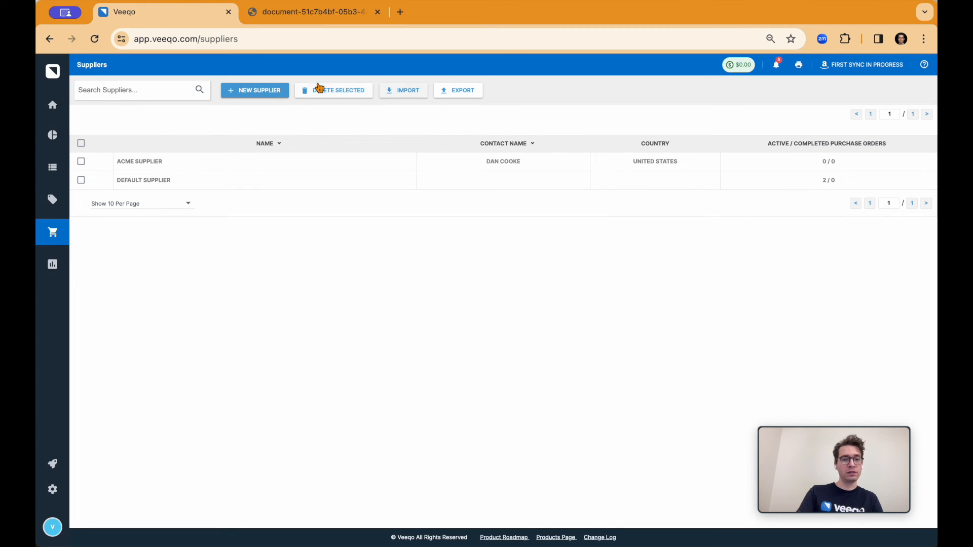
click(190, 167)
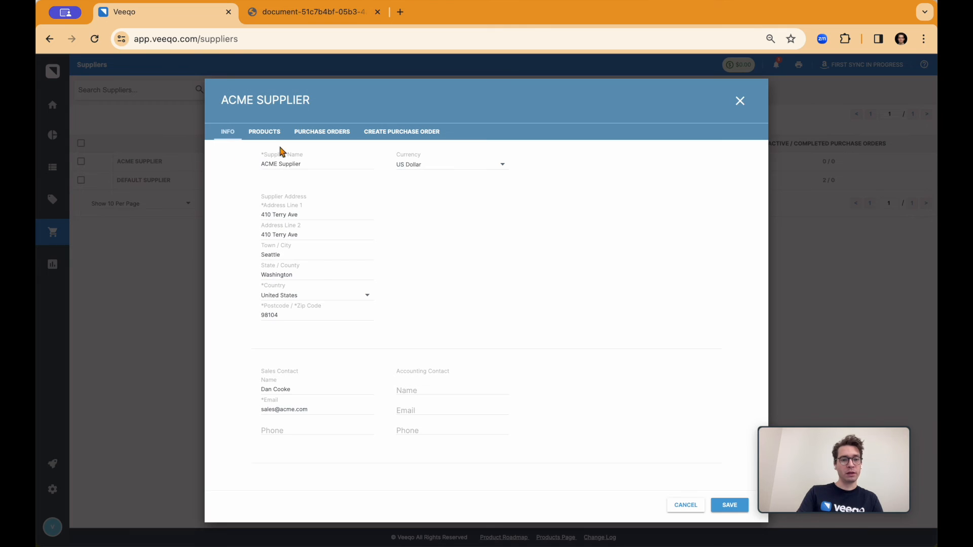
scroll(289, 275, down, 3)
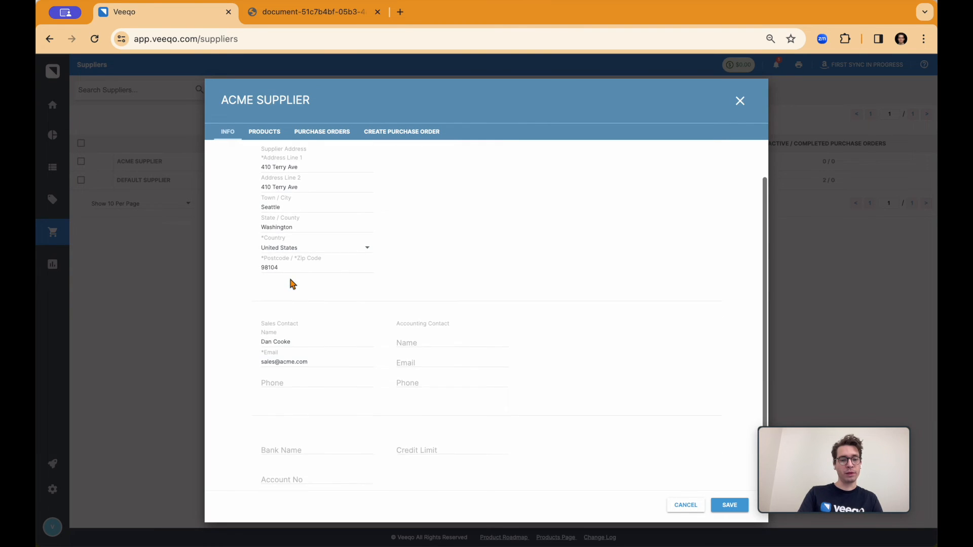
View ACME Supplier's products, open a new purchase order for the supplier, and look over its address and product sections.
click(263, 132)
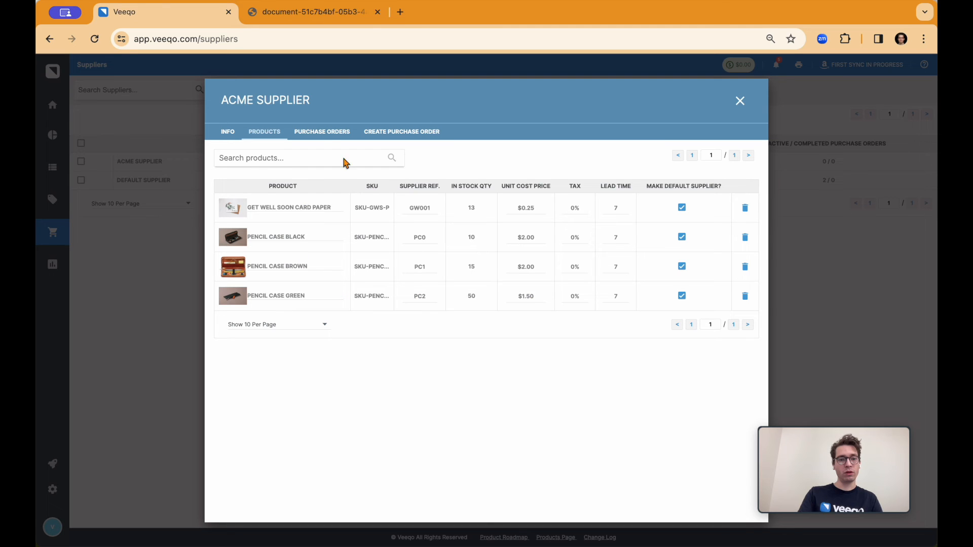
click(394, 131)
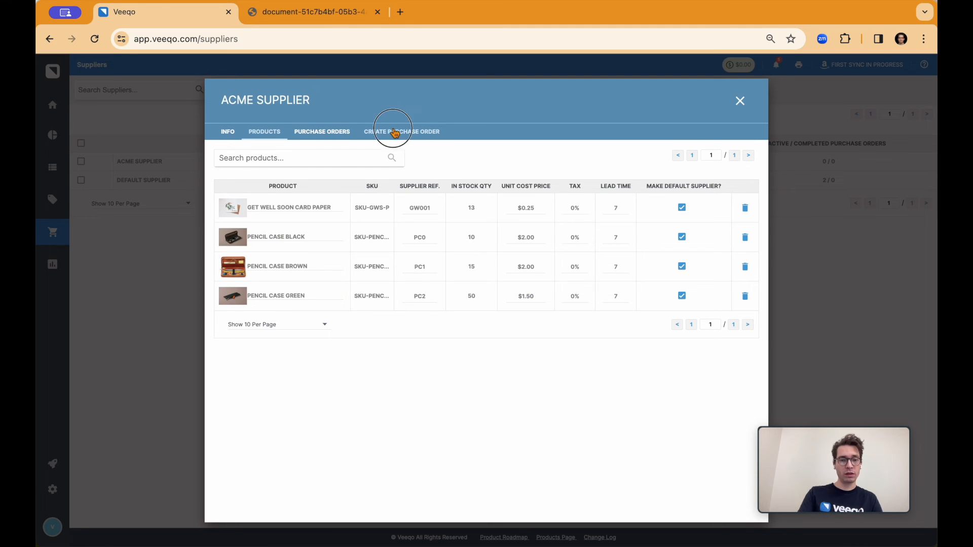
scroll(386, 269, down, 3)
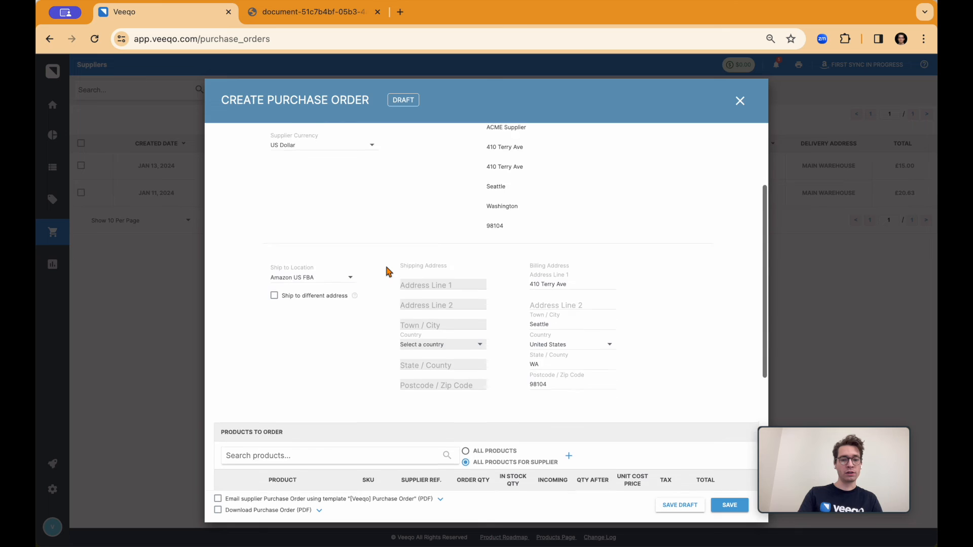
scroll(387, 271, down, 5)
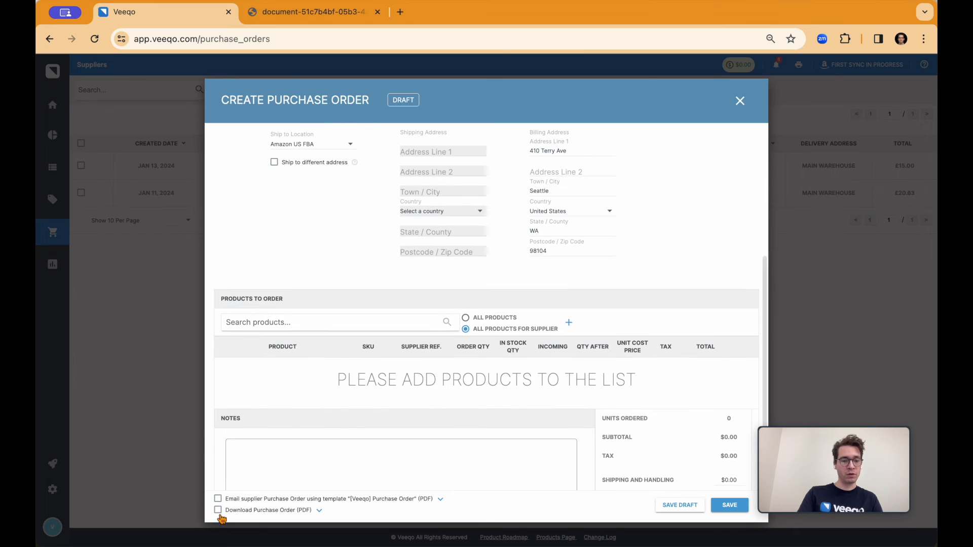
Select emailing the purchase order to the supplier and downloading it as a PDF, and close the order without saving.
click(219, 511)
click(218, 500)
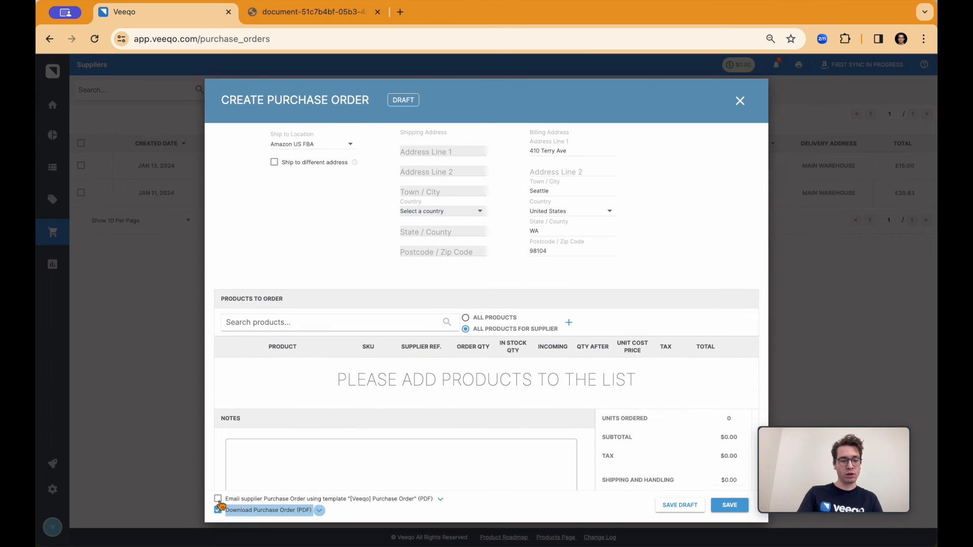
click(320, 511)
click(363, 519)
click(741, 101)
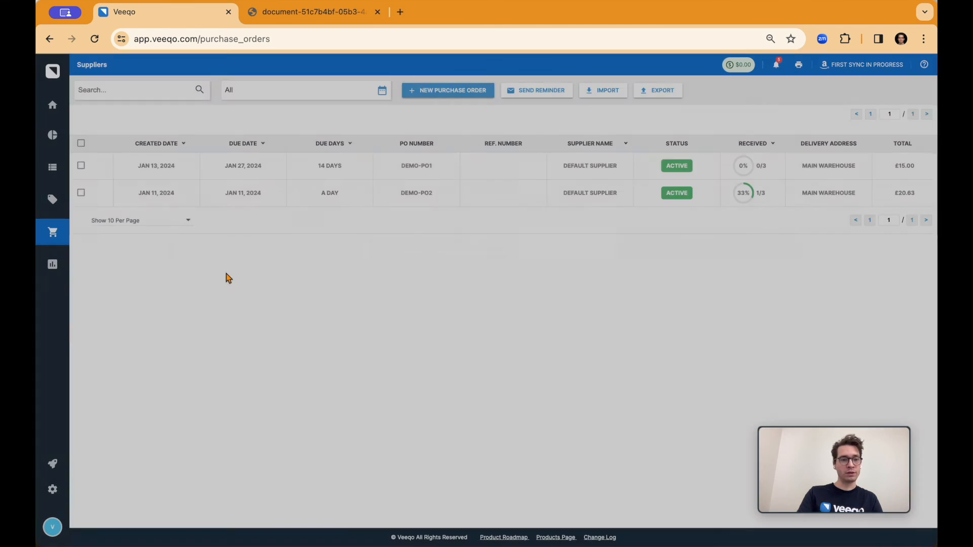
Open the Purchase Orders list under Purchasing and look over the active orders.
mouse_move(88, 245)
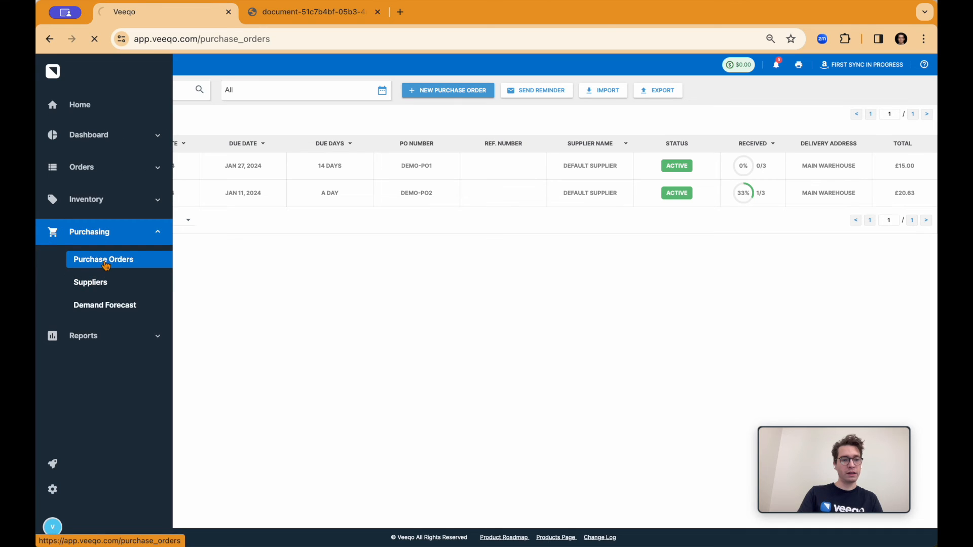
click(104, 261)
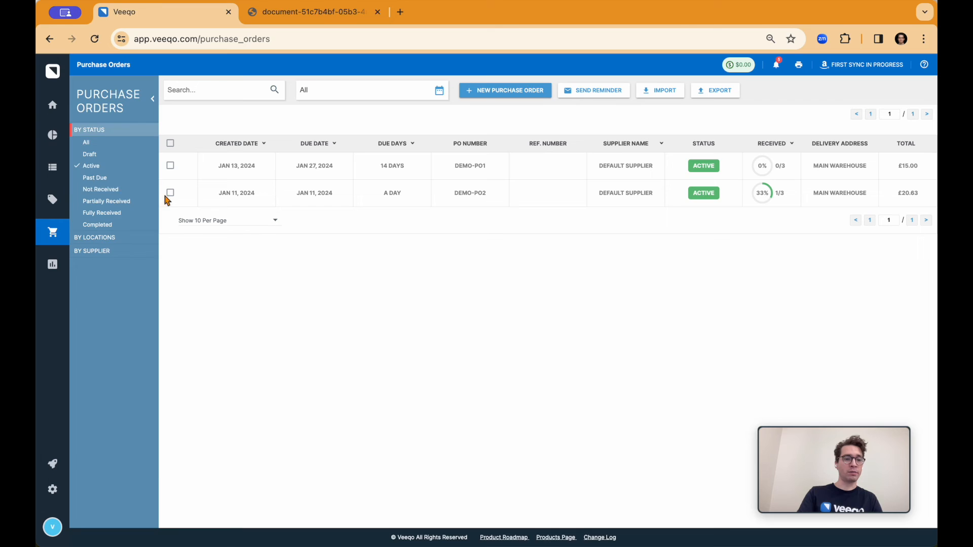
mouse_move(55, 199)
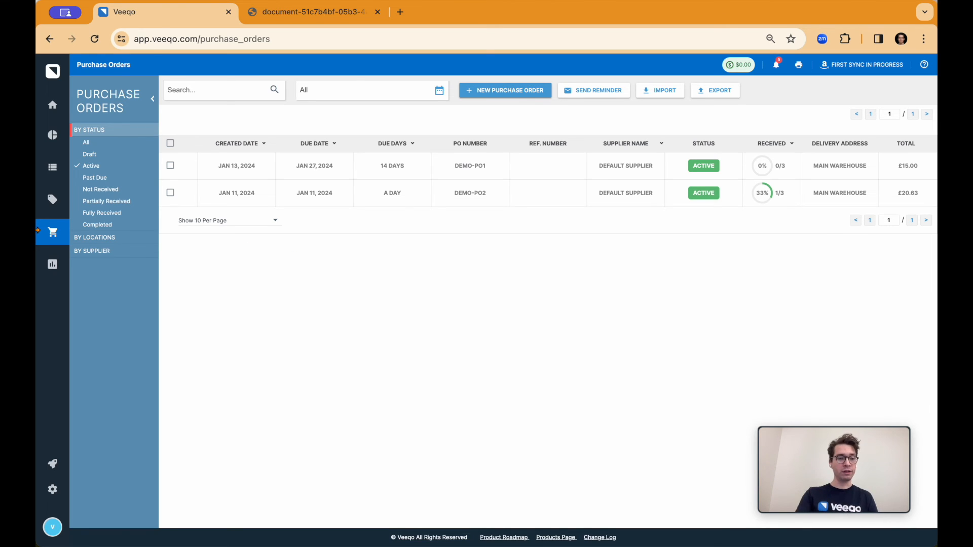
Open the Sales Report and look over its chart, daily table and available overview metrics.
mouse_move(66, 239)
click(82, 265)
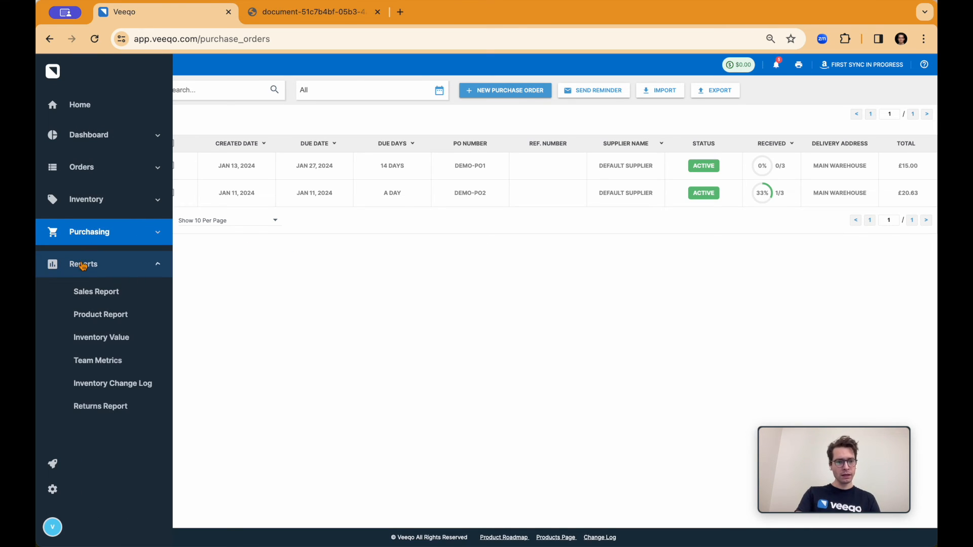
click(88, 297)
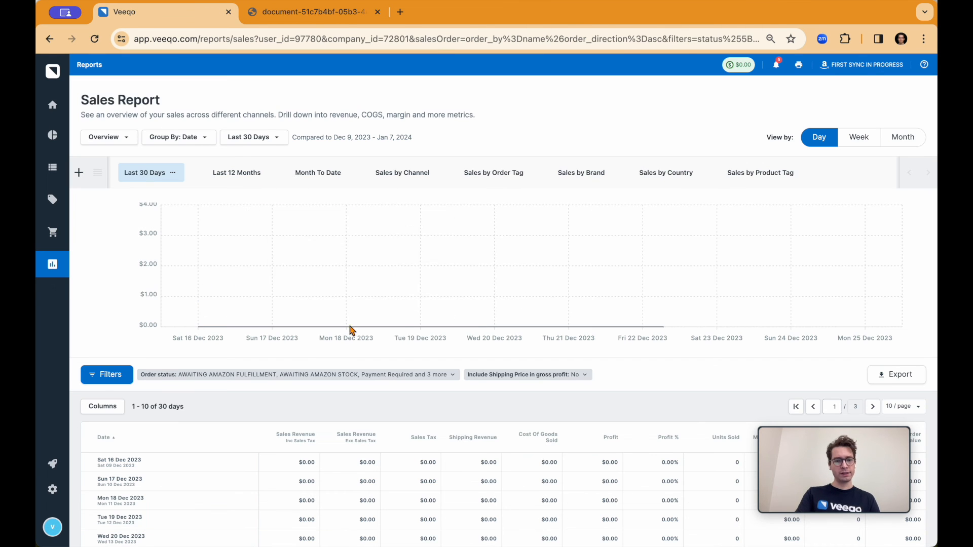
scroll(102, 282, down, 1)
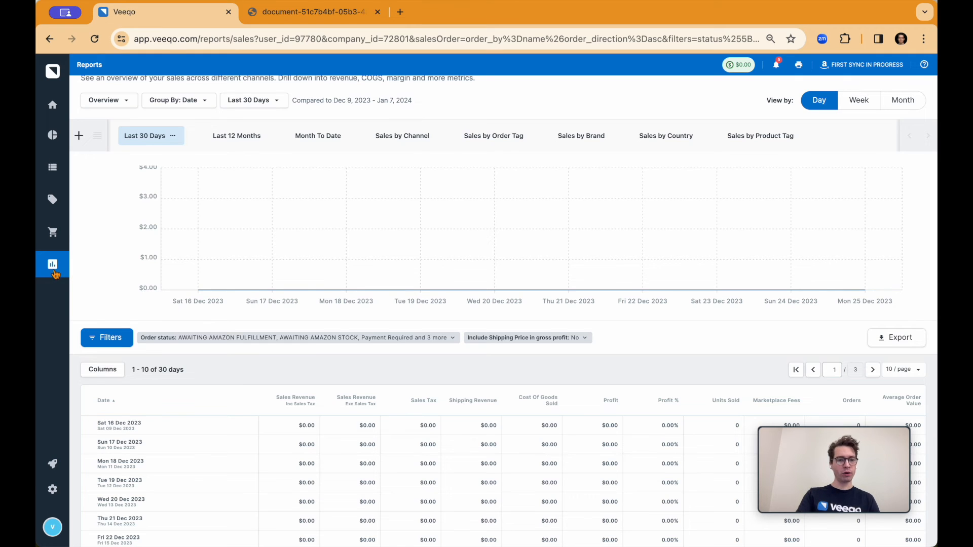
click(101, 101)
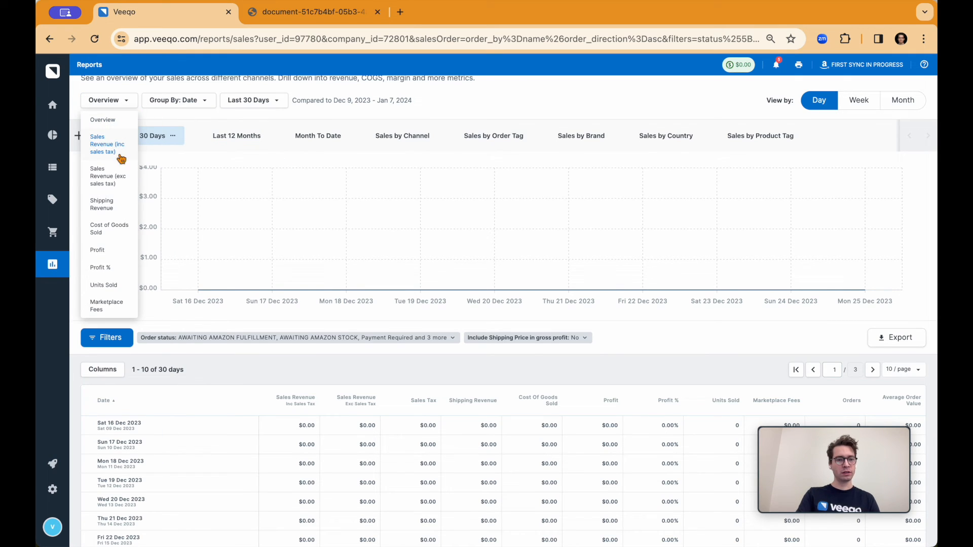
Open the Products Report to review its revenue chart and product table, and go to the Overview Dashboard.
mouse_move(47, 274)
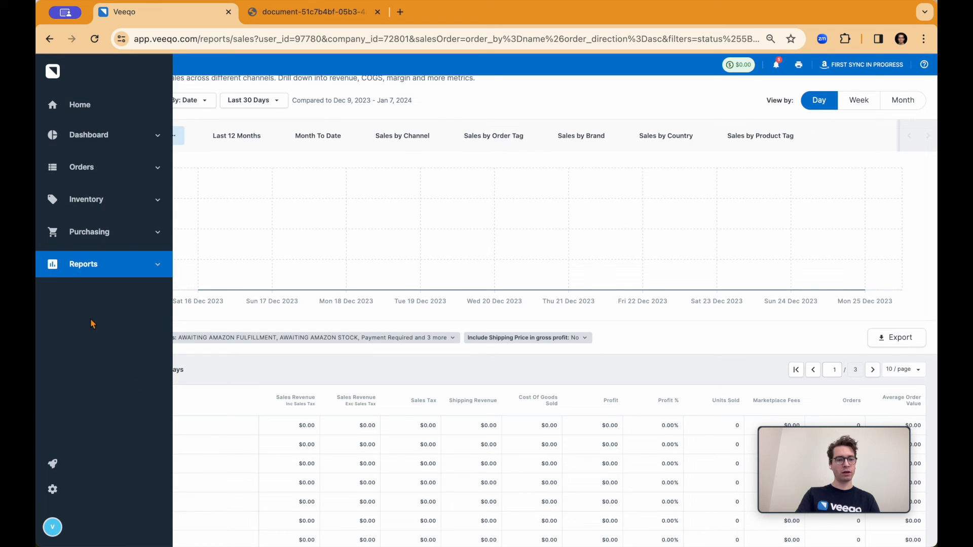
click(63, 264)
click(96, 315)
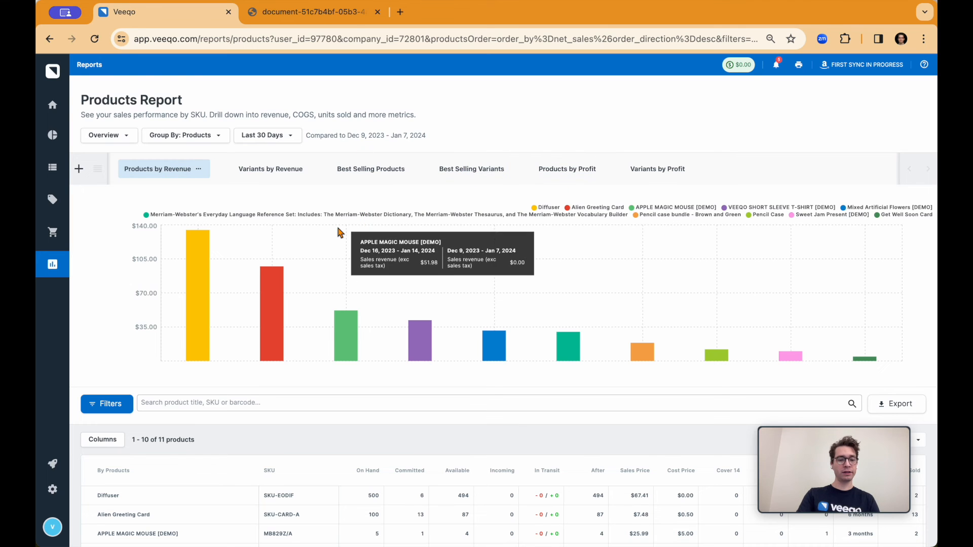
scroll(421, 264, down, 3)
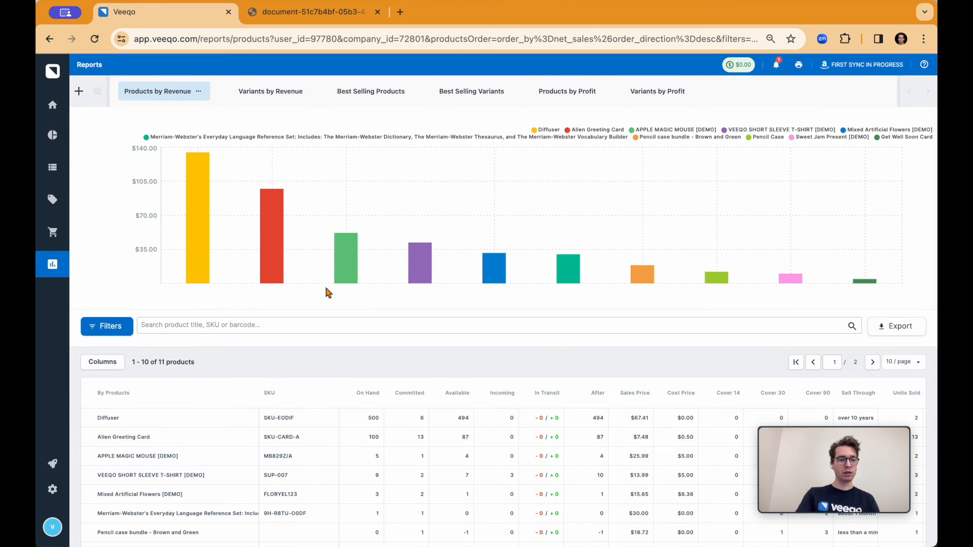
scroll(327, 292, up, 3)
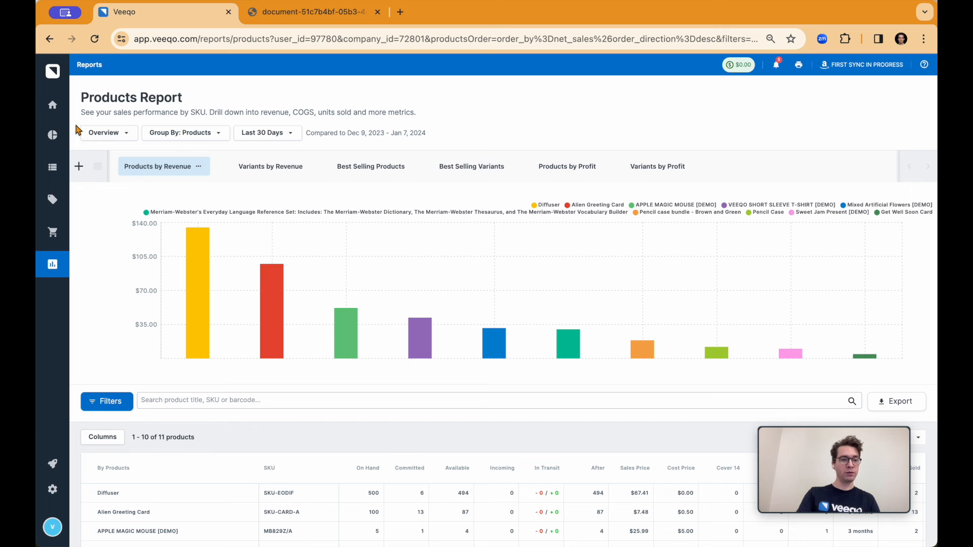
click(53, 135)
click(105, 162)
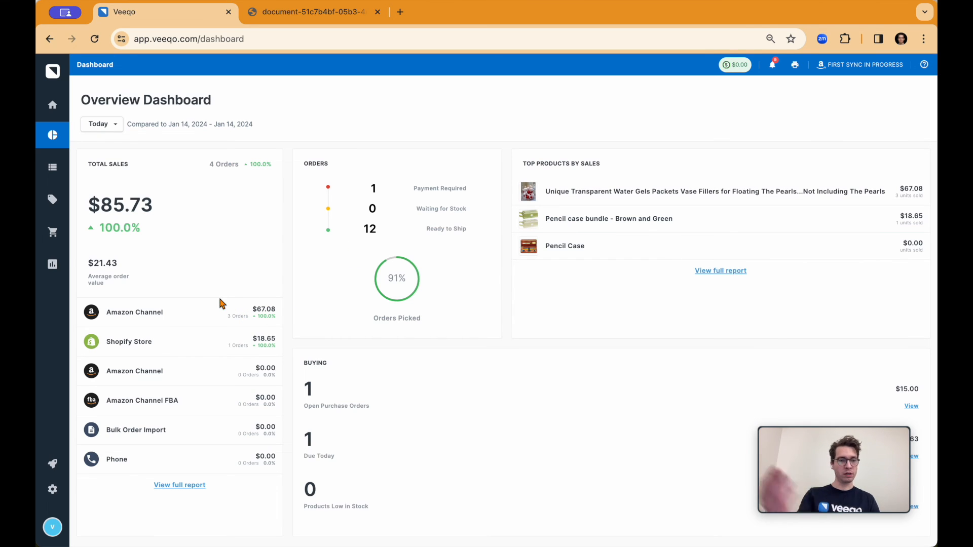
Go to the Printing templates settings, view the Pick List template, and open the Shipping Label template.
click(54, 489)
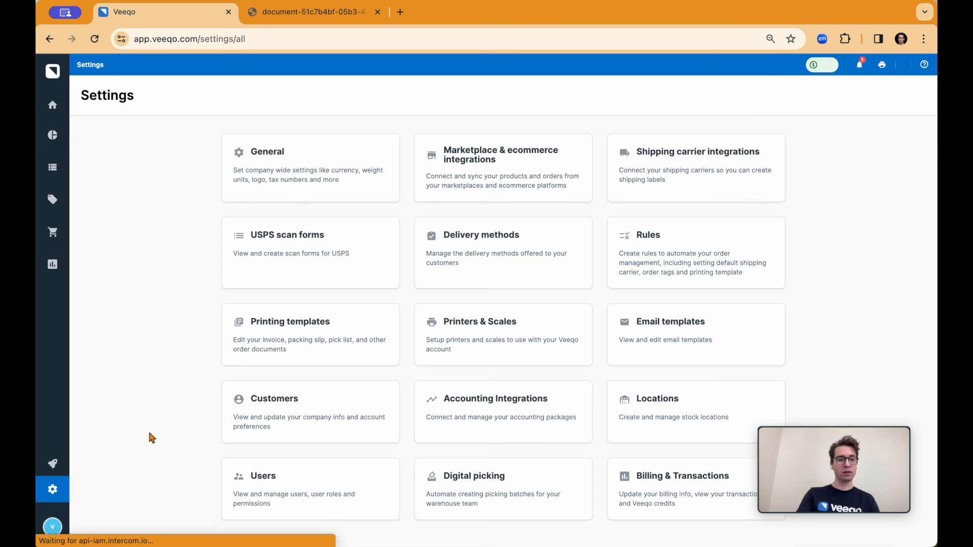
scroll(184, 373, down, 1)
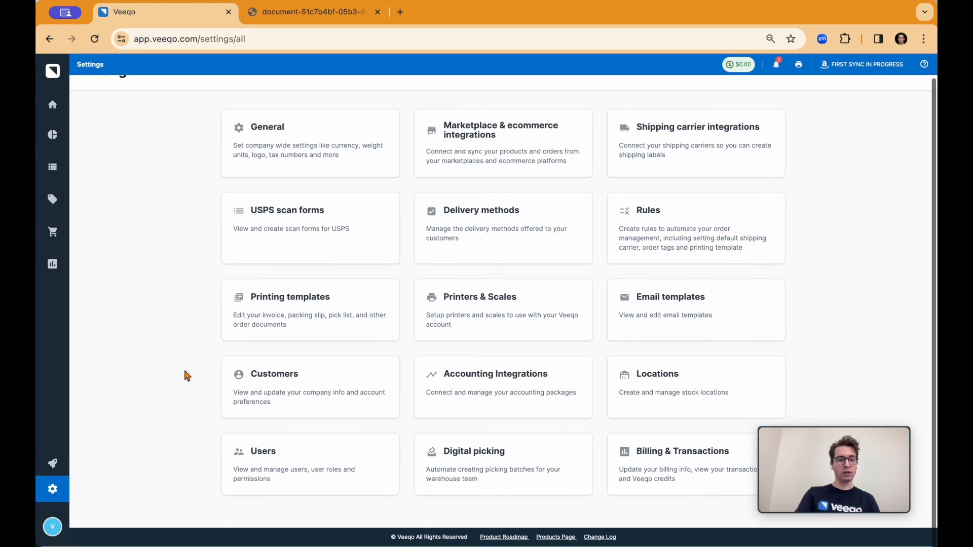
click(297, 304)
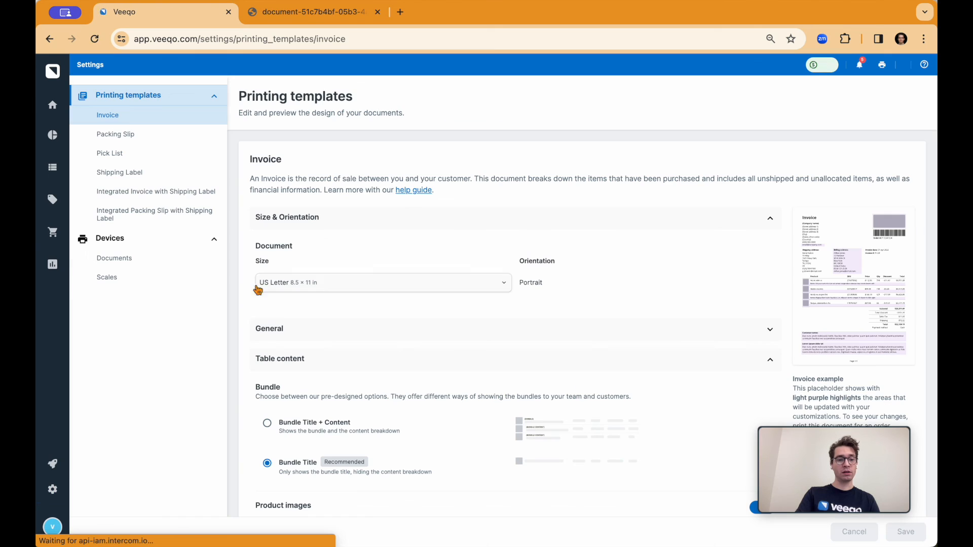
click(168, 154)
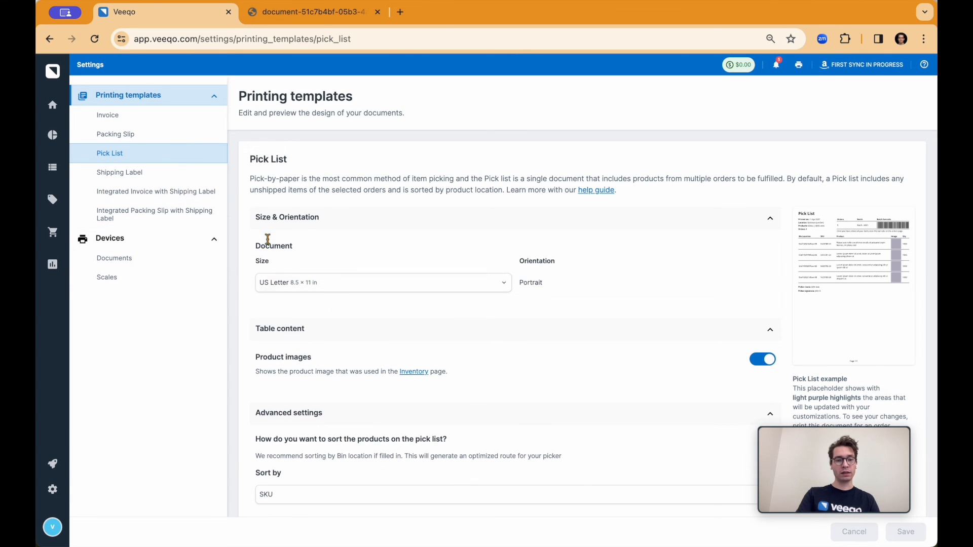
click(131, 174)
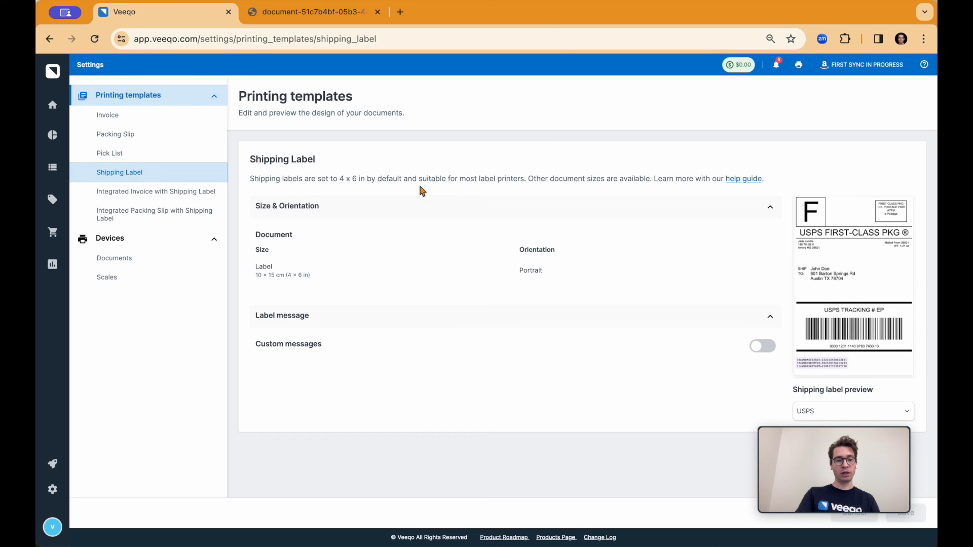
Turn on custom messages for the shipping label, and examine the message area on the enlarged USPS label preview.
click(768, 346)
scroll(710, 370, down, 1)
click(856, 304)
scroll(444, 436, up, 5)
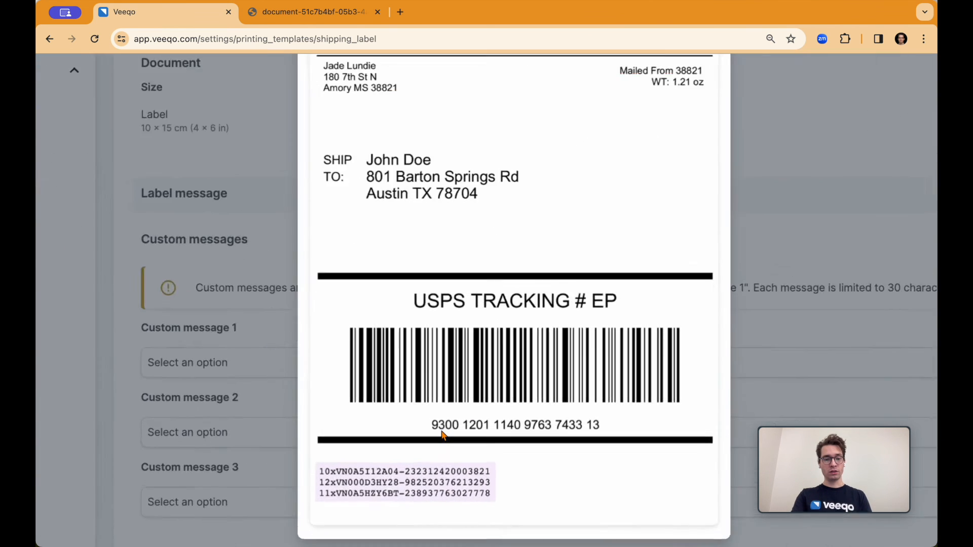
scroll(345, 478, down, 5)
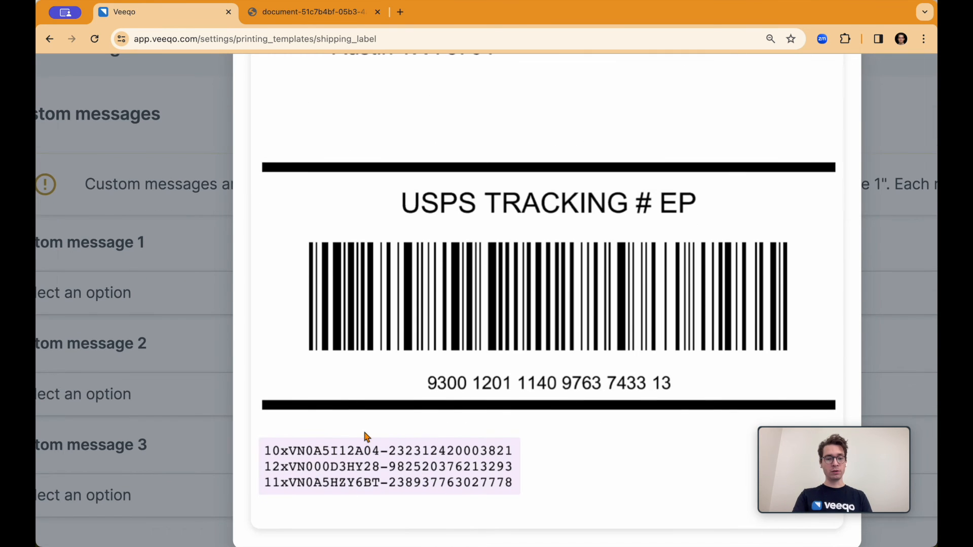
click(316, 304)
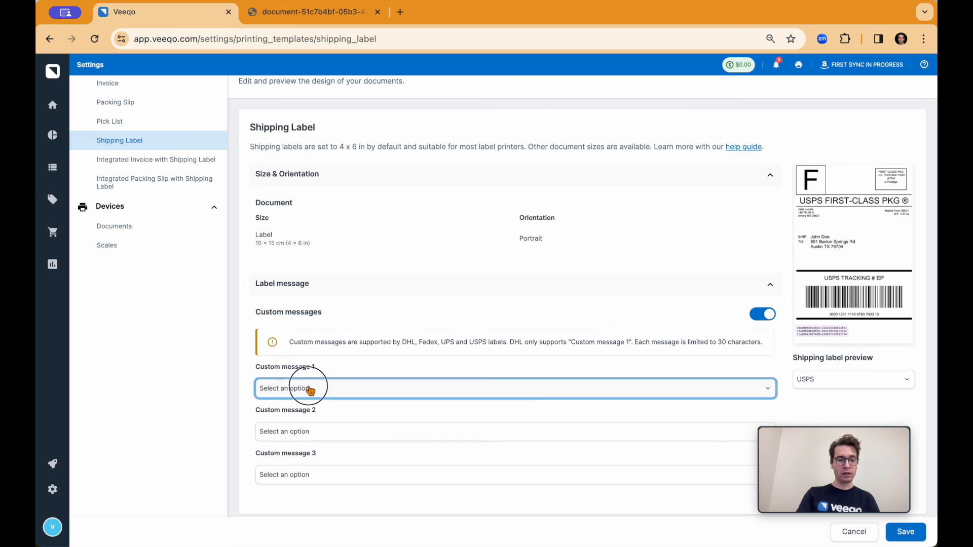
Set Custom message 1 to Qty x SKU #1 and save the shipping label template.
click(315, 389)
click(298, 441)
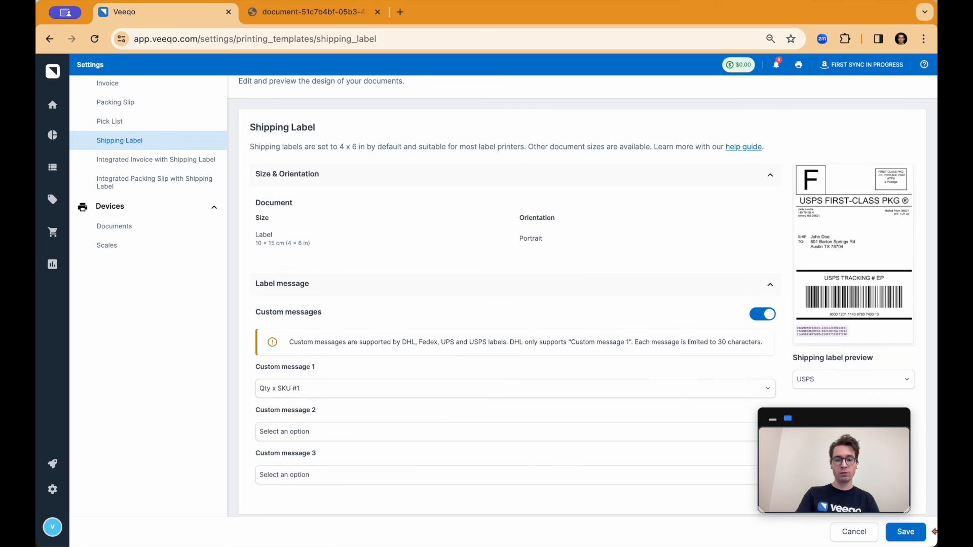
click(903, 534)
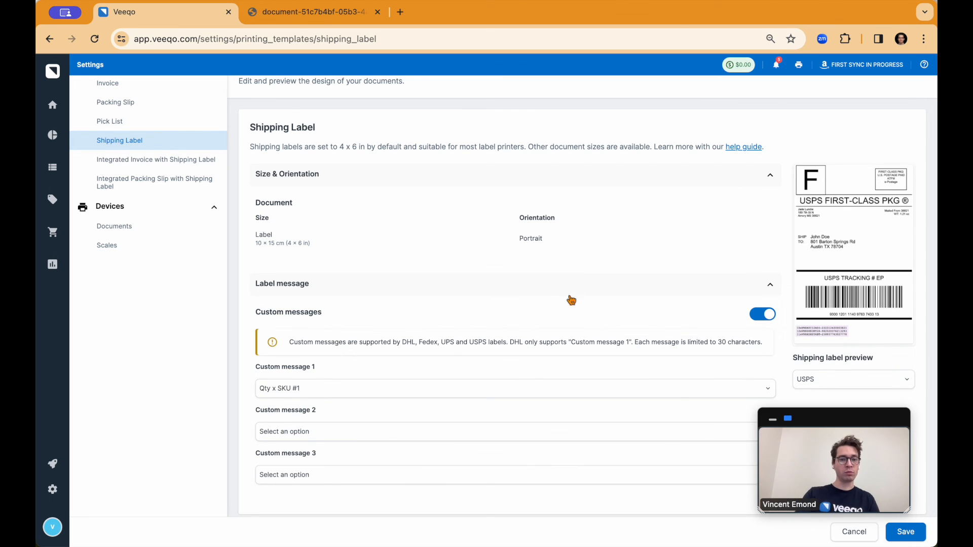
Return to the settings overview and open Shipping carrier integrations to view the carriers and their connection options.
click(52, 489)
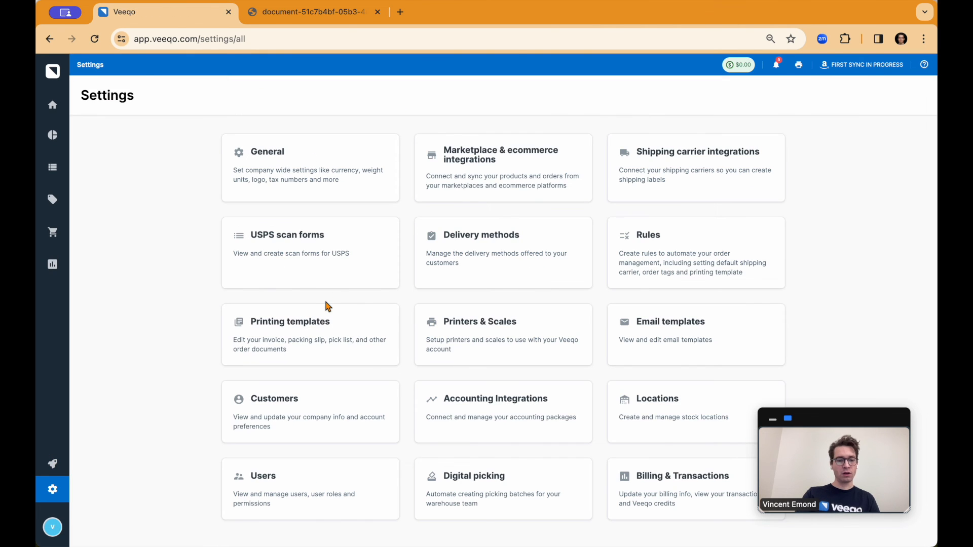
scroll(325, 306, down, 1)
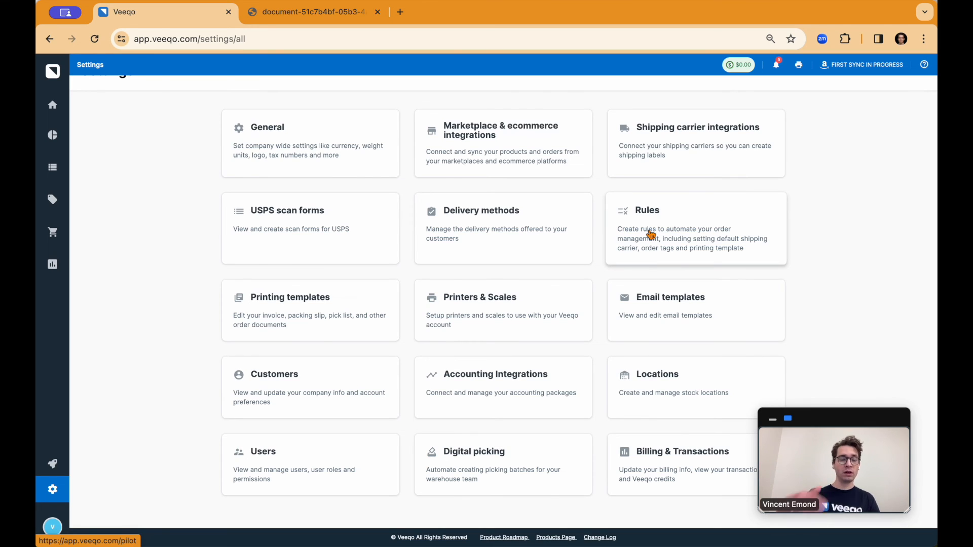
click(686, 148)
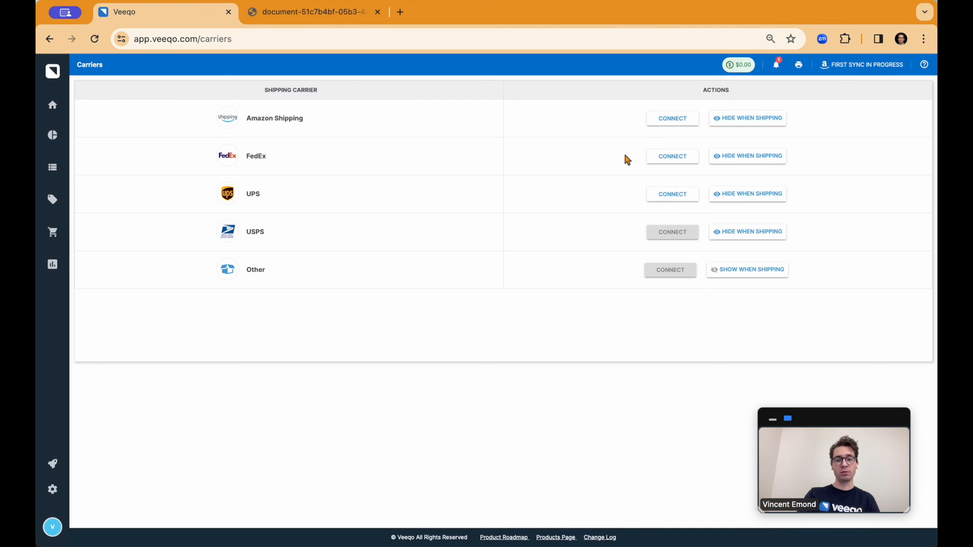
Return to the settings overview, open Billing & Transactions, and look over the payment details, transactions and Veeqo Credits.
click(45, 500)
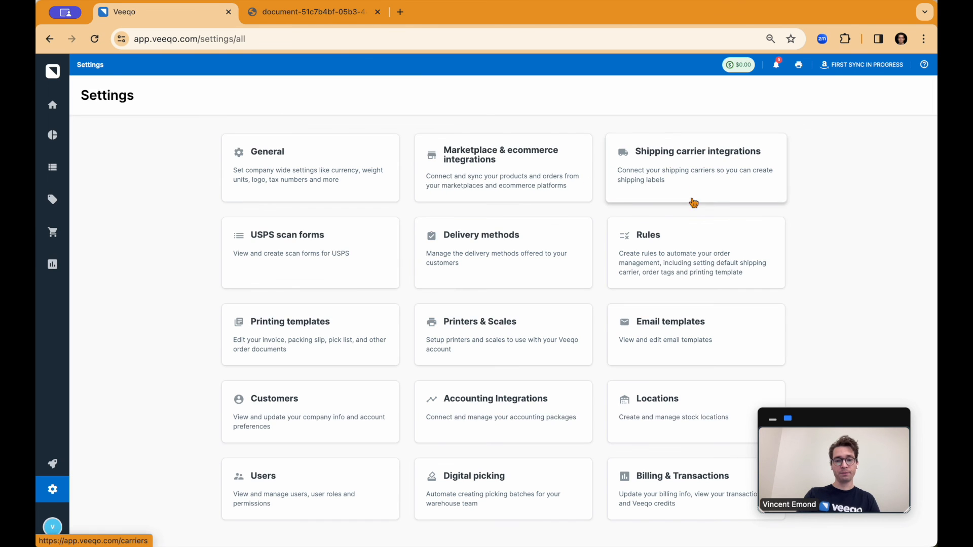
scroll(702, 243, down, 1)
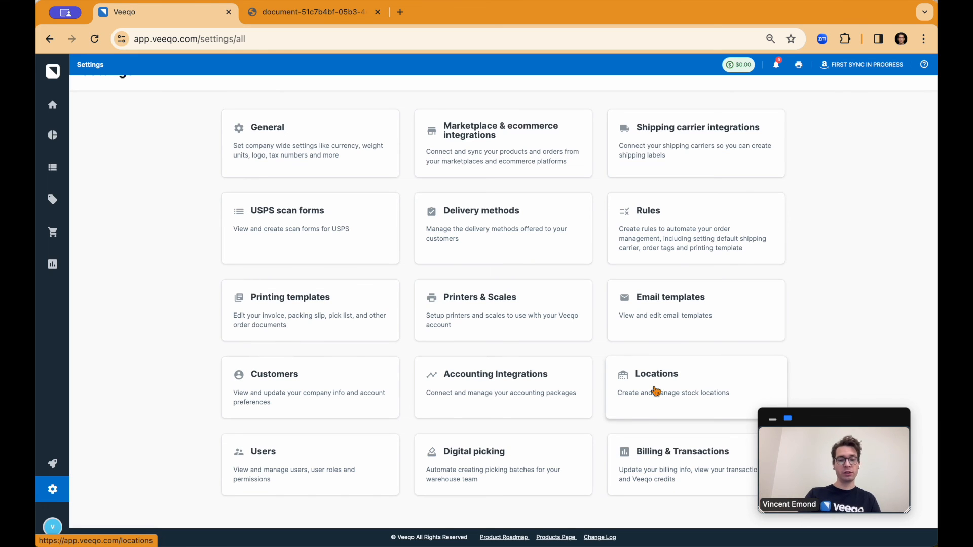
click(662, 459)
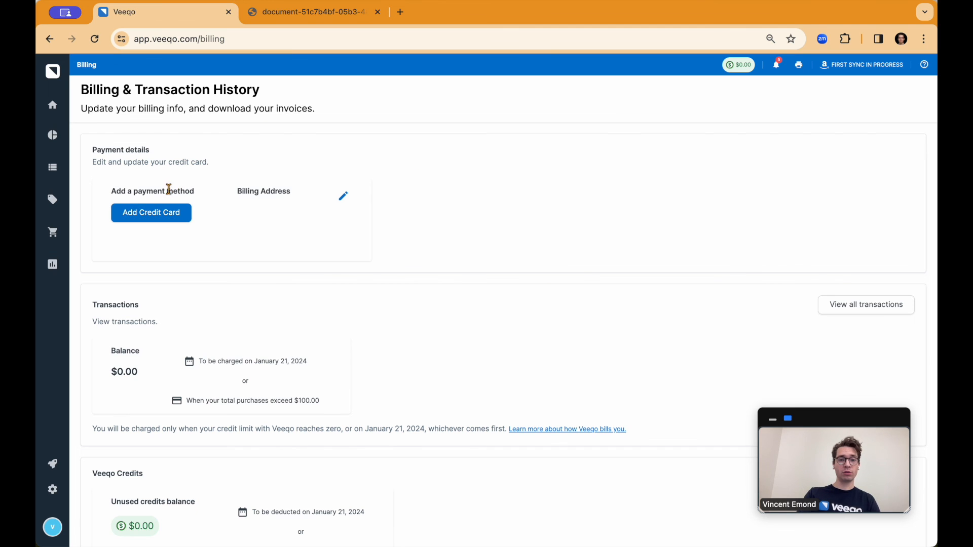
scroll(164, 211, down, 2)
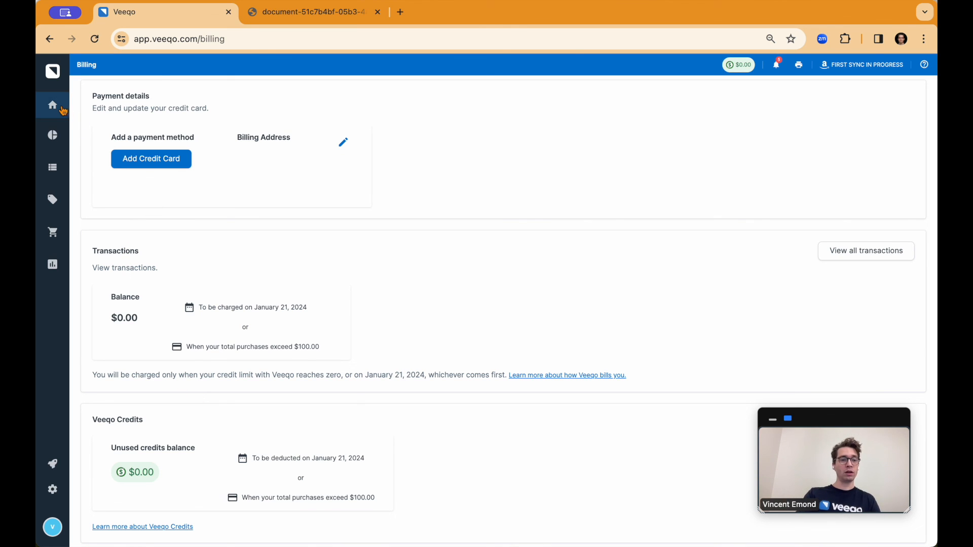
Return to the Home page and start a chat with Veeqo support.
mouse_move(63, 110)
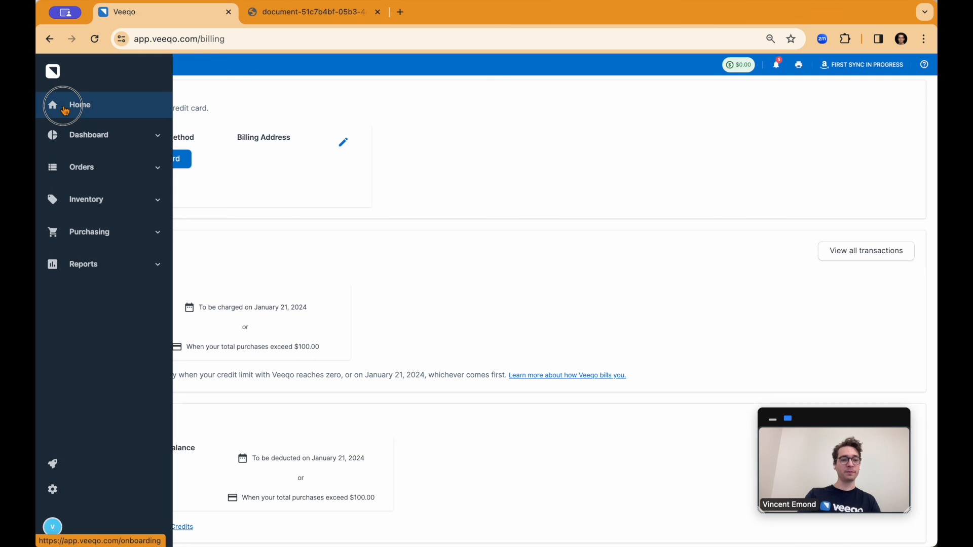
click(64, 110)
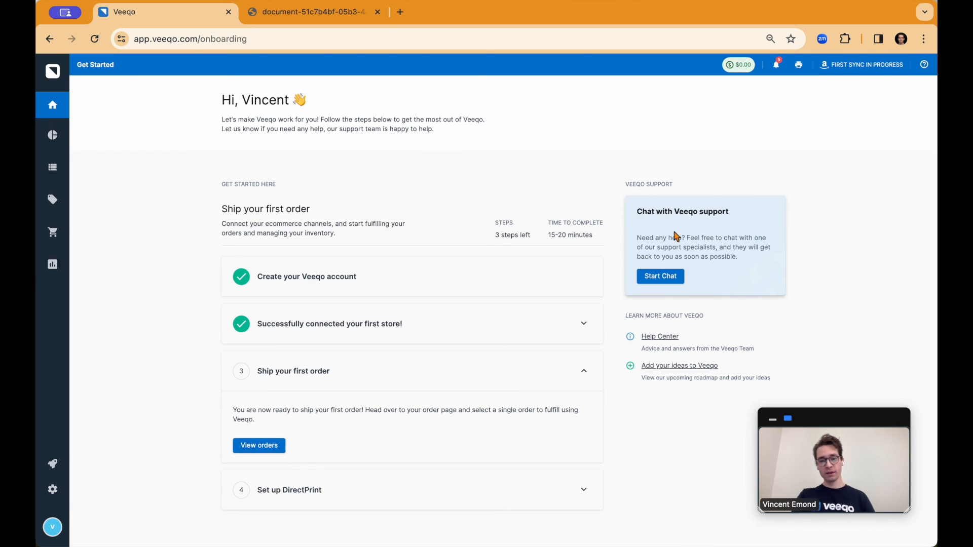
click(659, 277)
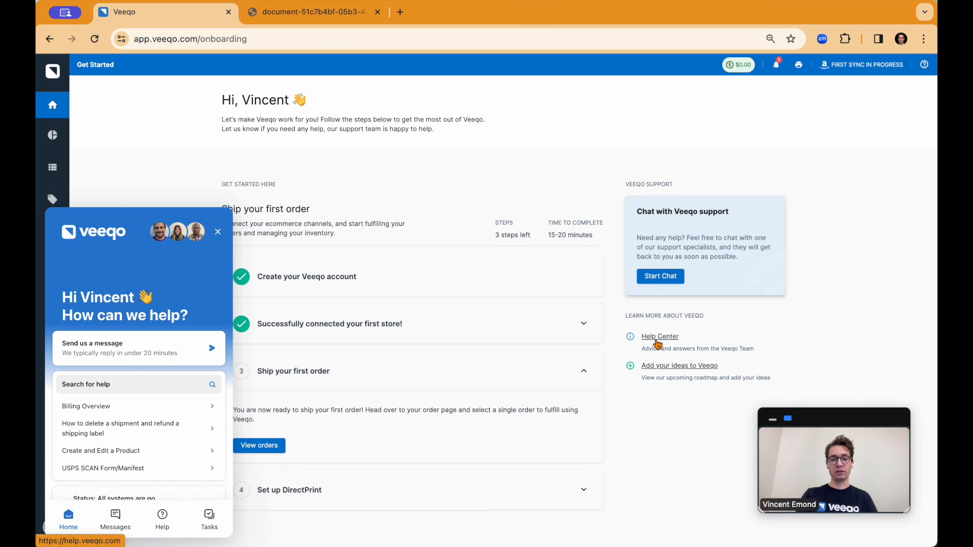
Open the Help Center from the help options and look over its article categories.
click(926, 65)
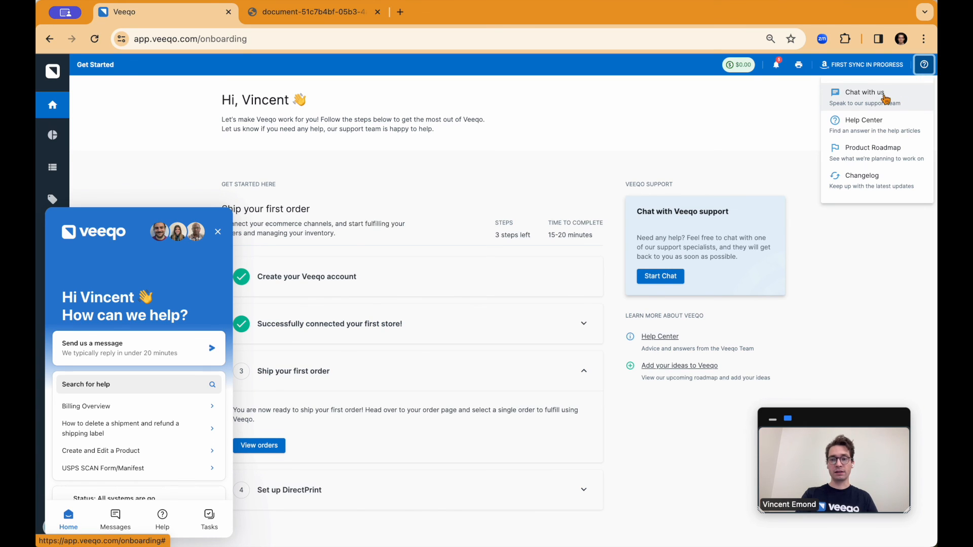
click(887, 126)
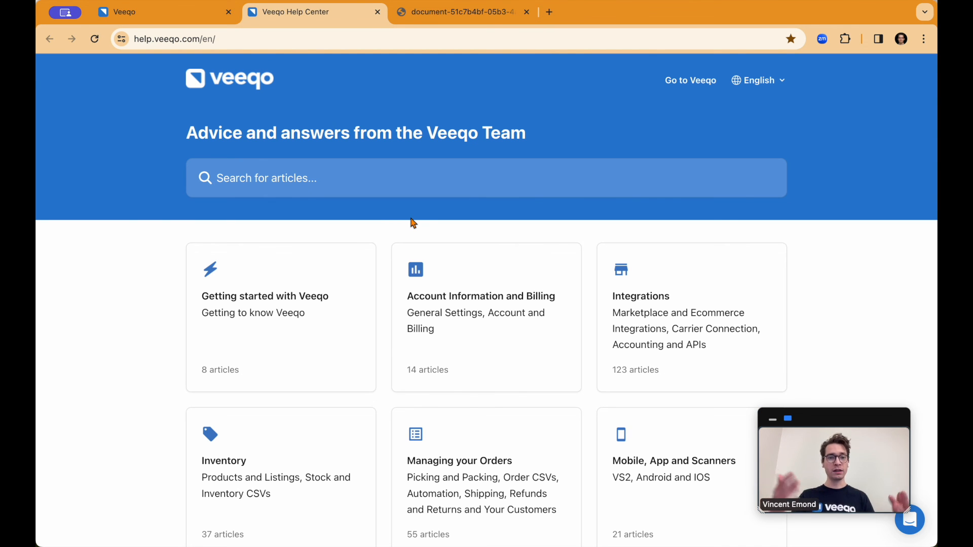
scroll(413, 224, down, 2)
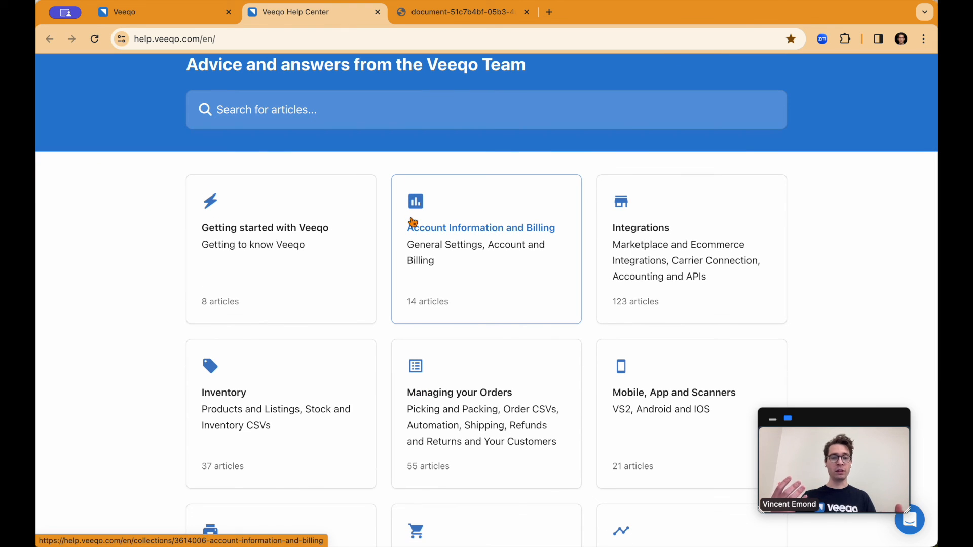
scroll(413, 222, down, 1)
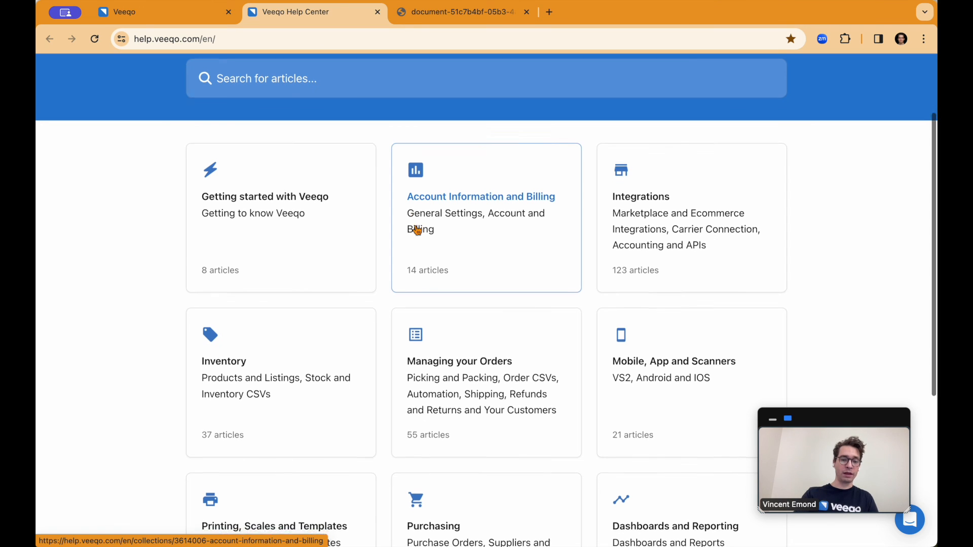
scroll(413, 223, down, 2)
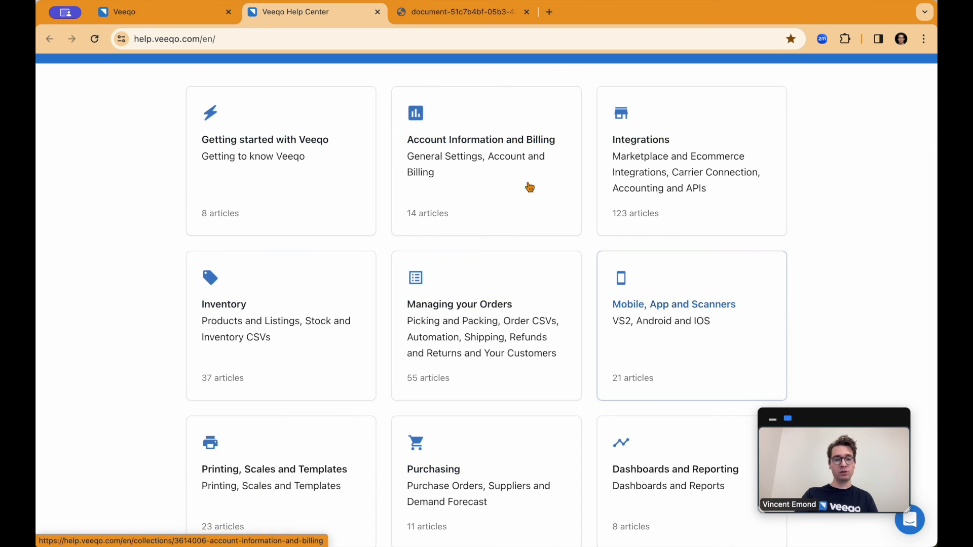
scroll(495, 224, up, 1)
scroll(496, 224, up, 5)
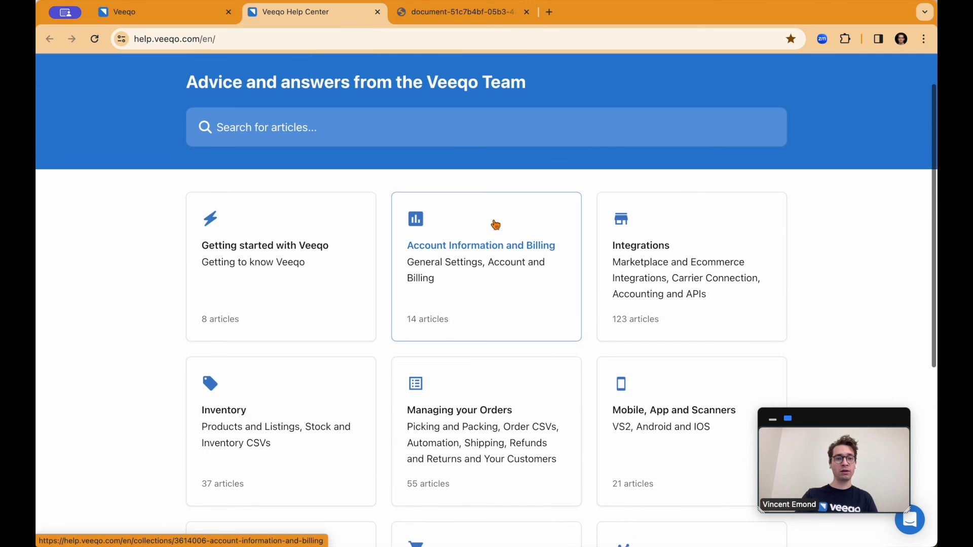
Go back to the Get Started page, close the support chat widget, and start the support chat again.
click(202, 12)
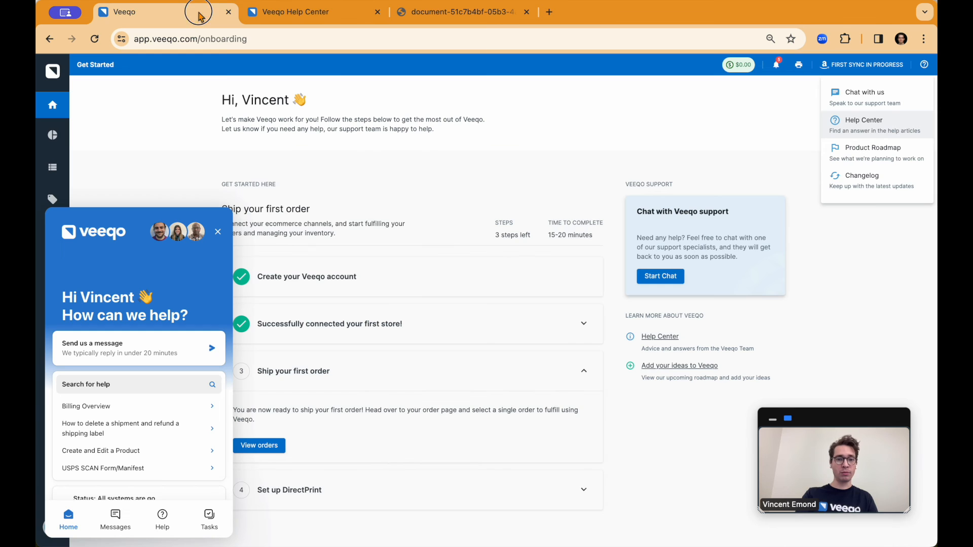
click(218, 232)
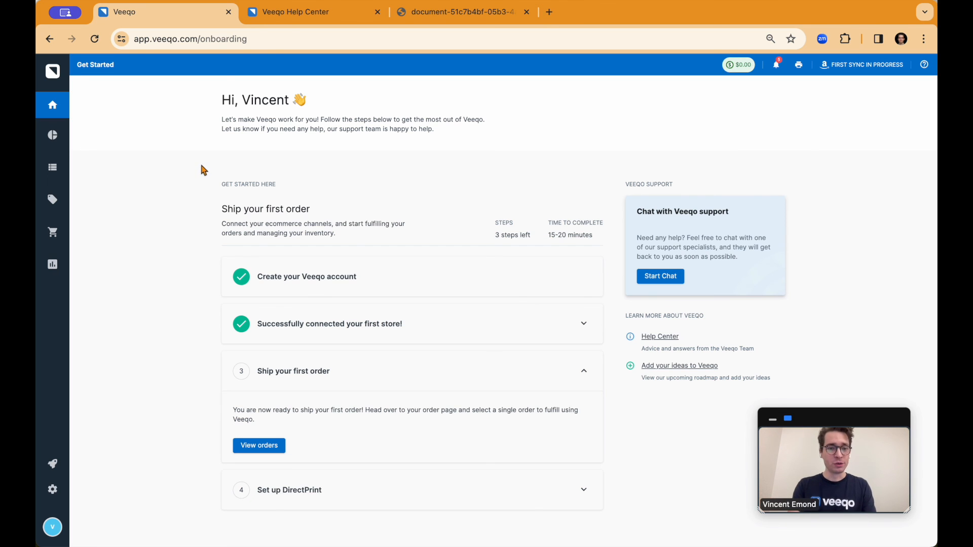
scroll(203, 167, down, 1)
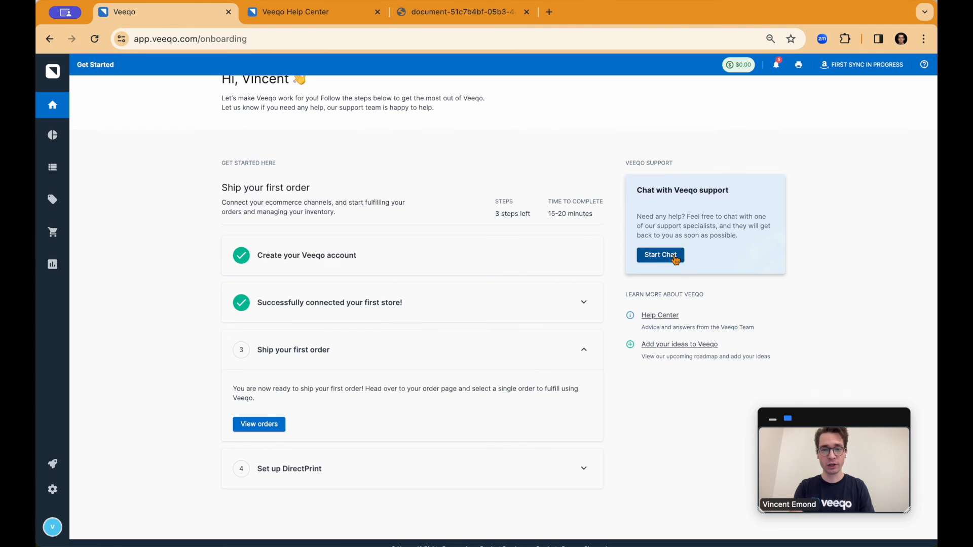
click(674, 259)
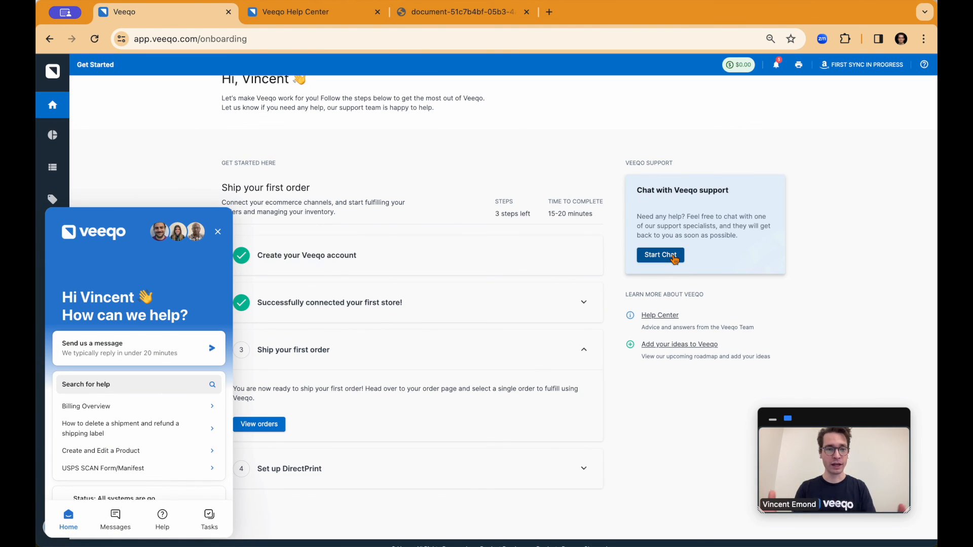